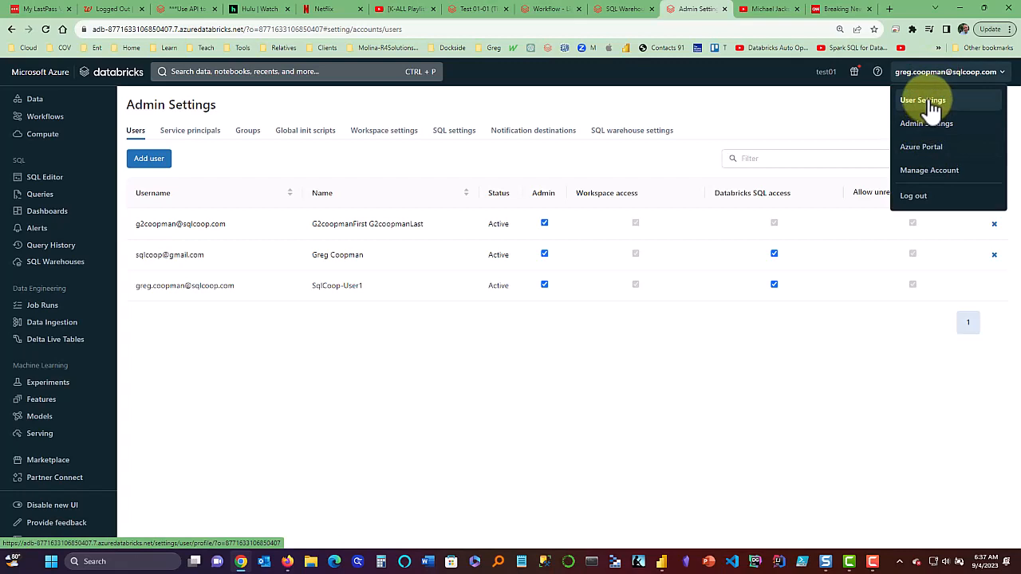
Open the Developer access-token settings in User Settings and start generating a new personal access token.
{"action": "left_click", "coordinate": [929, 105]}
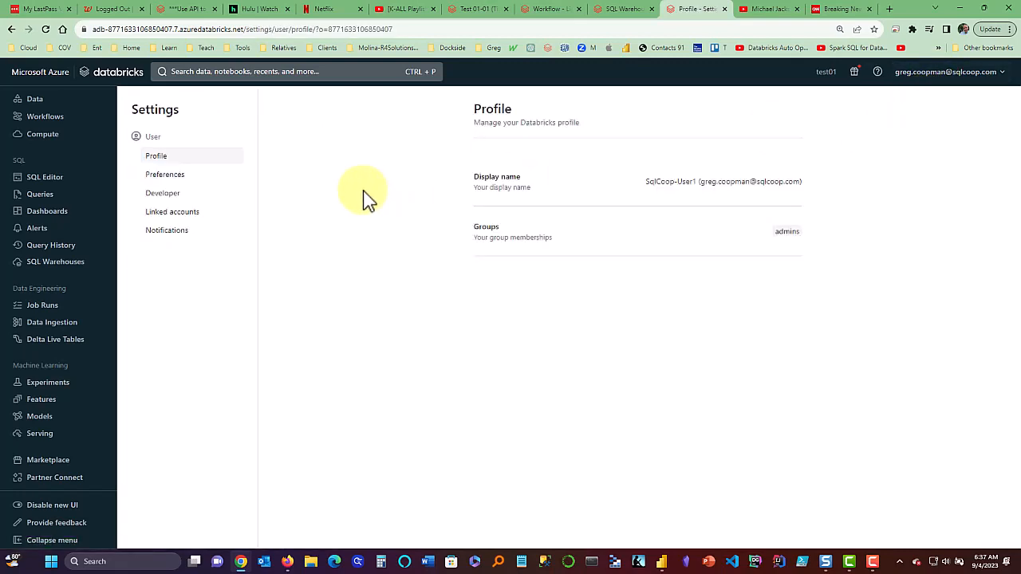
{"action": "left_click", "coordinate": [166, 179]}
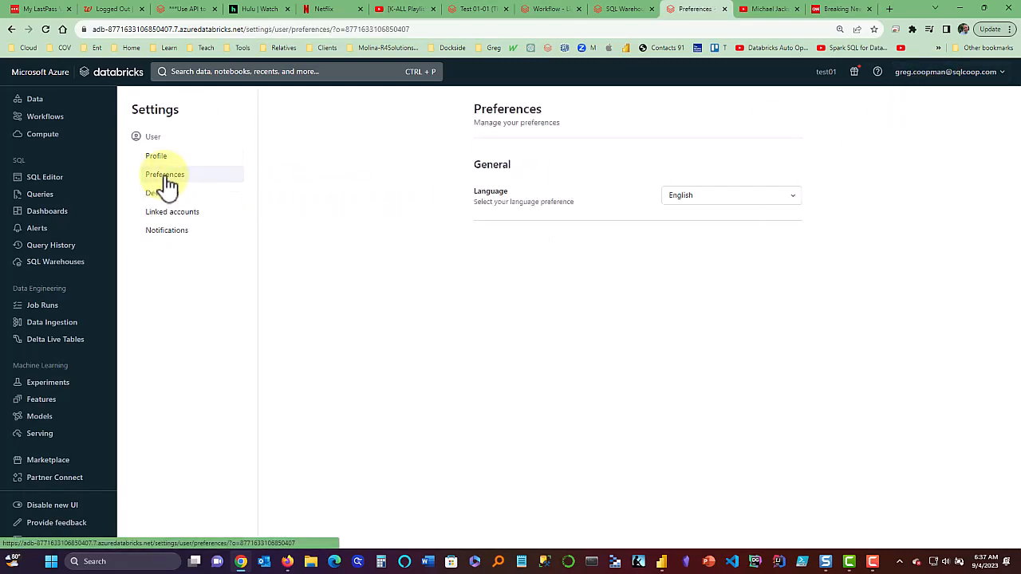
{"action": "left_click", "coordinate": [164, 201]}
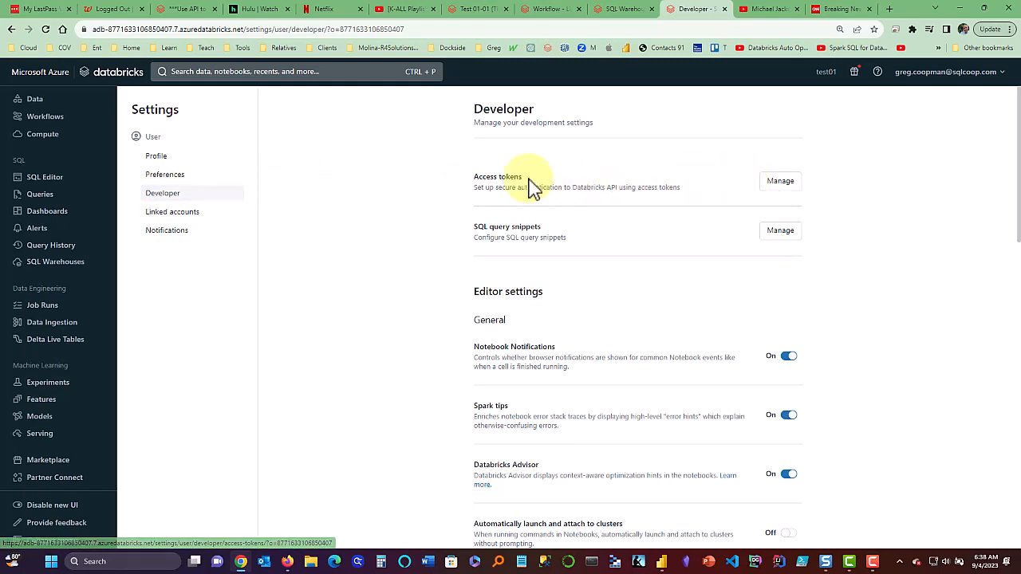
{"action": "left_click", "coordinate": [780, 185]}
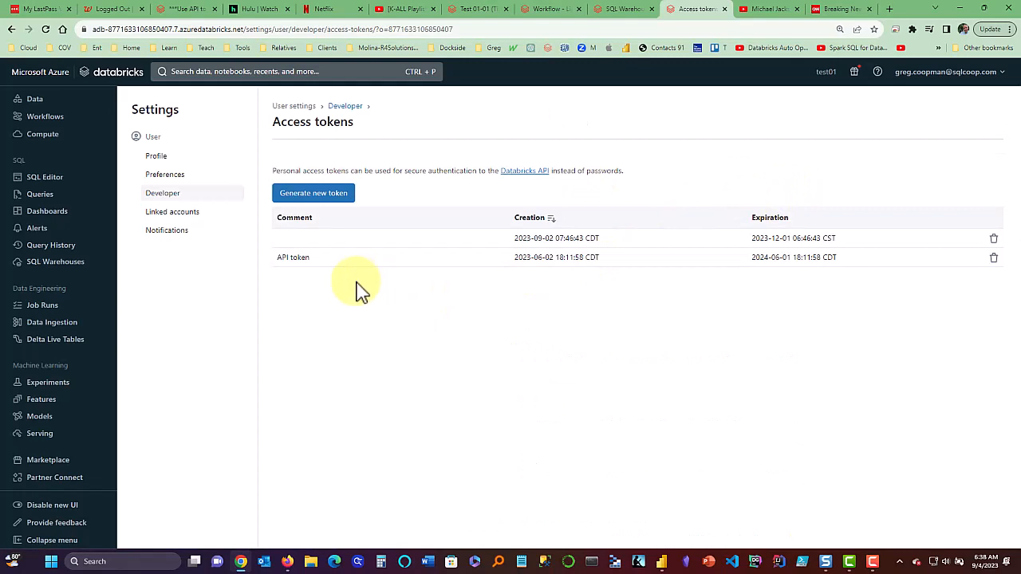
{"action": "left_click", "coordinate": [313, 199]}
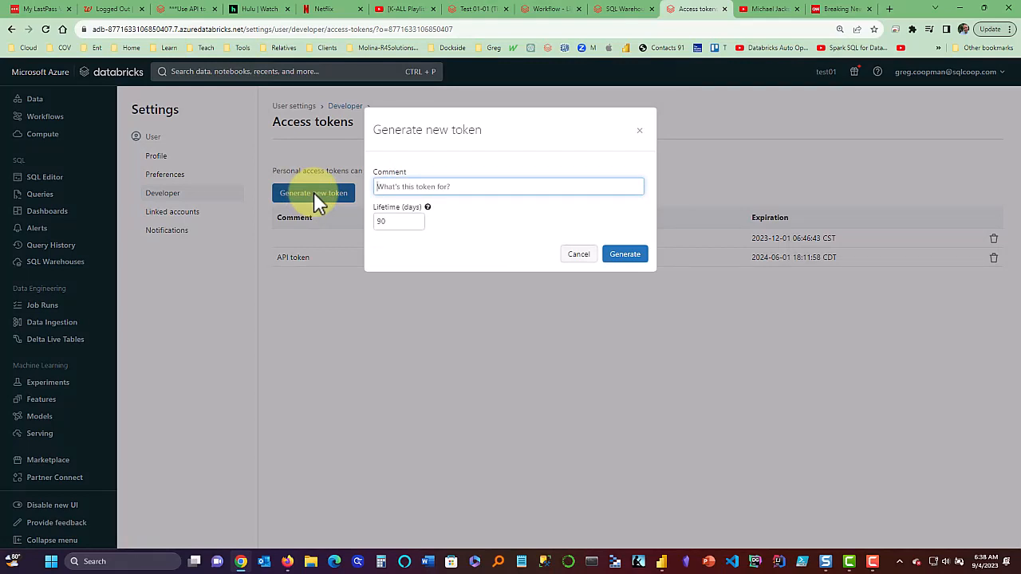
Generate an access token commented 'Power BI Demo on Token Authentication' and copy its value.
{"action": "type", "text": "Power BI Demo on Token Authentication"}
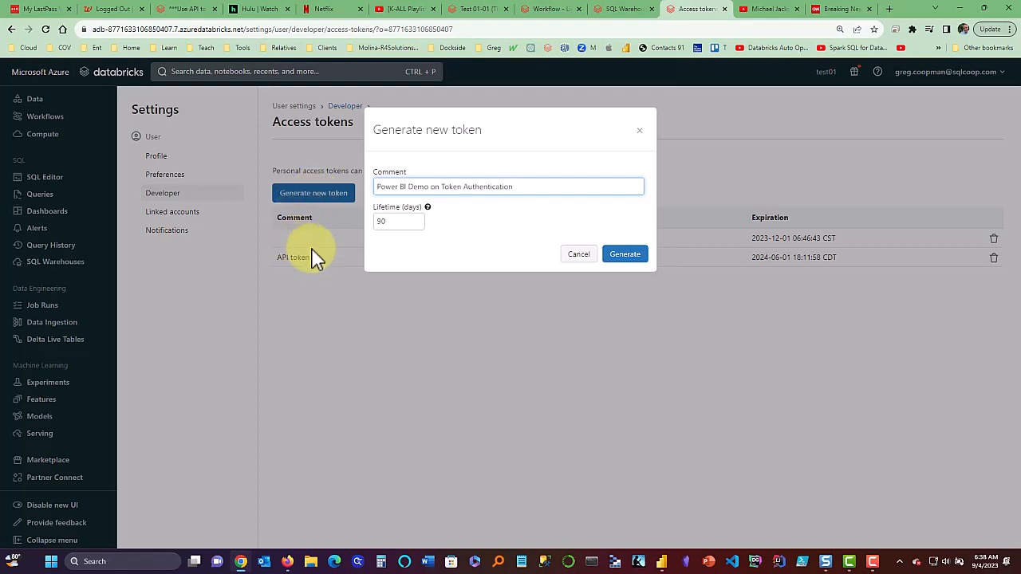
{"action": "double_click", "coordinate": [382, 221]}
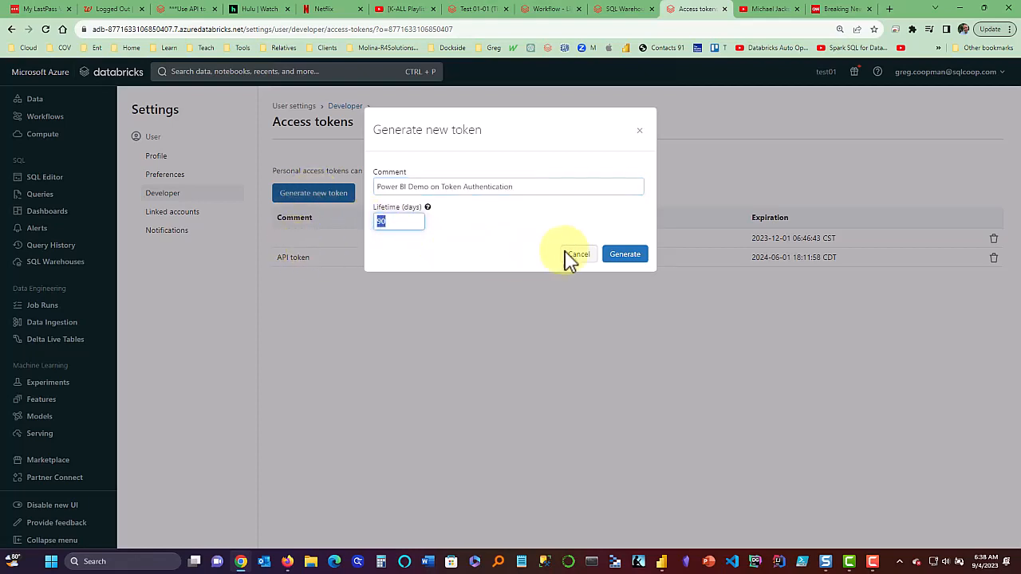
{"action": "left_click", "coordinate": [623, 255]}
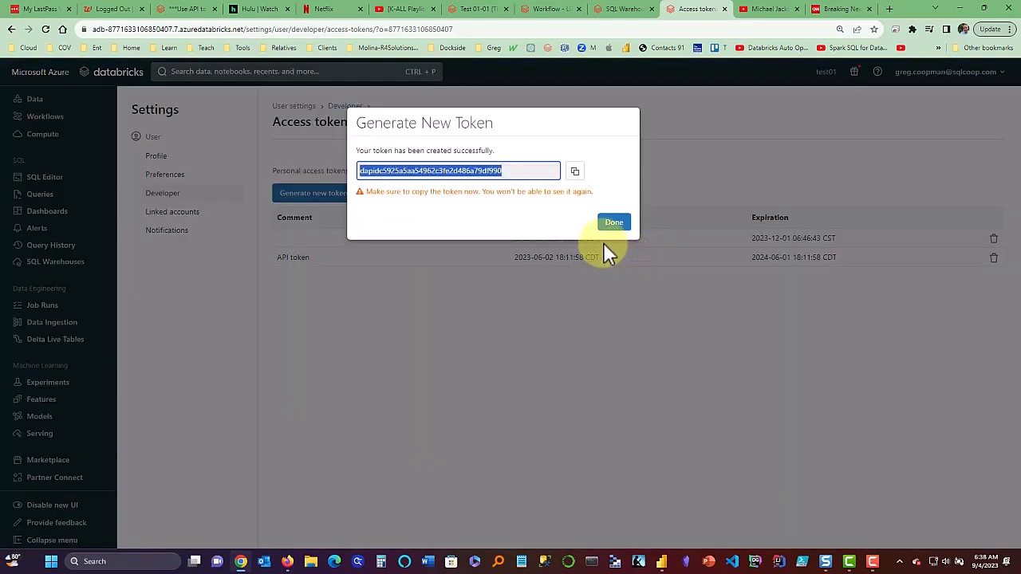
{"action": "left_click", "coordinate": [576, 182]}
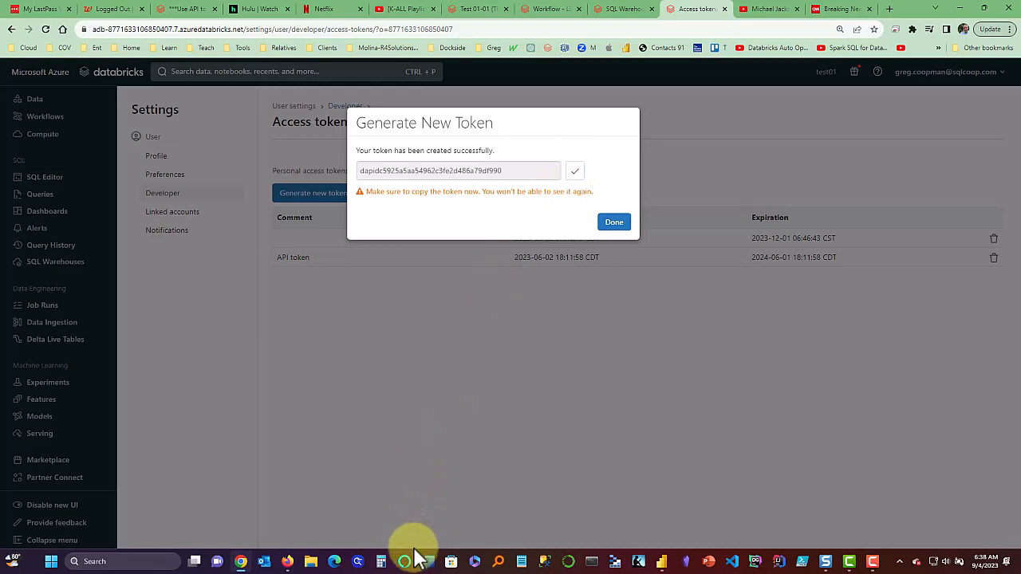
Paste the copied token into a new Notepad note, then close the token confirmation in Chrome.
{"action": "left_click", "coordinate": [523, 562]}
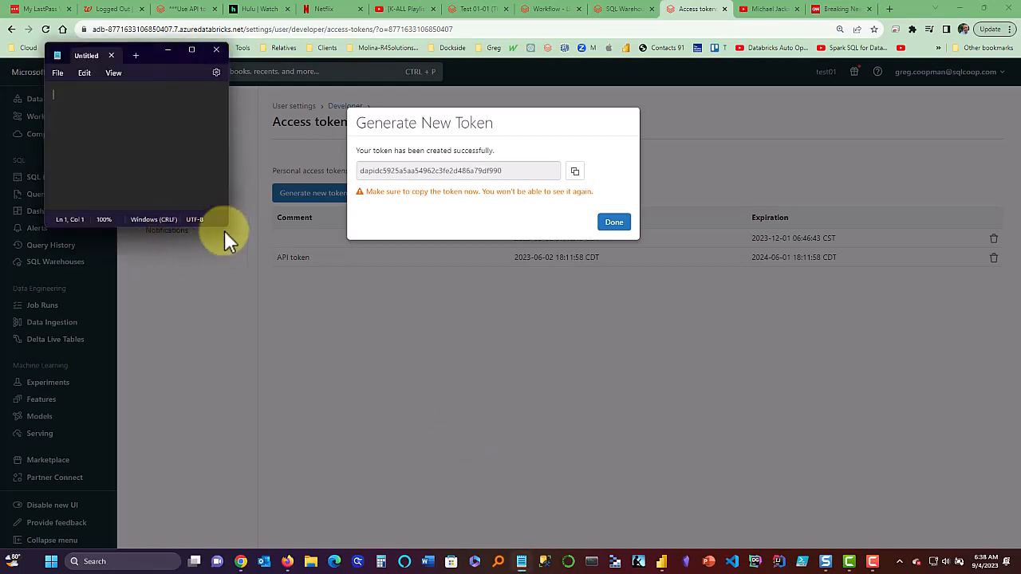
{"action": "left_click_drag", "start_coordinate": [88, 53], "coordinate": [703, 310]}
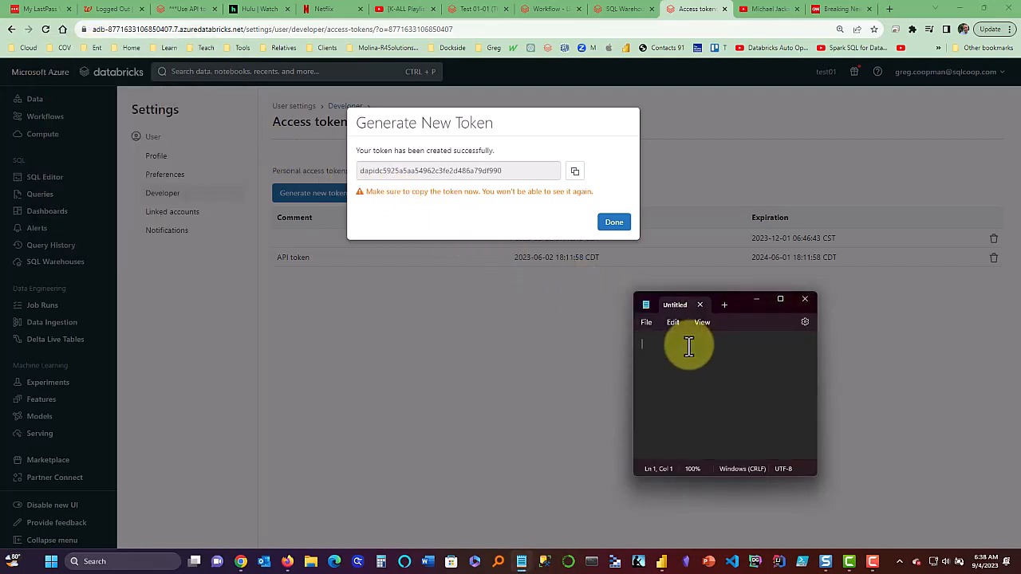
{"action": "key", "text": "ctrl+v"}
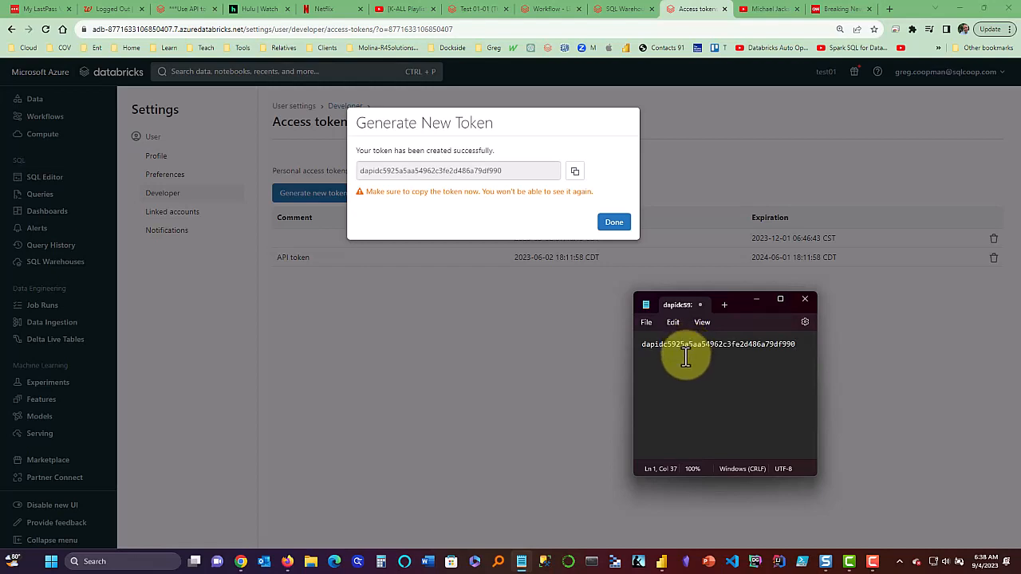
{"action": "left_click", "coordinate": [608, 393]}
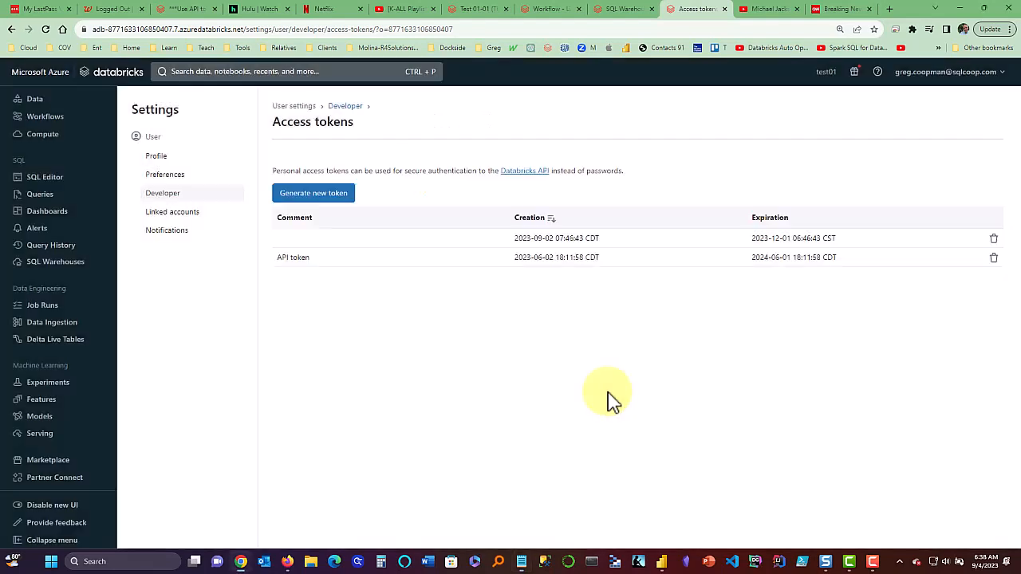
In Power BI Desktop, search Get data for 'databrick' and connect with the Azure Databricks connector.
{"action": "left_click", "coordinate": [664, 559]}
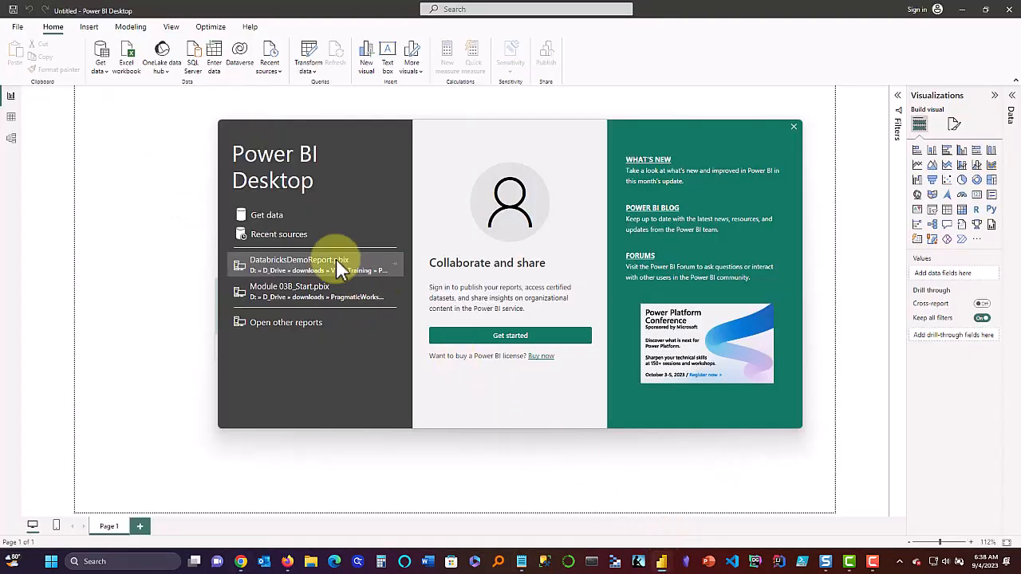
{"action": "left_click", "coordinate": [265, 217]}
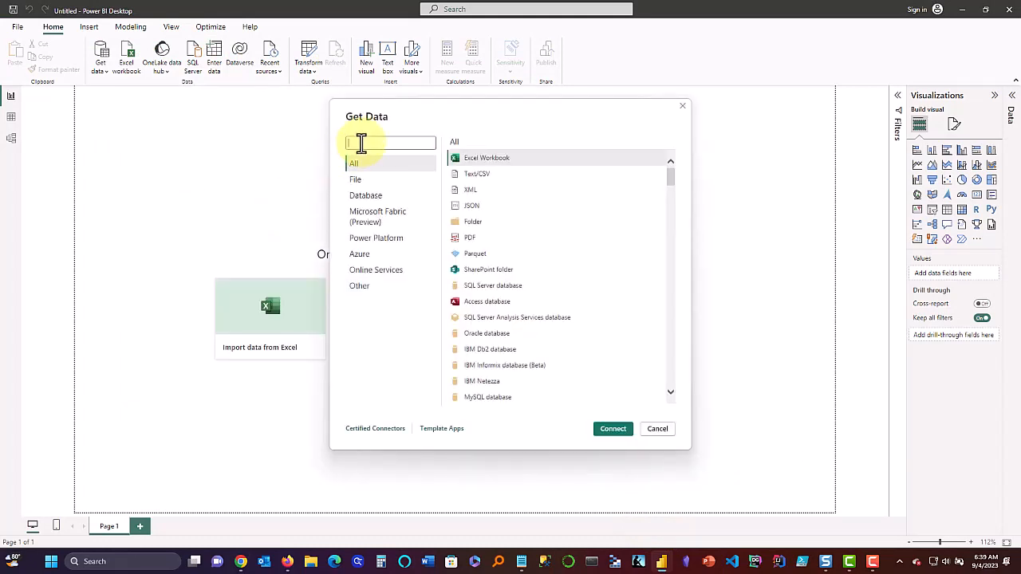
{"action": "type", "text": "dat"}
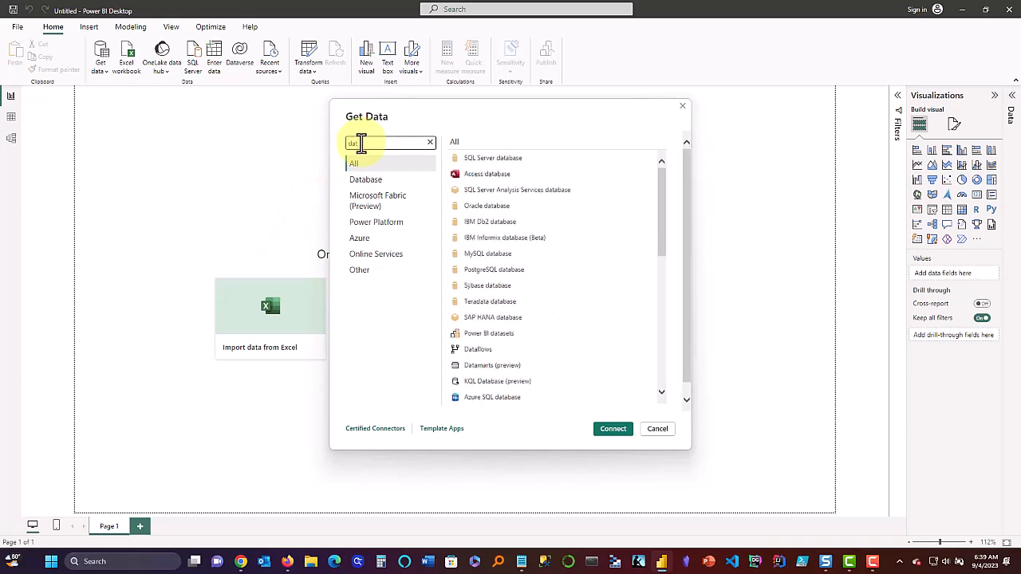
{"action": "type", "text": "abrick"}
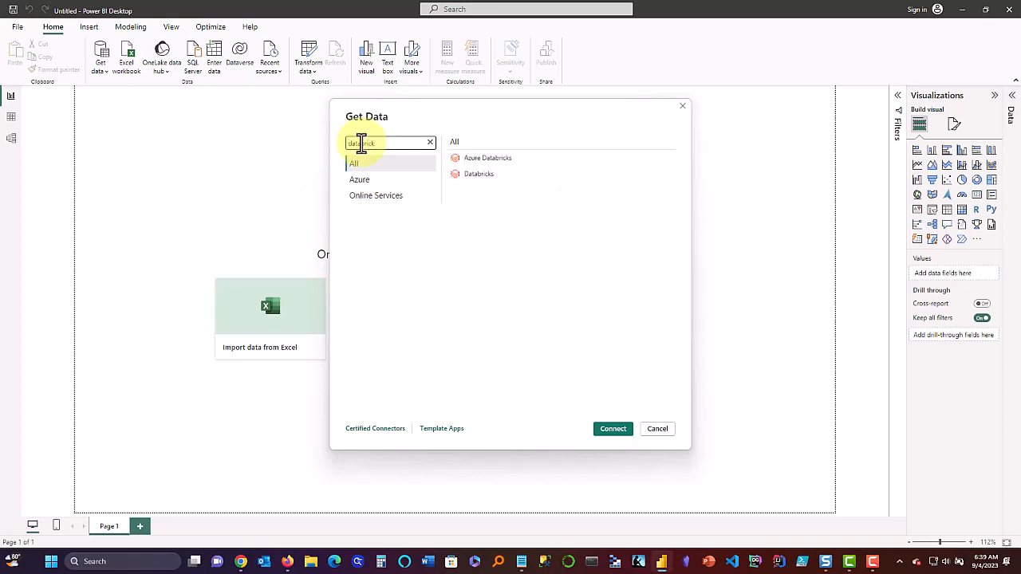
{"action": "left_click", "coordinate": [469, 159]}
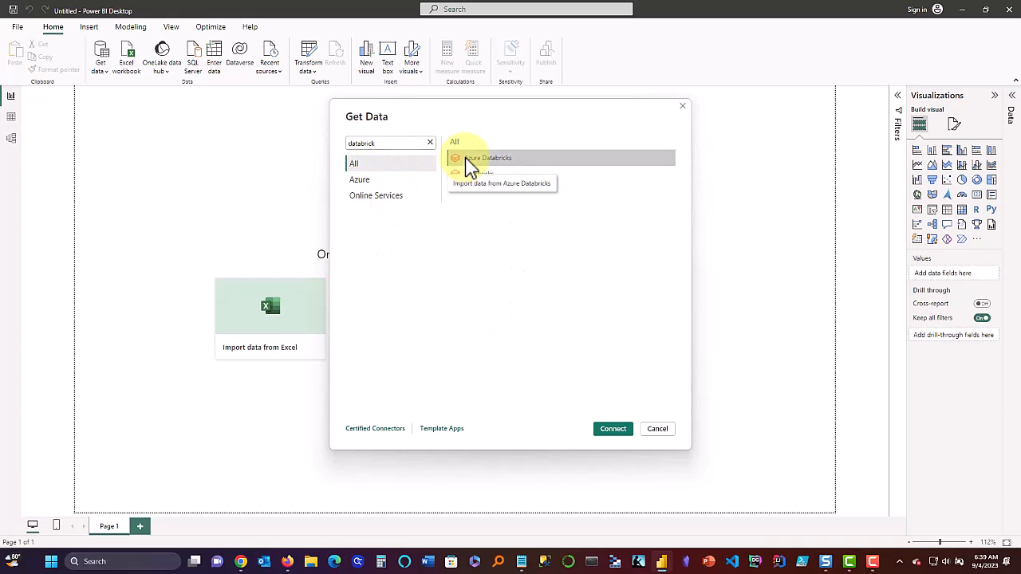
{"action": "left_click", "coordinate": [619, 431]}
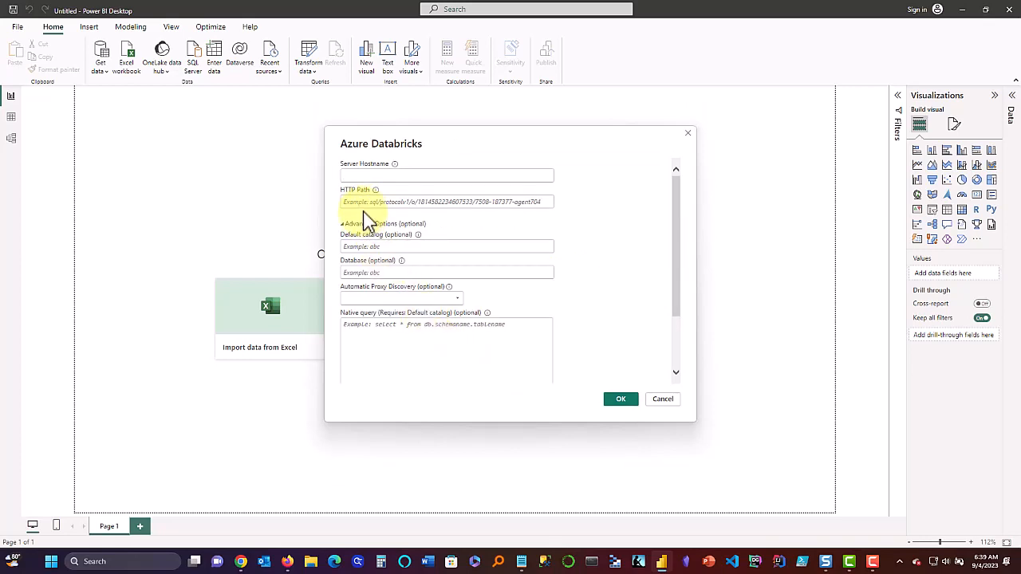
Copy the SQL warehouse's server hostname from its connection details into Power BI's Server Hostname field.
{"action": "key", "text": "alt+Tab"}
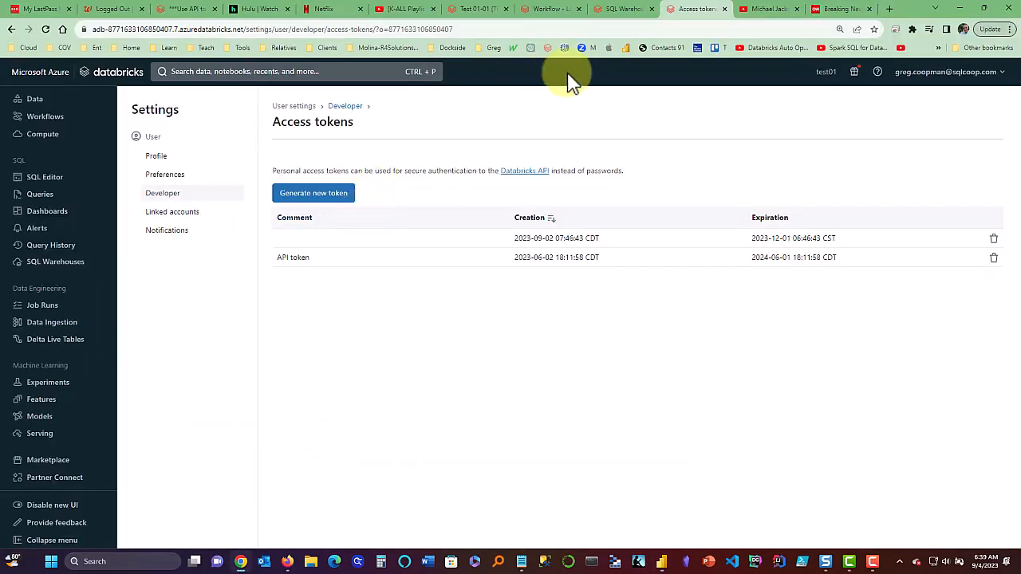
{"action": "left_click", "coordinate": [622, 14]}
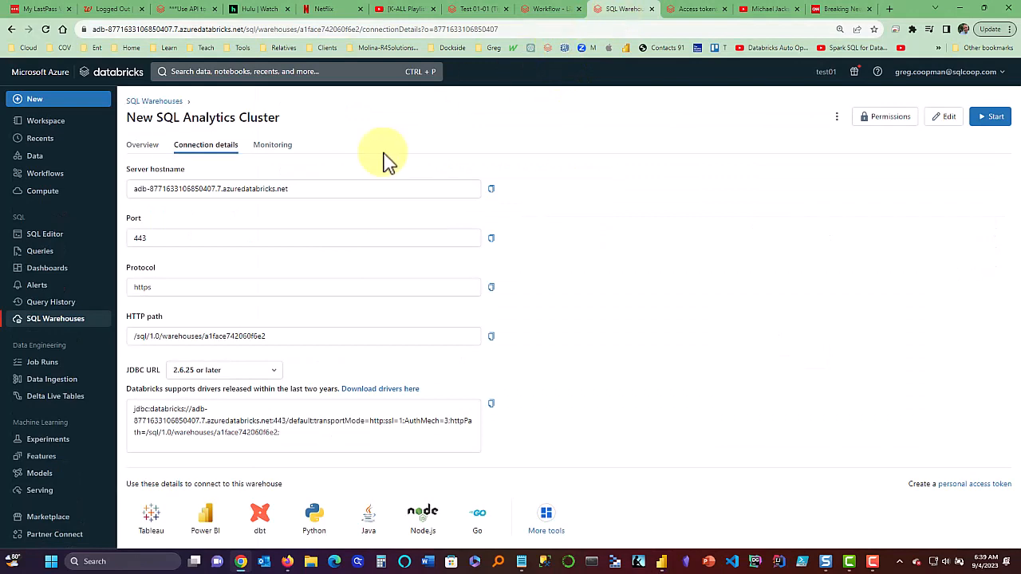
{"action": "left_click_drag", "start_coordinate": [288, 189], "coordinate": [104, 189]}
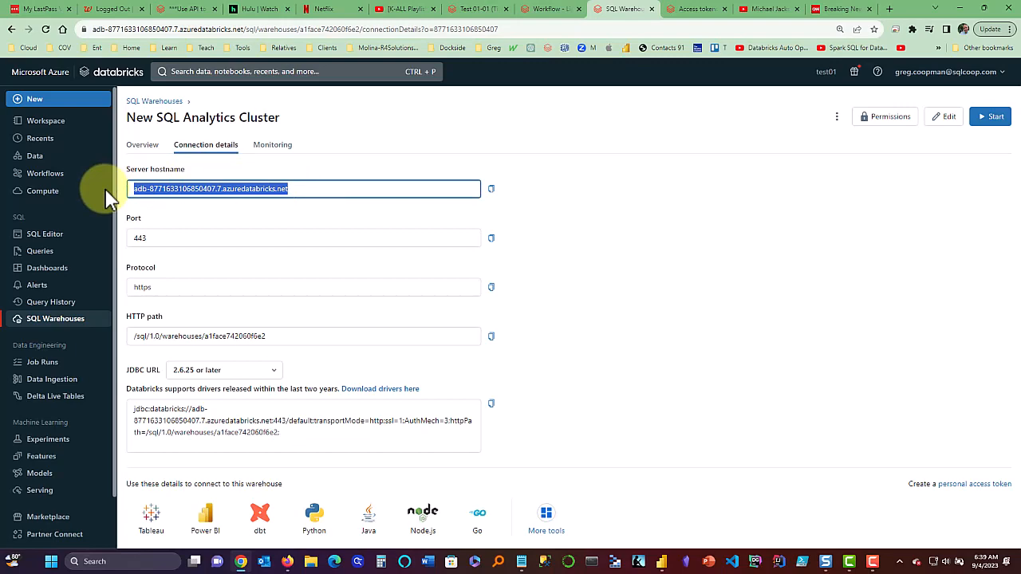
{"action": "key", "text": "alt+Tab"}
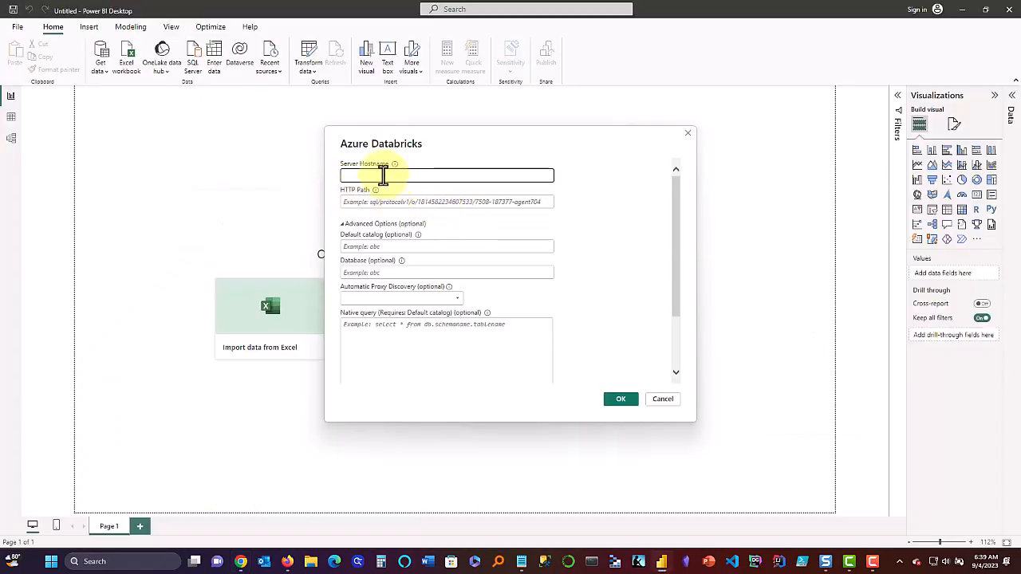
{"action": "left_click", "coordinate": [383, 175]}
{"action": "key", "text": "ctrl+v"}
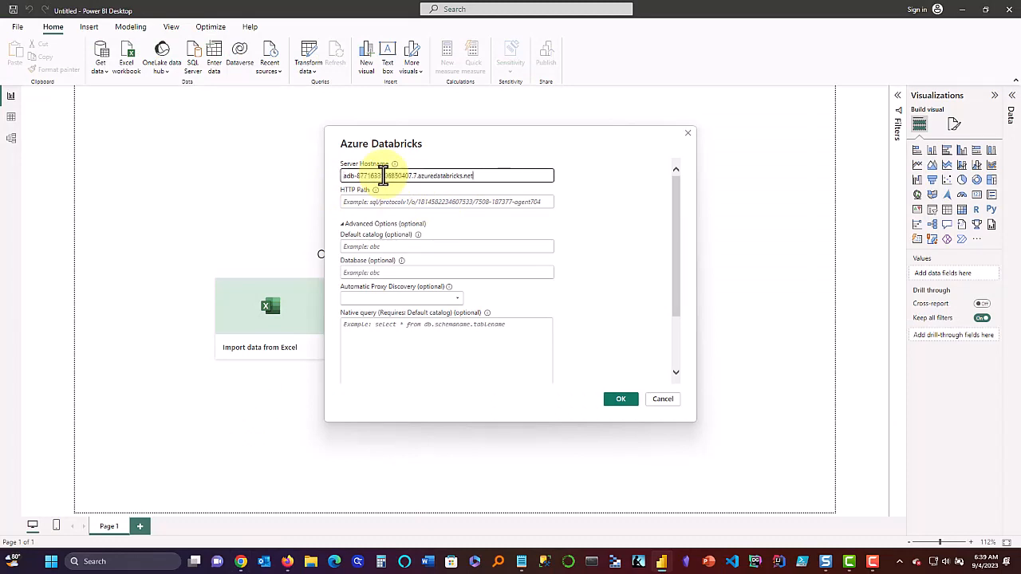
{"action": "left_click", "coordinate": [378, 203]}
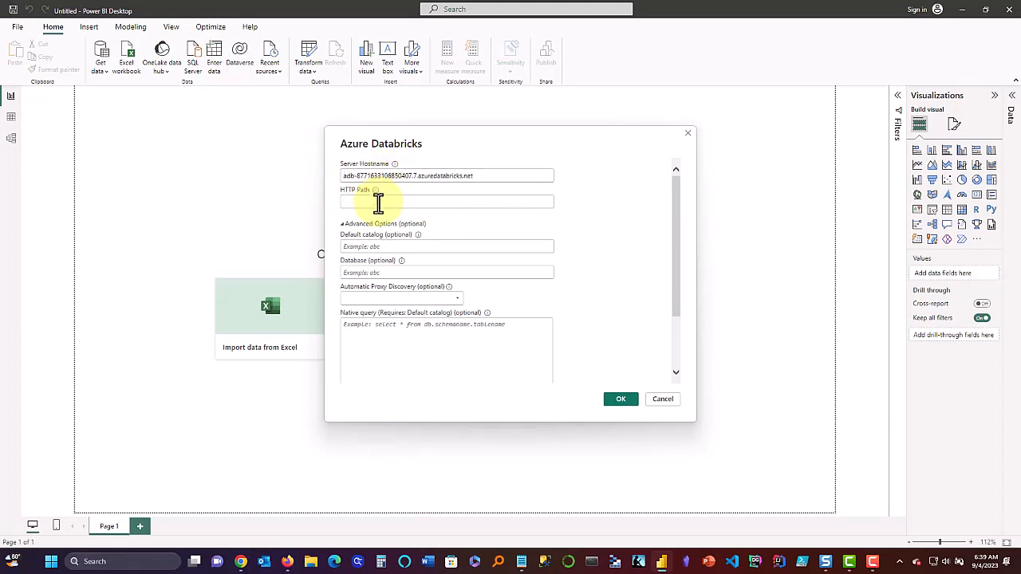
Select and copy the /sql/1.0/warehouses/... path at the end of the warehouse's JDBC URL.
{"action": "key", "text": "alt+Tab"}
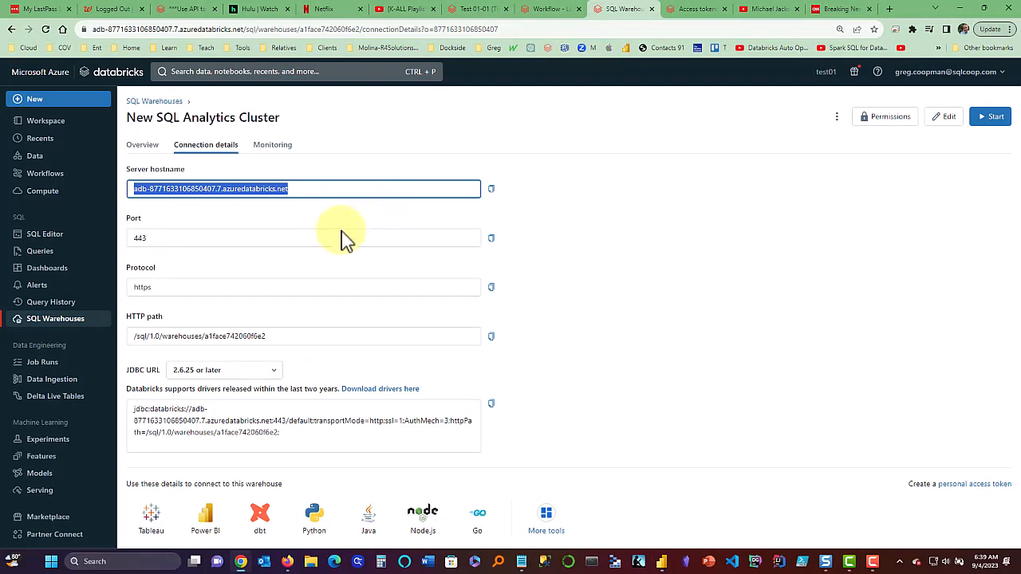
{"action": "left_click", "coordinate": [327, 271]}
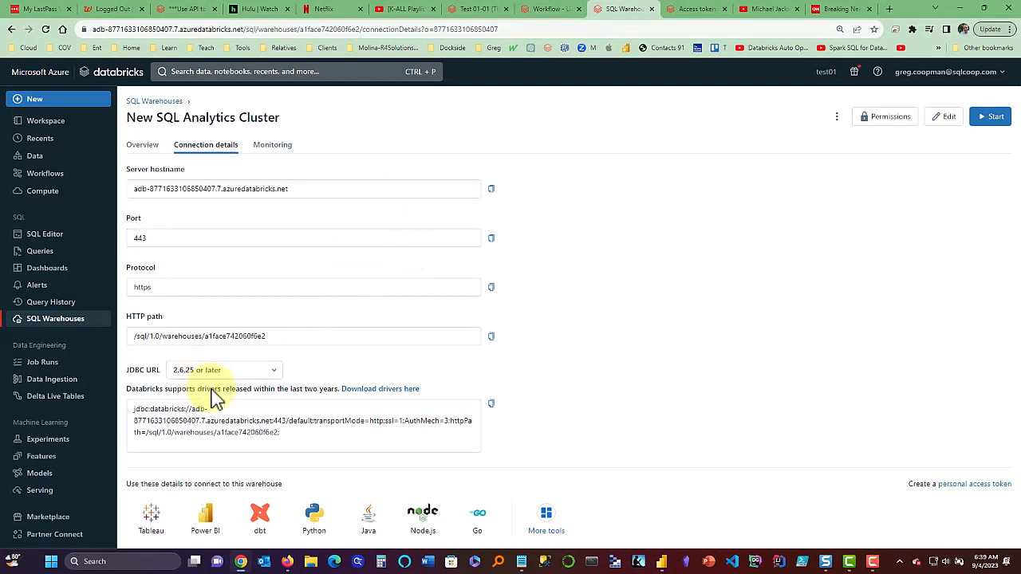
{"action": "left_click_drag", "start_coordinate": [162, 377], "coordinate": [126, 379]}
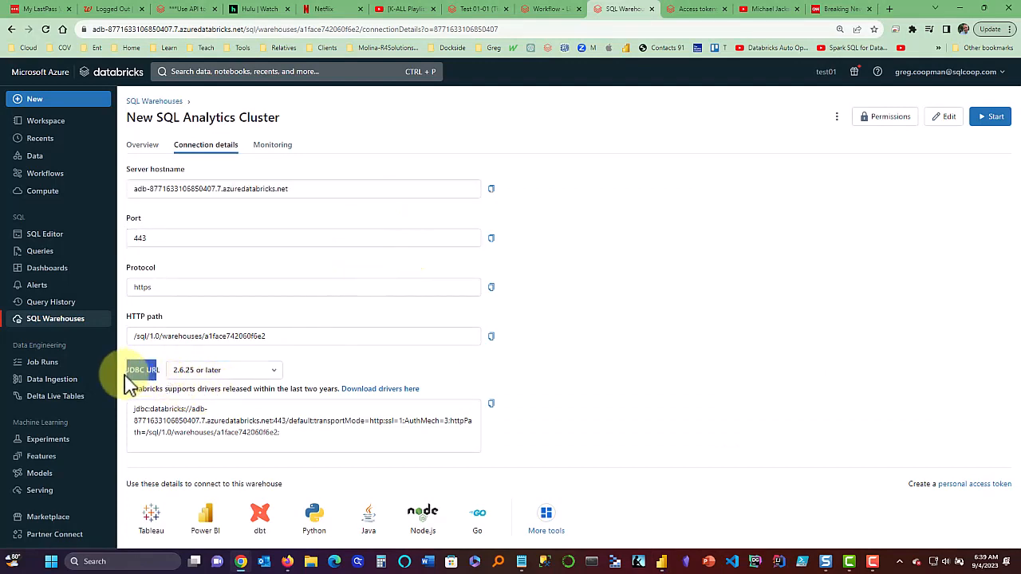
{"action": "left_click", "coordinate": [239, 421]}
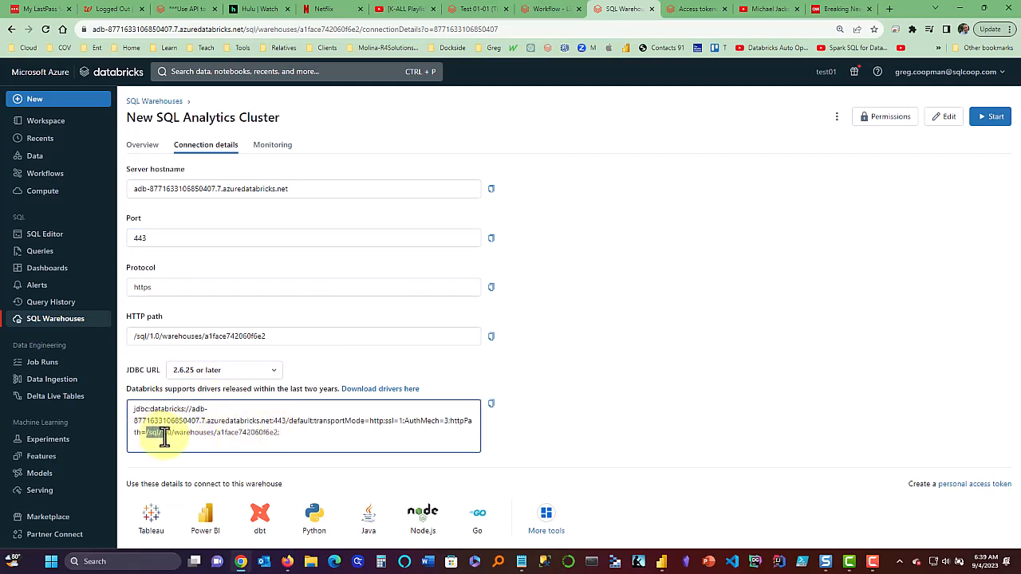
{"action": "left_click_drag", "start_coordinate": [146, 433], "coordinate": [278, 444]}
{"action": "key", "text": "ctrl+c"}
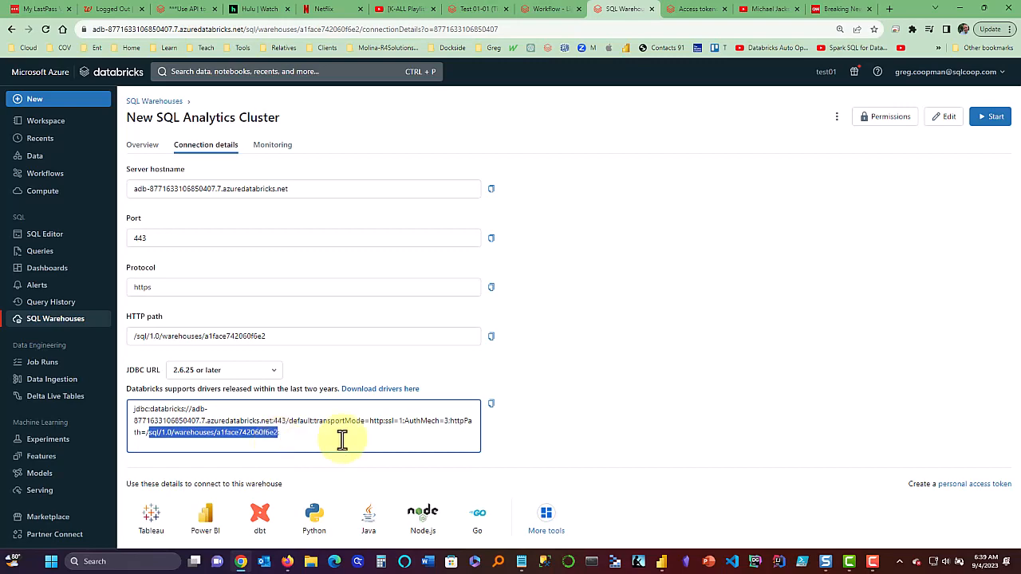
{"action": "key", "text": "alt+Tab"}
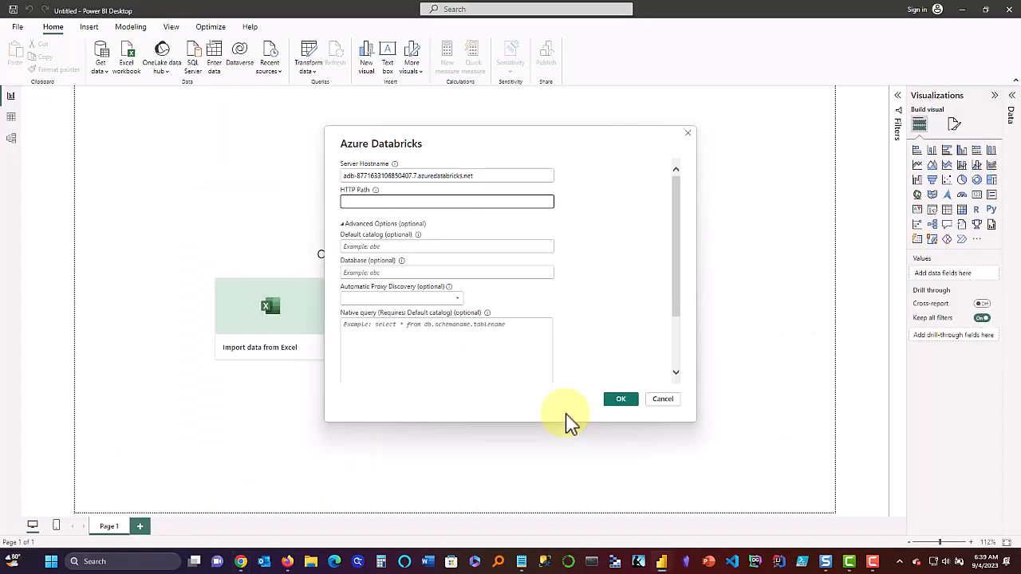
Paste sql/1.0/warehouses/a1face742060f6e2 as the HTTP path, keep Import mode, and confirm.
{"action": "left_click", "coordinate": [378, 204]}
{"action": "key", "text": "ctrl+v"}
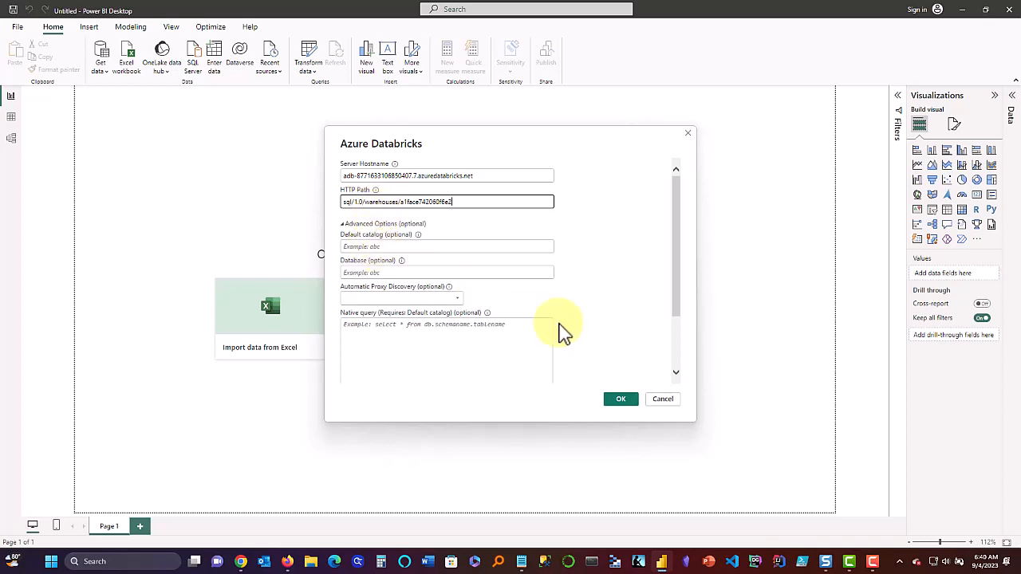
{"action": "left_click_drag", "start_coordinate": [674, 287], "coordinate": [678, 351]}
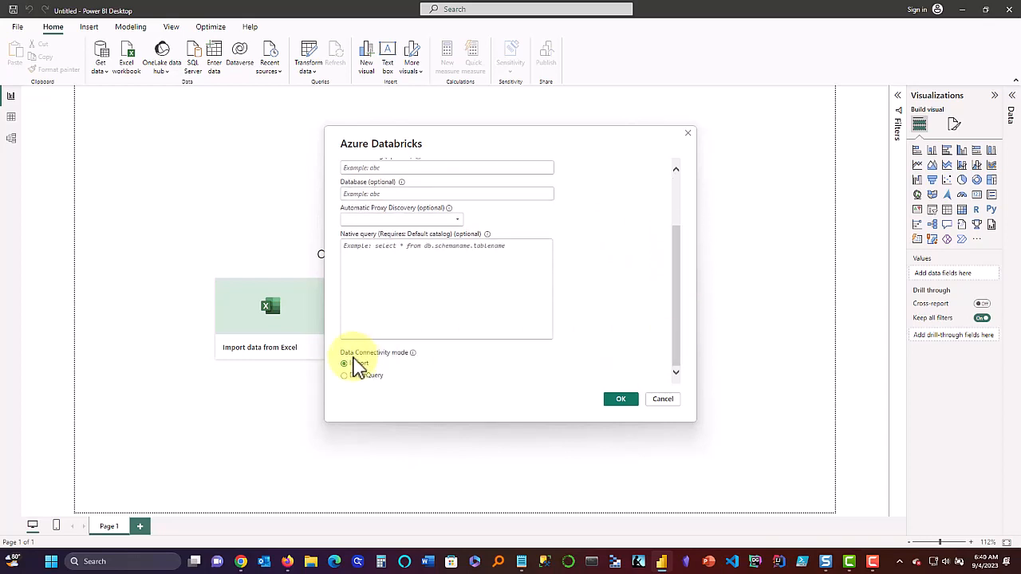
{"action": "left_click", "coordinate": [619, 399]}
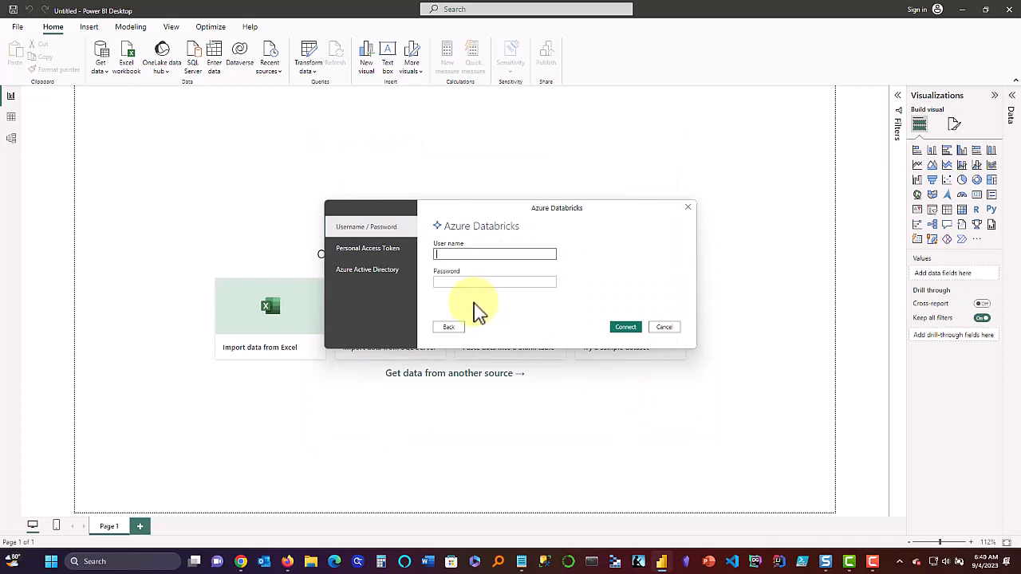
Sign in with Personal Access Token using the token saved in Notepad, and connect.
{"action": "left_click", "coordinate": [386, 255]}
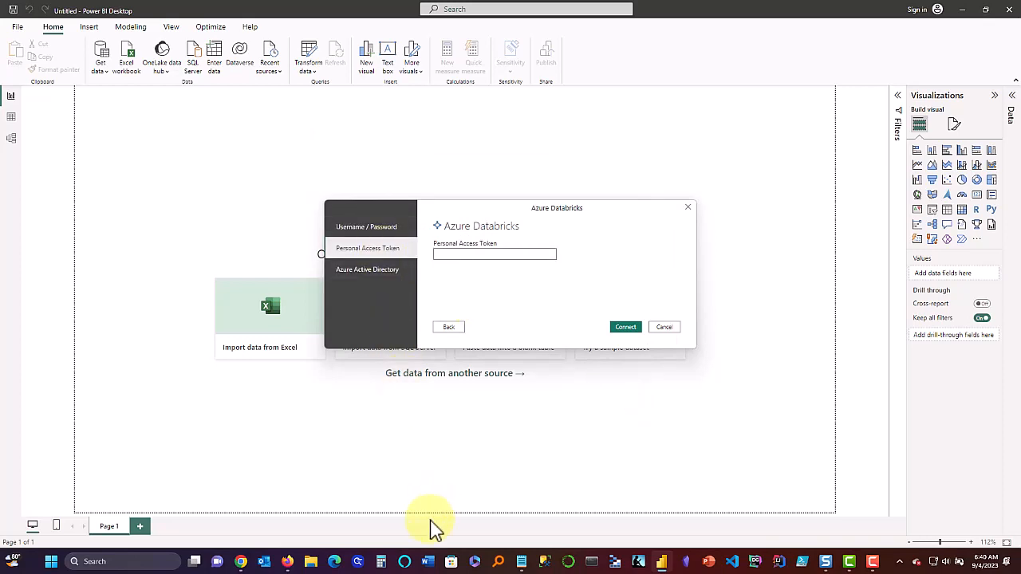
{"action": "left_click", "coordinate": [521, 561]}
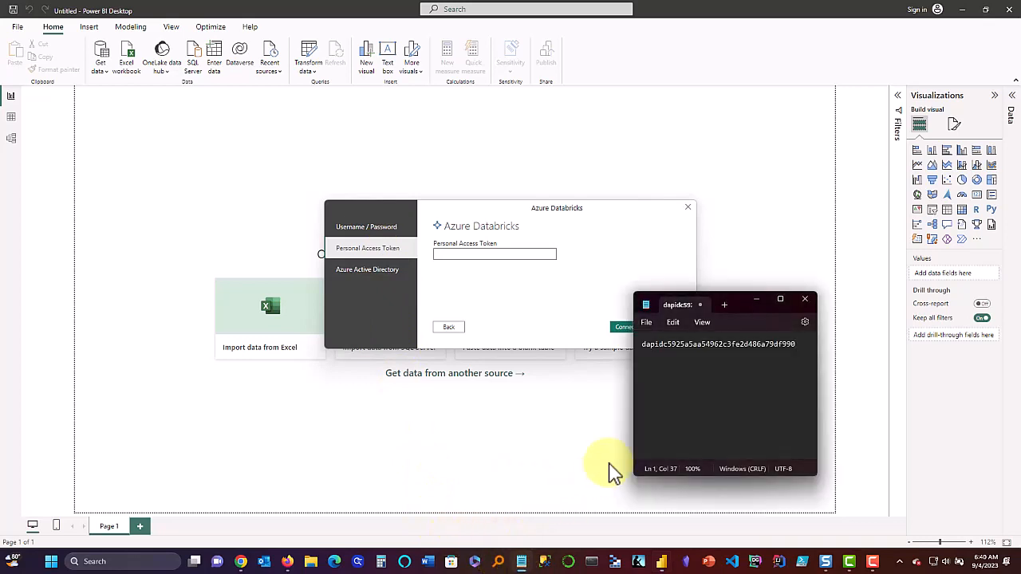
{"action": "double_click", "coordinate": [700, 348]}
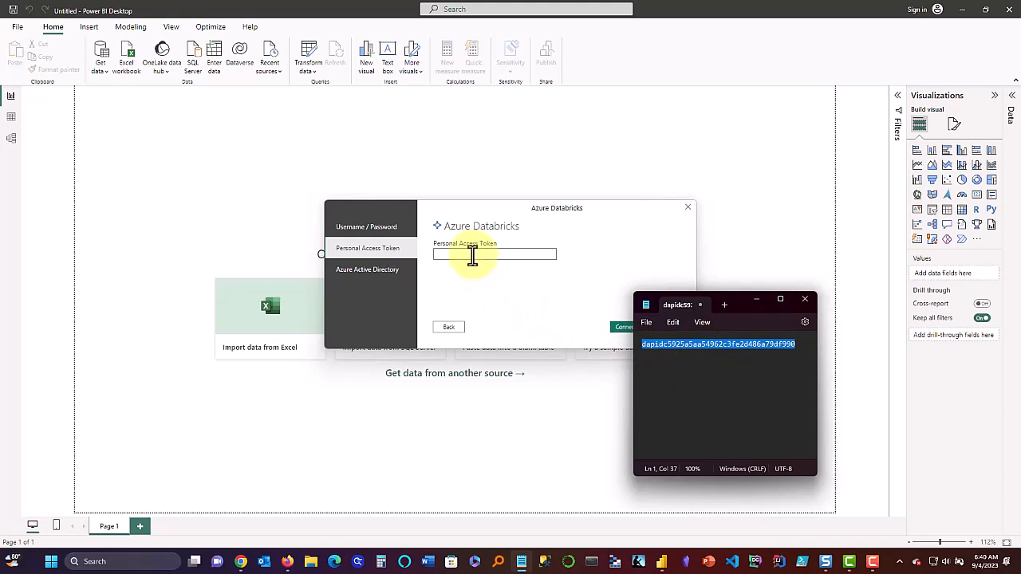
{"action": "left_click", "coordinate": [471, 254]}
{"action": "key", "text": "ctrl+v"}
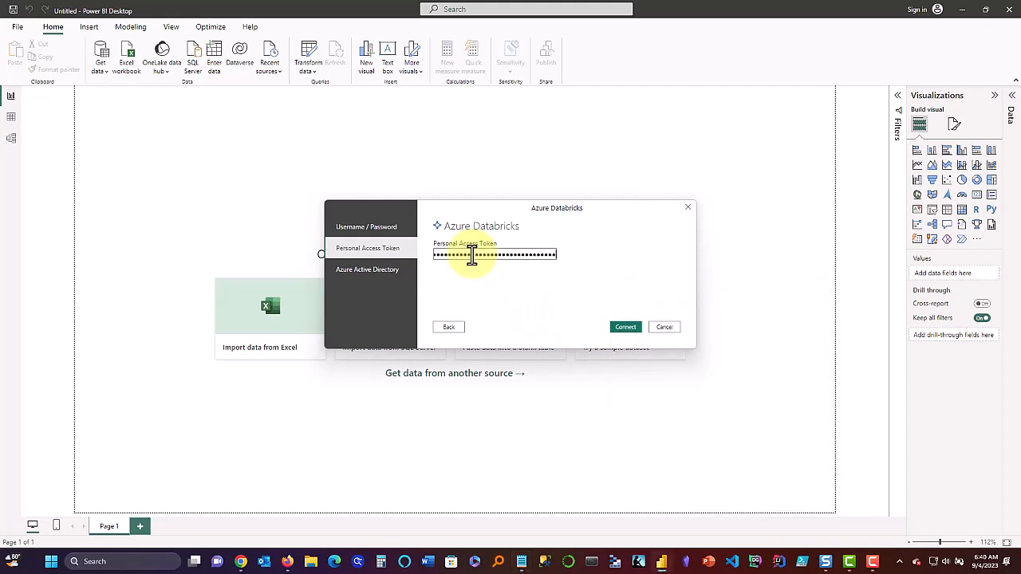
{"action": "left_click", "coordinate": [622, 328]}
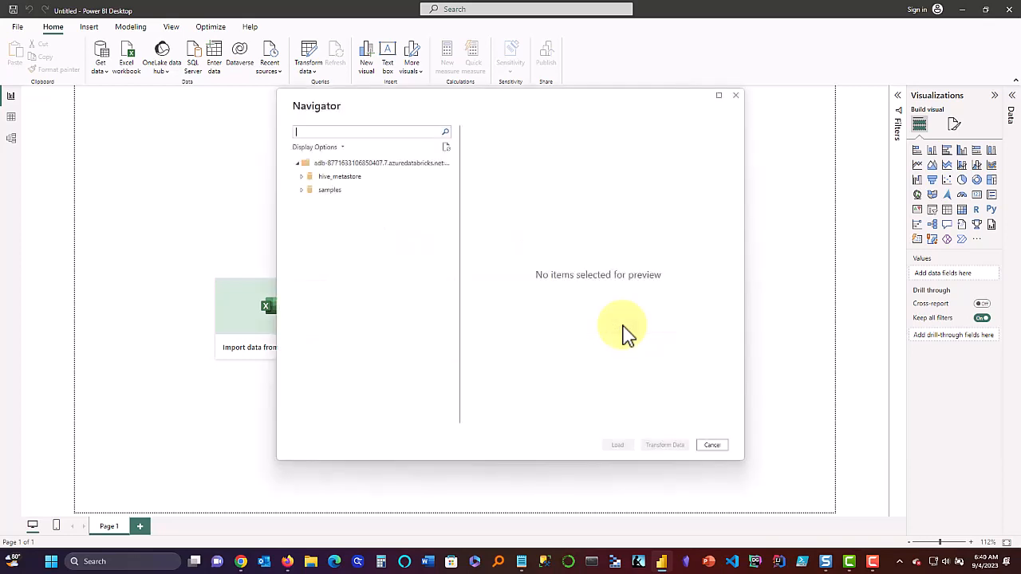
Tick the country and city tables under hive_metastore > 1_demo and load them.
{"action": "left_click", "coordinate": [303, 178]}
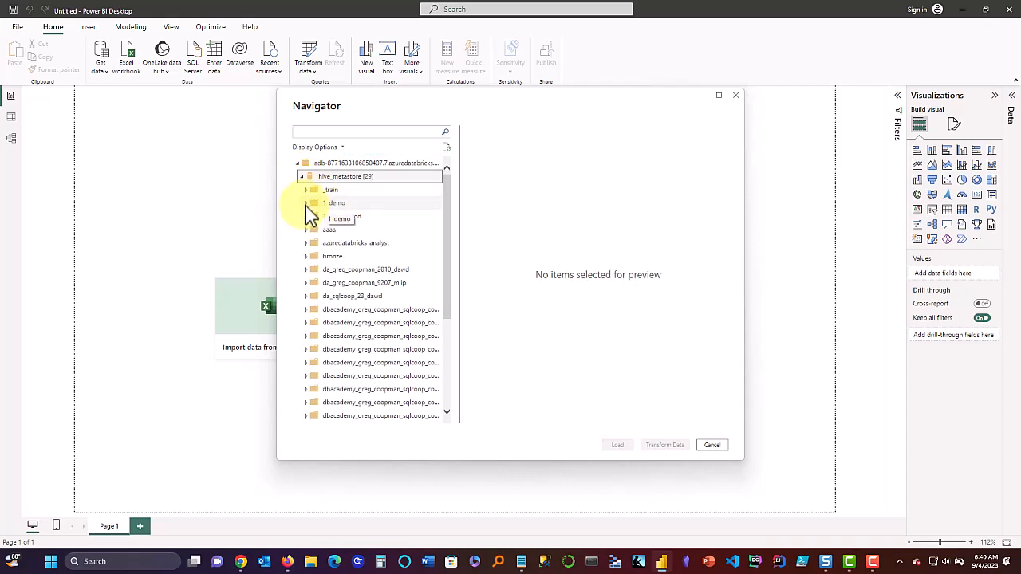
{"action": "left_click", "coordinate": [304, 205]}
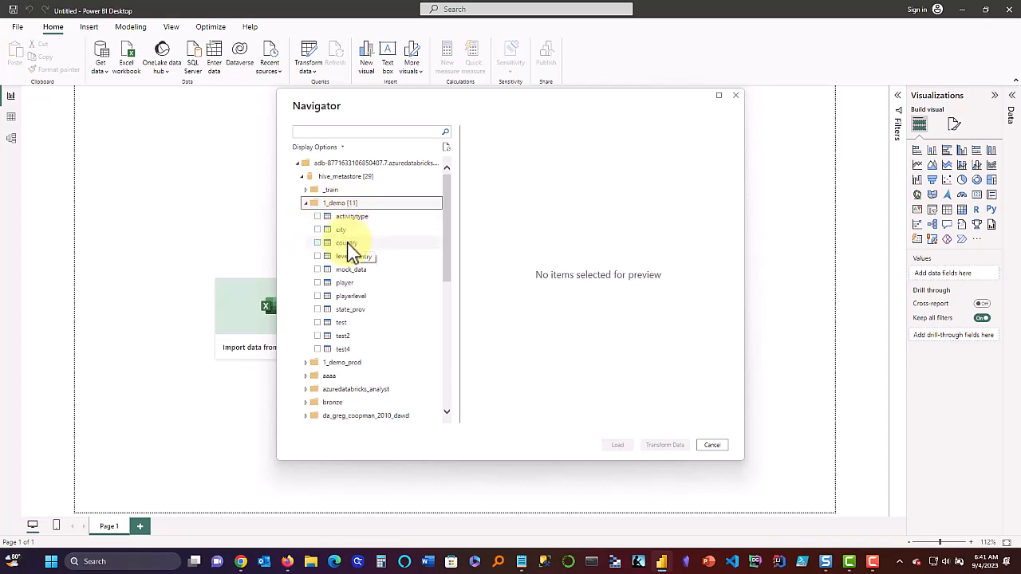
{"action": "left_click", "coordinate": [318, 243]}
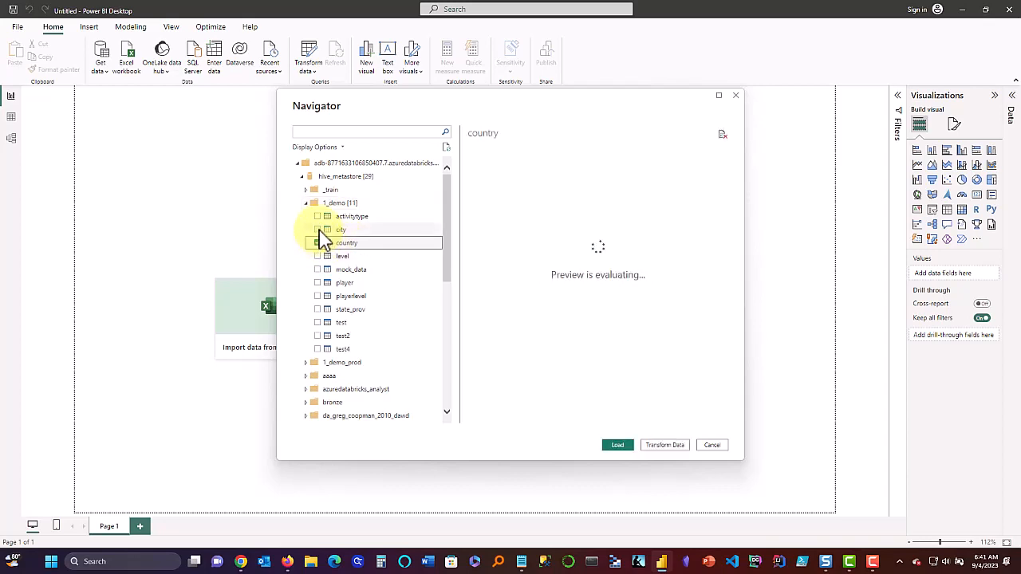
{"action": "left_click", "coordinate": [319, 230]}
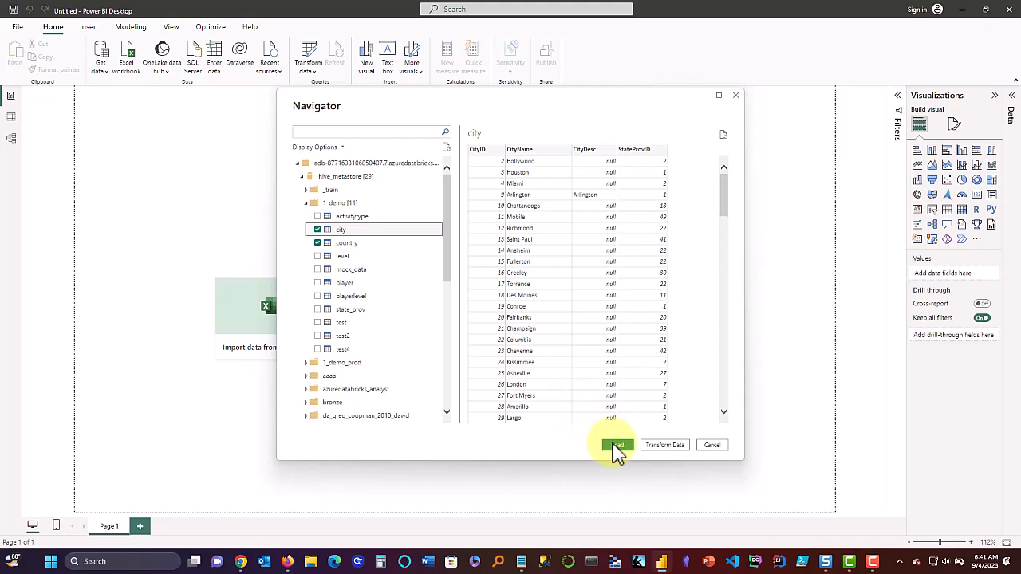
{"action": "left_click", "coordinate": [616, 447]}
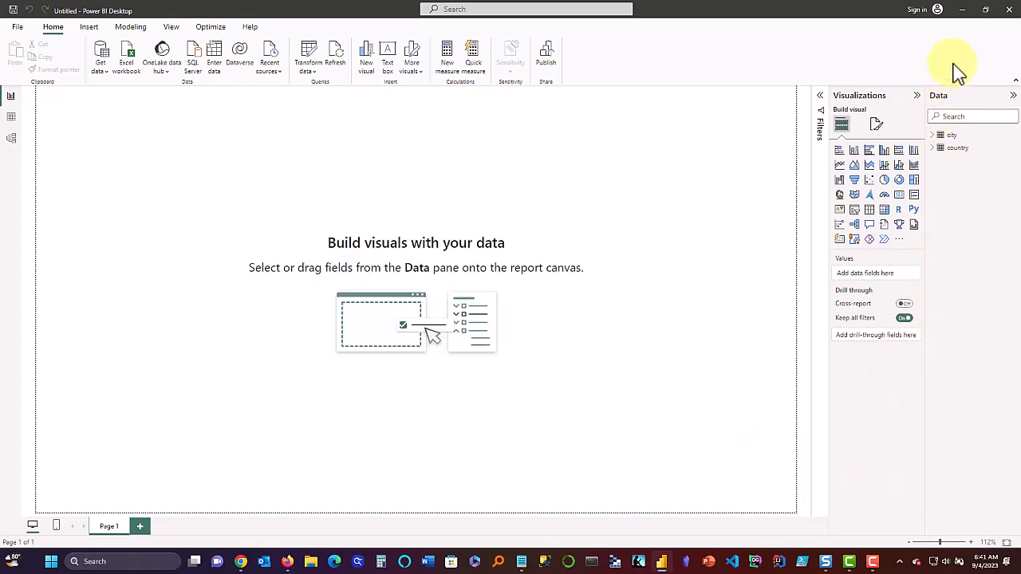
Restore down Power BI, maximize the Databricks browser window, and return to Power BI.
{"action": "left_click", "coordinate": [986, 10]}
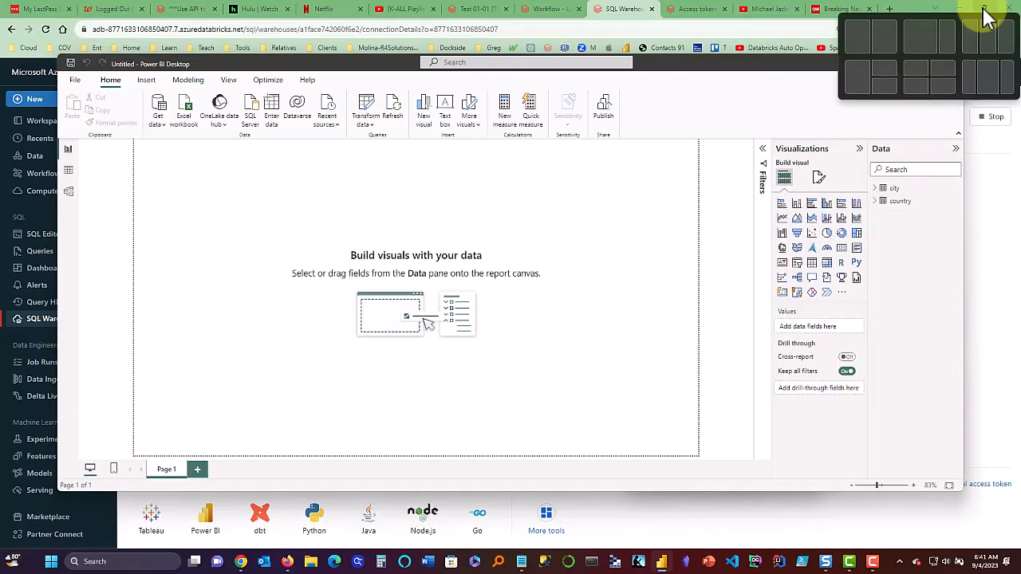
{"action": "left_click", "coordinate": [987, 17]}
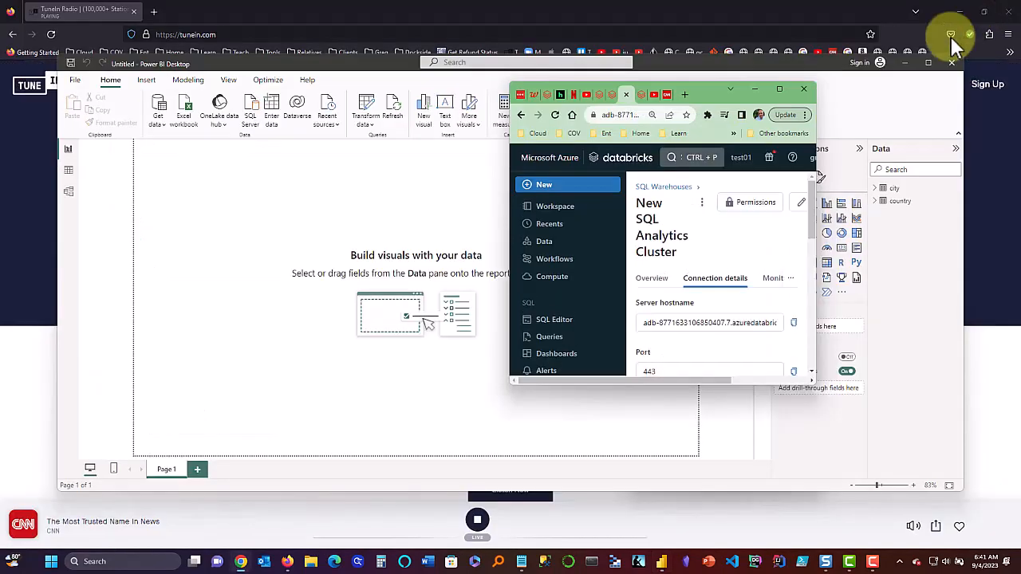
{"action": "left_click", "coordinate": [779, 90]}
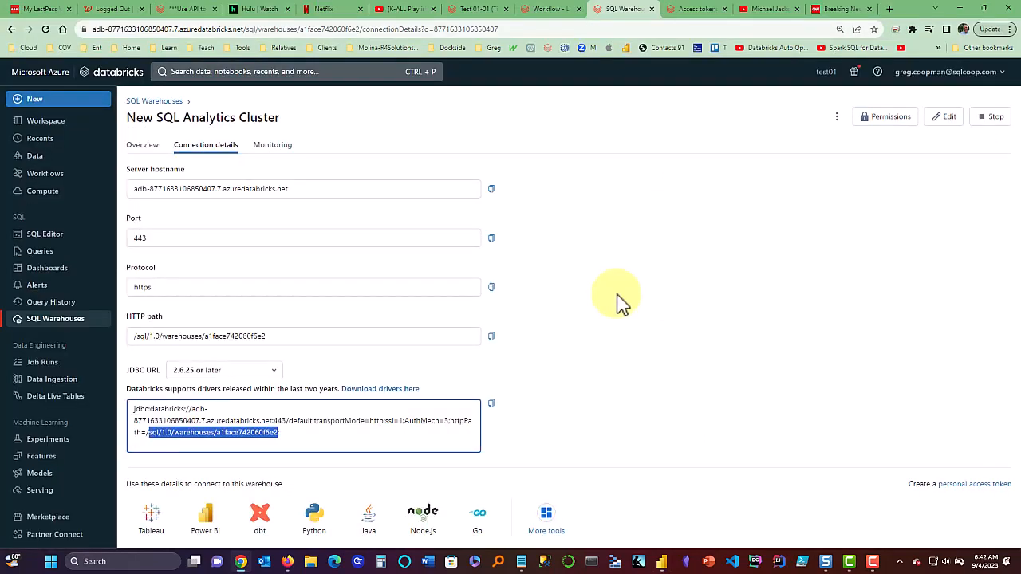
{"action": "key", "text": "alt+Tab"}
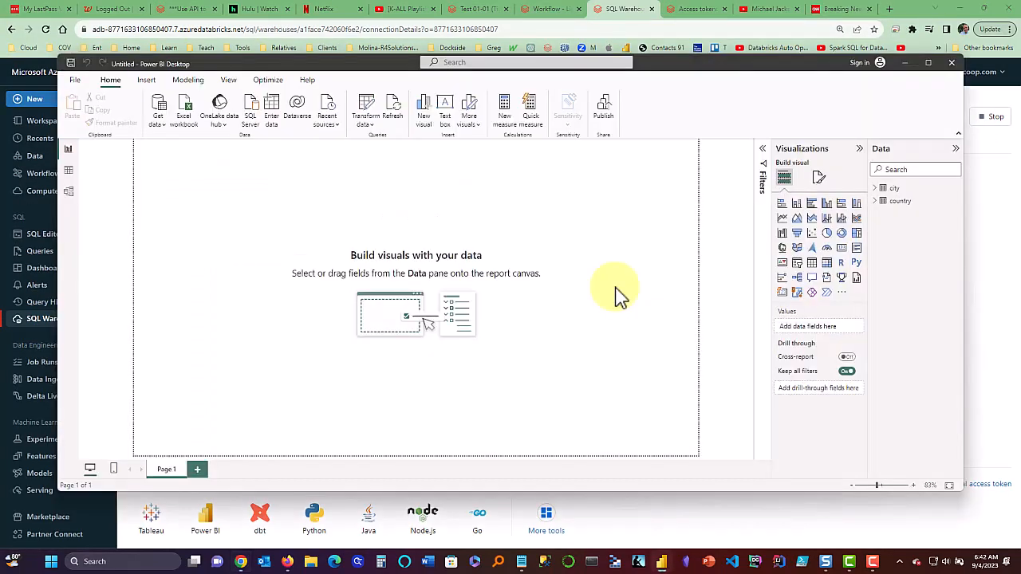
Build a table visual with country's CountryName and city's CityName, placed lower on the page.
{"action": "left_click", "coordinate": [876, 201]}
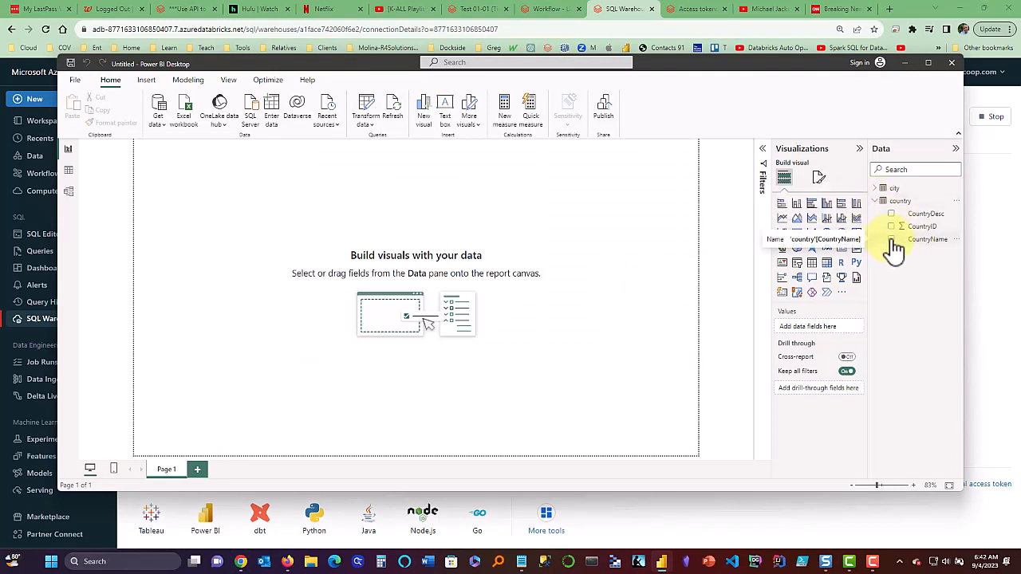
{"action": "left_click", "coordinate": [891, 239]}
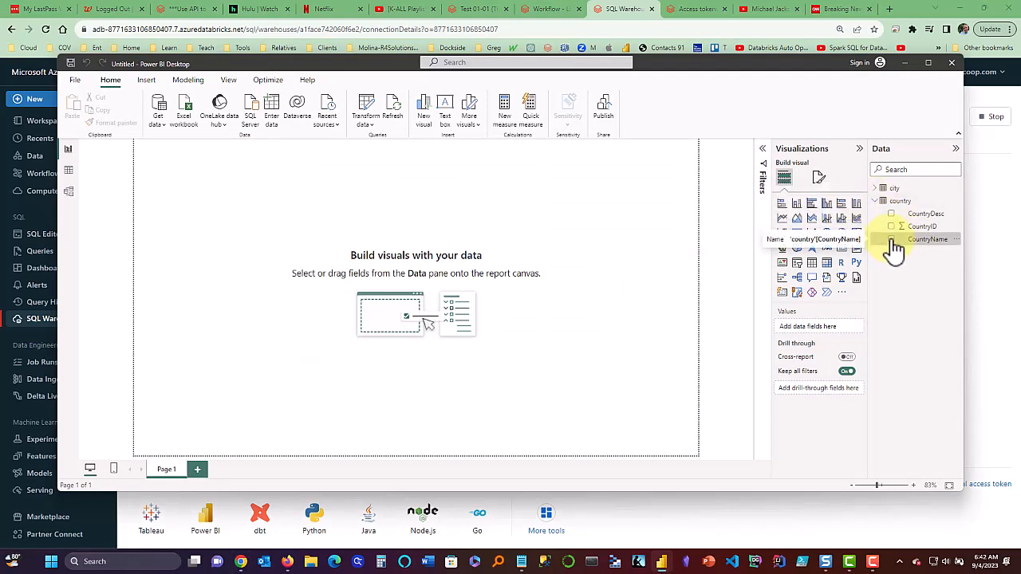
{"action": "left_click", "coordinate": [883, 190]}
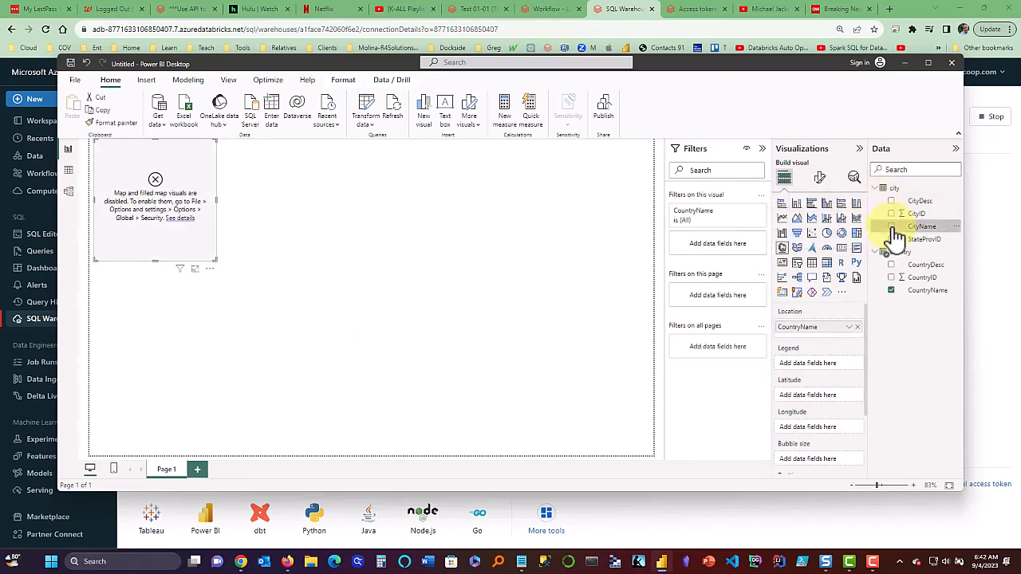
{"action": "left_click", "coordinate": [893, 227]}
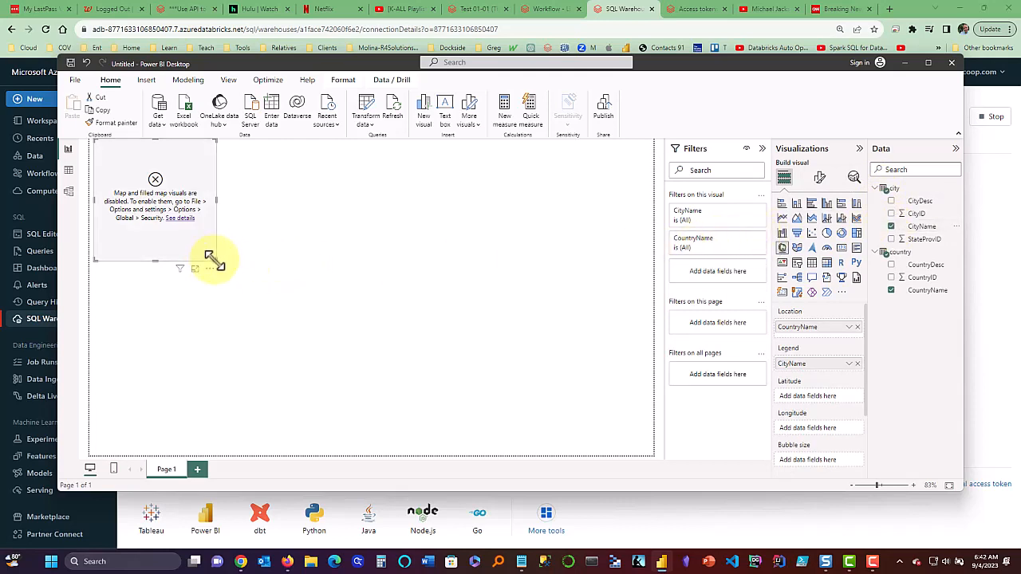
{"action": "left_click_drag", "start_coordinate": [209, 257], "coordinate": [269, 296]}
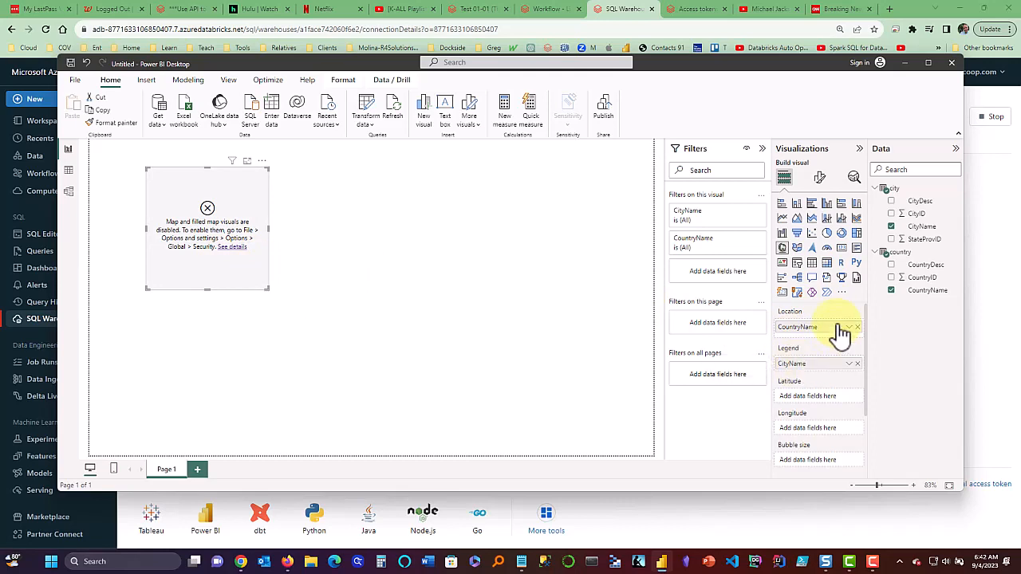
{"action": "left_click", "coordinate": [812, 263]}
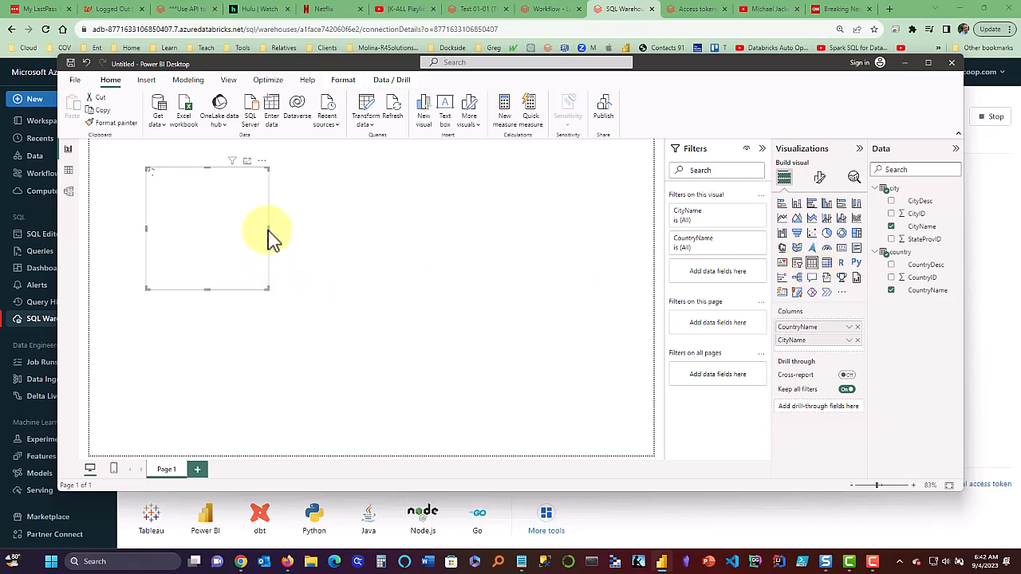
Widen the table visual, try Fix this, and close the Relationship detection dialog.
{"action": "left_click_drag", "start_coordinate": [269, 228], "coordinate": [521, 249]}
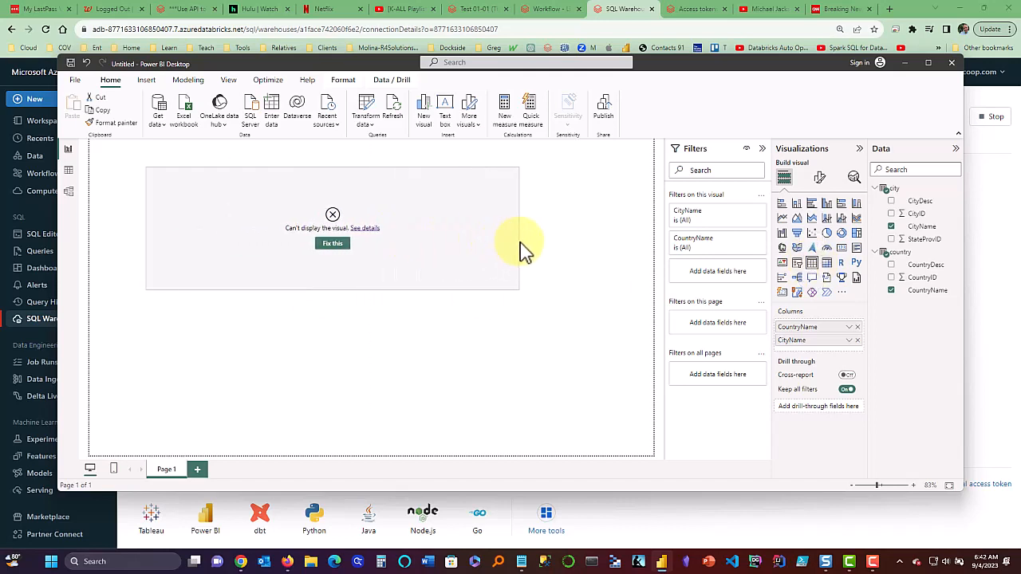
{"action": "left_click", "coordinate": [333, 244]}
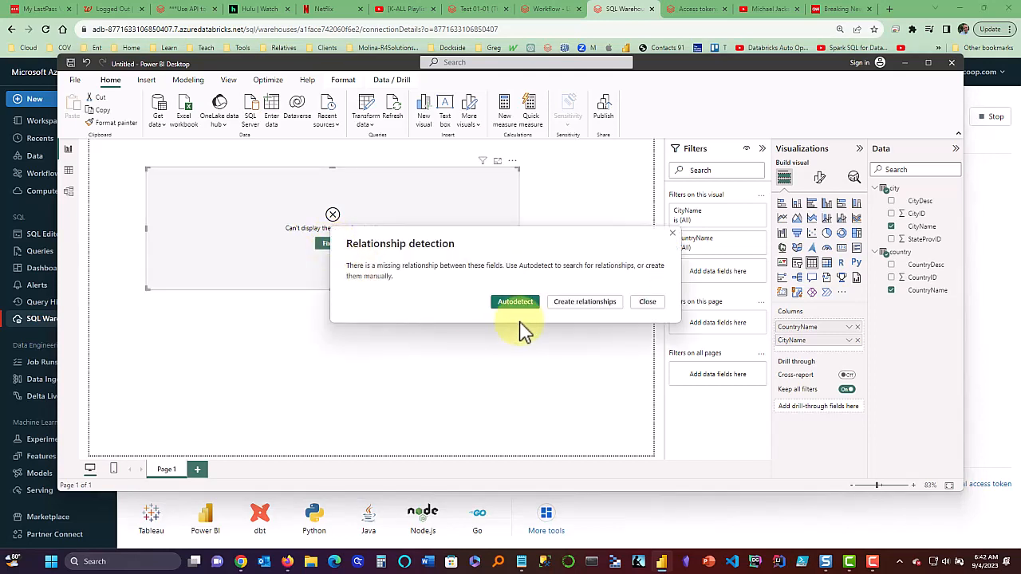
{"action": "left_click", "coordinate": [646, 304]}
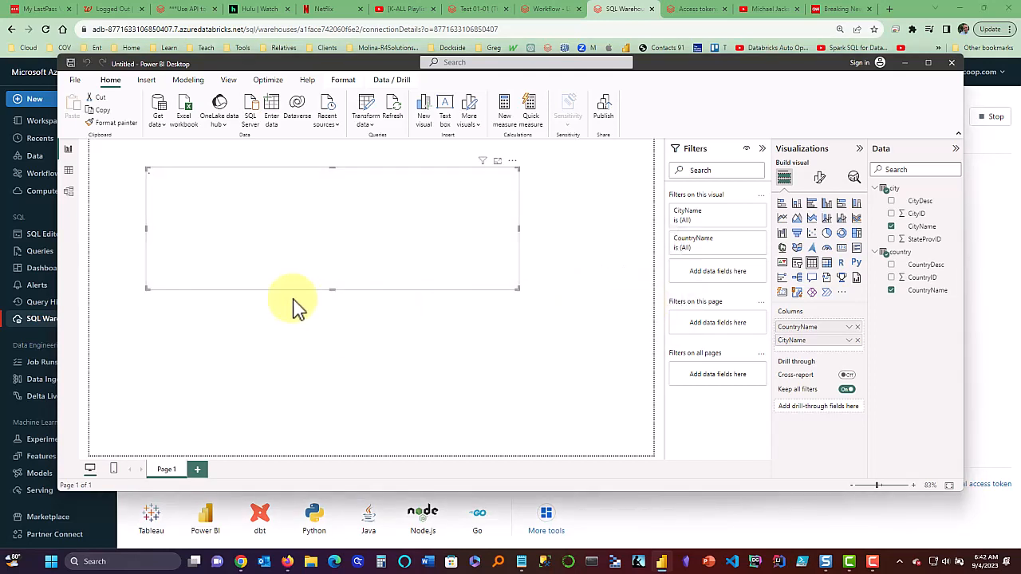
Show Model view, review the Azure Databricks data source settings, then open Power Query Editor.
{"action": "left_click", "coordinate": [70, 193]}
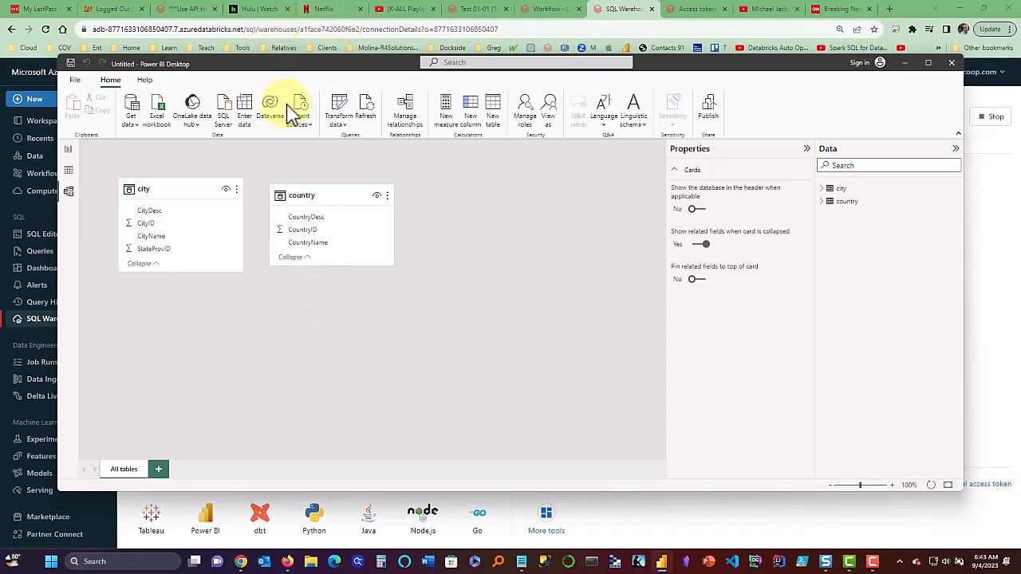
{"action": "left_click", "coordinate": [349, 127]}
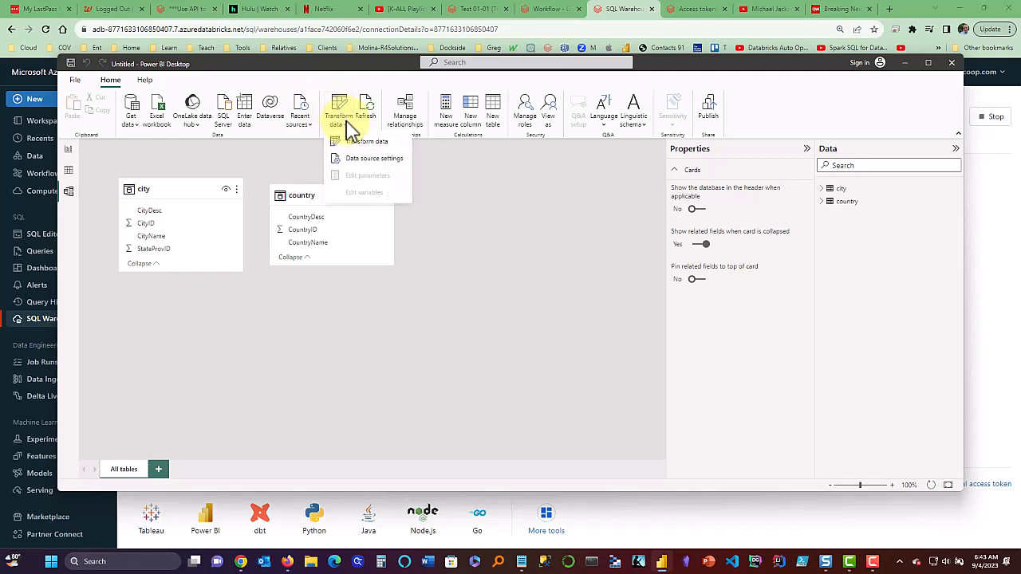
{"action": "left_click", "coordinate": [351, 163]}
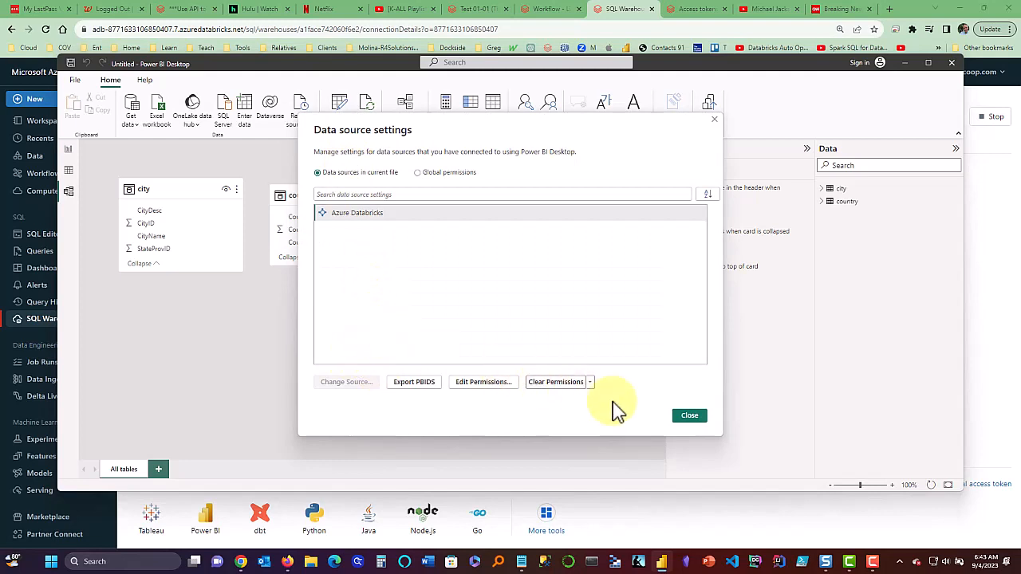
{"action": "left_click", "coordinate": [687, 417]}
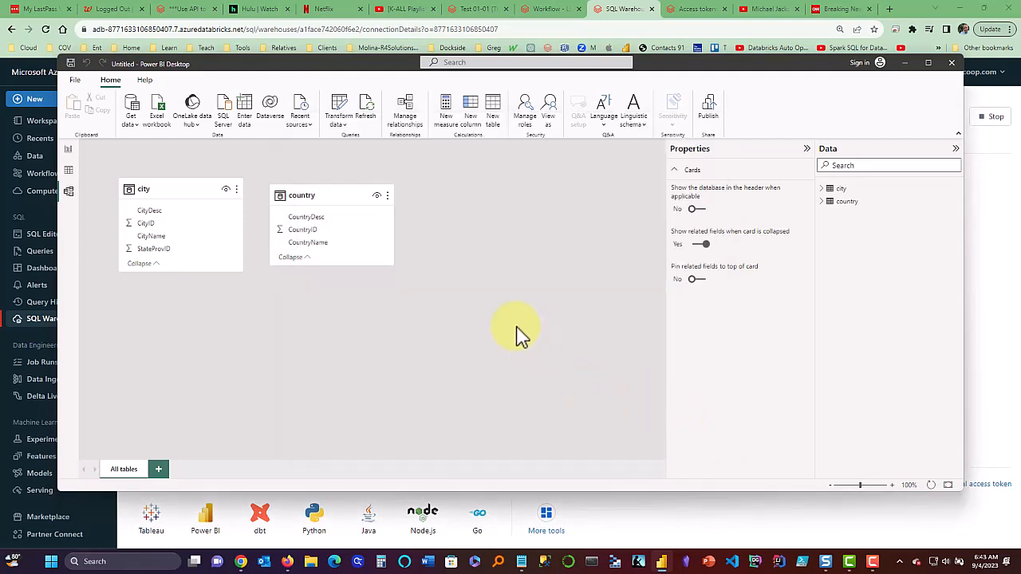
{"action": "left_click", "coordinate": [342, 126]}
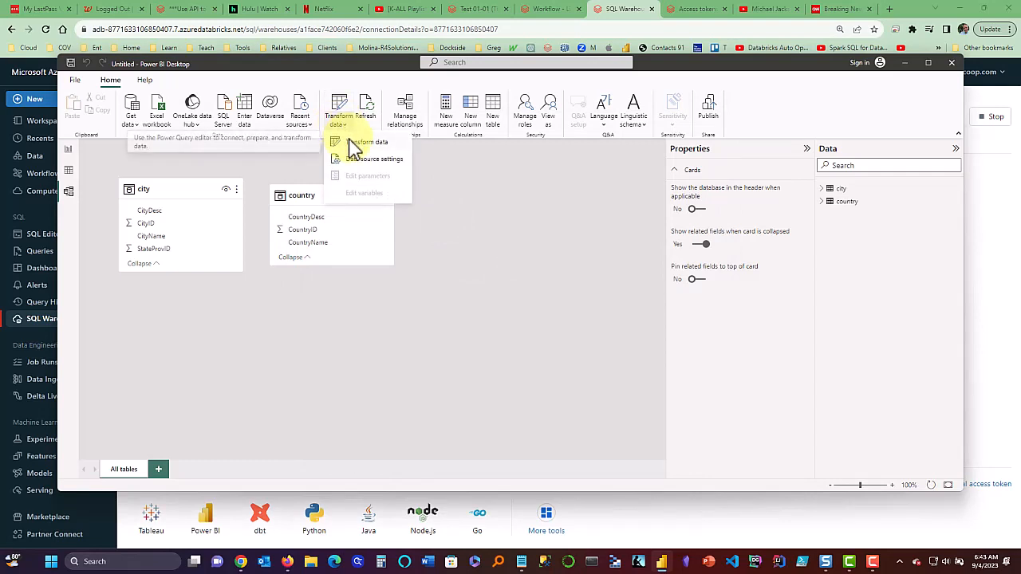
{"action": "left_click", "coordinate": [351, 144]}
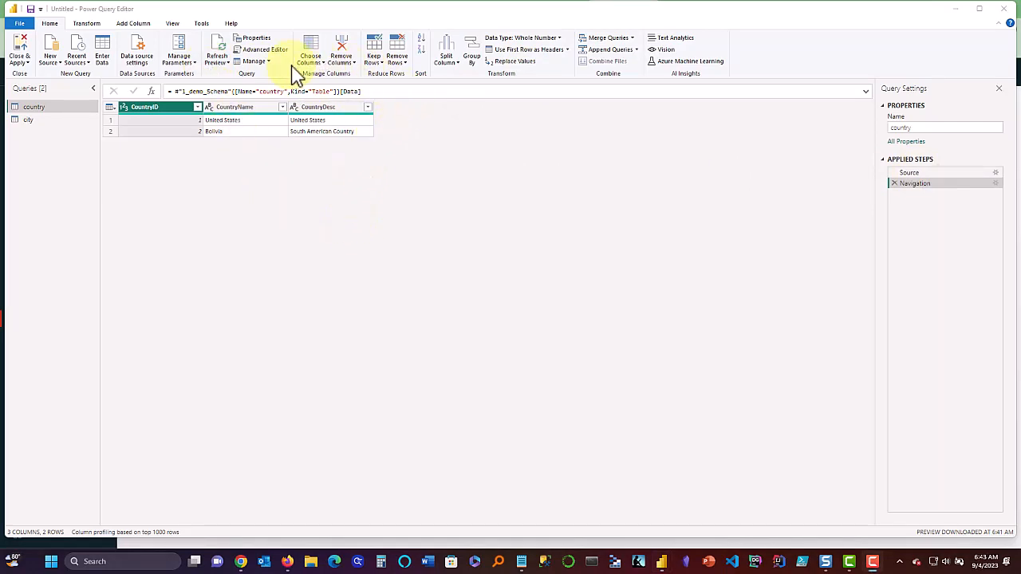
From the recent Databricks source, import the state_prov table under hive_metastore > 1_demo.
{"action": "left_click", "coordinate": [87, 68]}
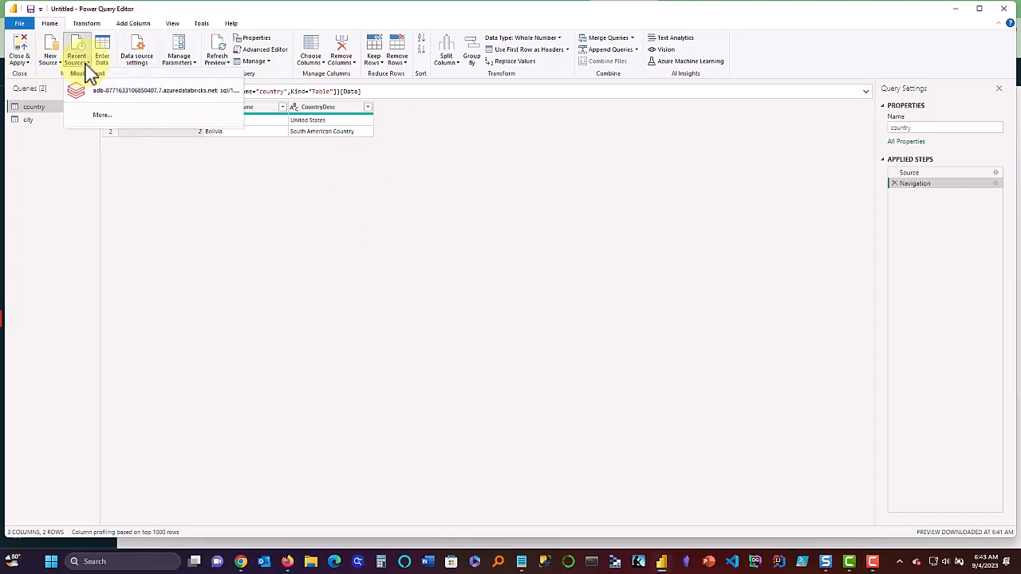
{"action": "left_click", "coordinate": [87, 69]}
{"action": "left_click", "coordinate": [89, 68]}
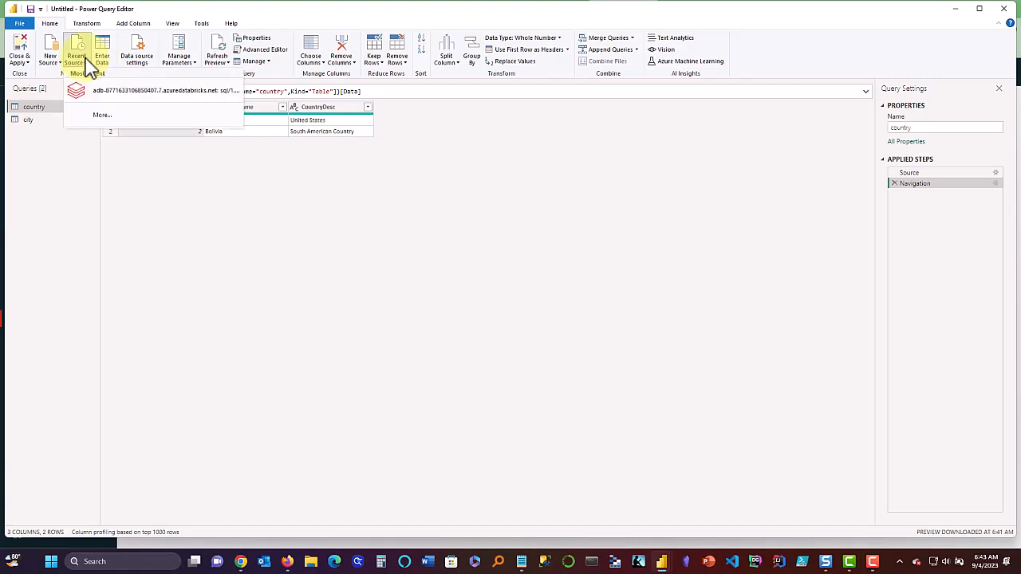
{"action": "left_click", "coordinate": [113, 97]}
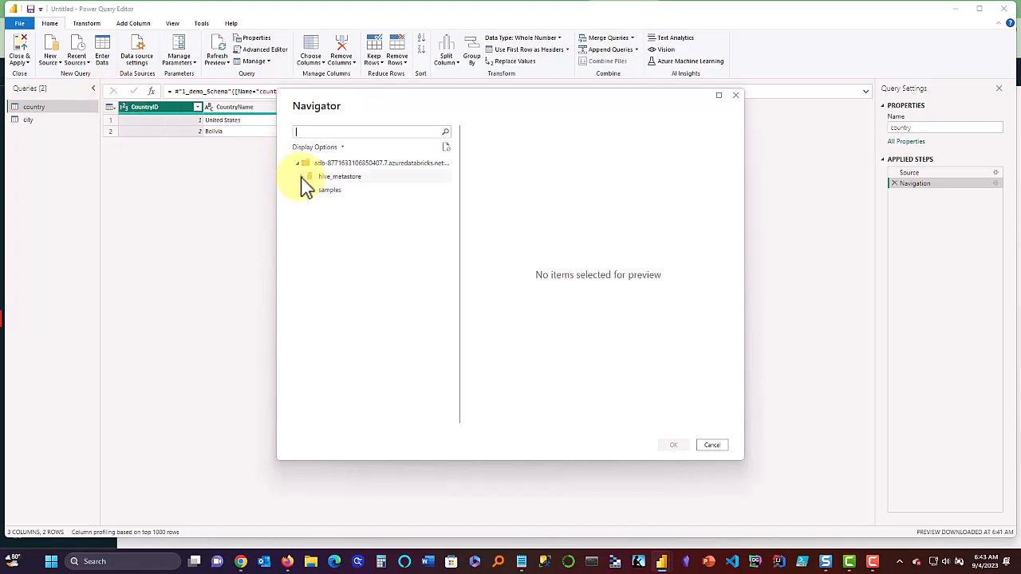
{"action": "left_click", "coordinate": [302, 178]}
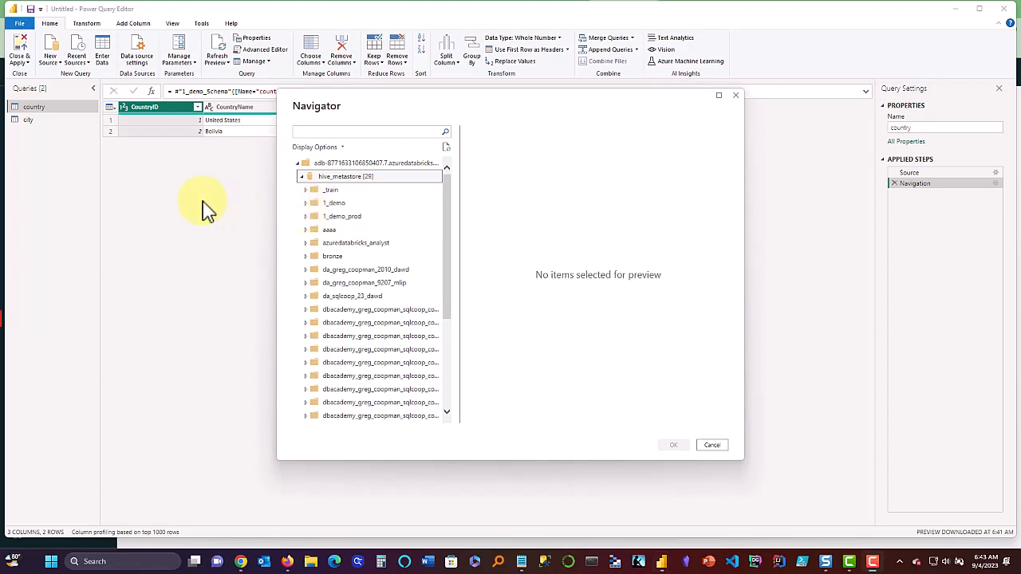
{"action": "left_click", "coordinate": [306, 202]}
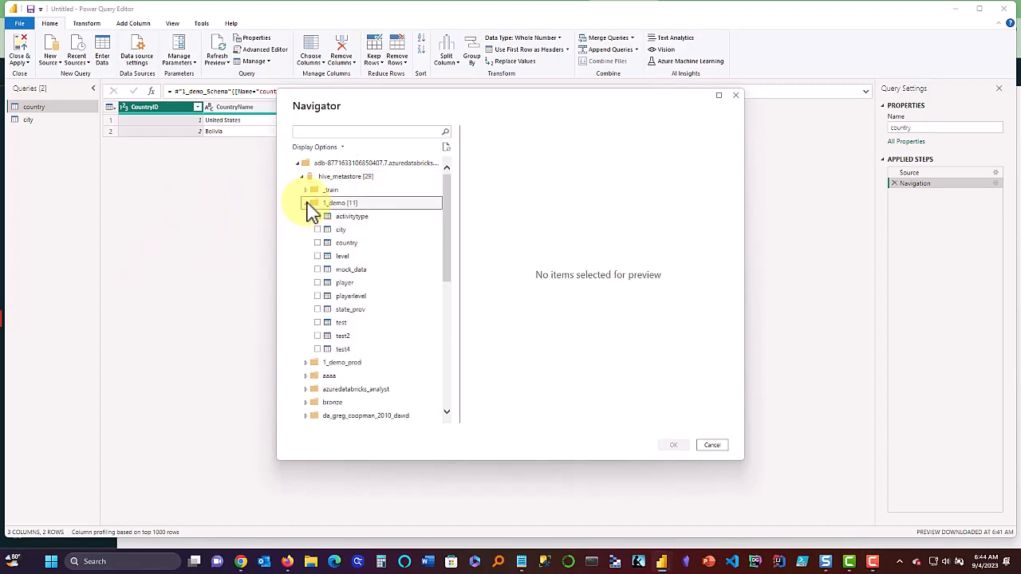
{"action": "left_click_drag", "start_coordinate": [326, 221], "coordinate": [321, 316]}
{"action": "left_click", "coordinate": [318, 309]}
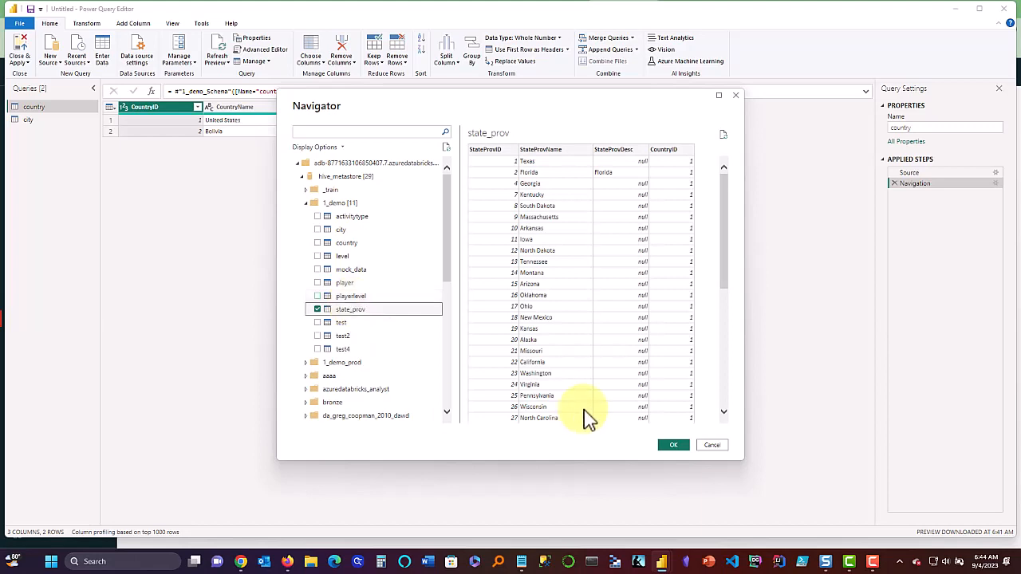
{"action": "left_click", "coordinate": [670, 446]}
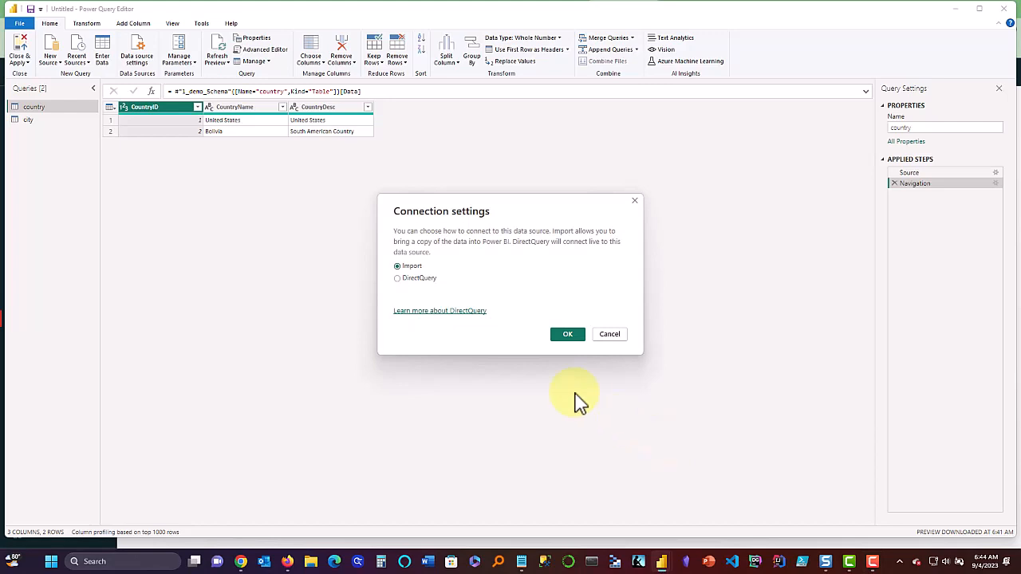
{"action": "left_click", "coordinate": [566, 335]}
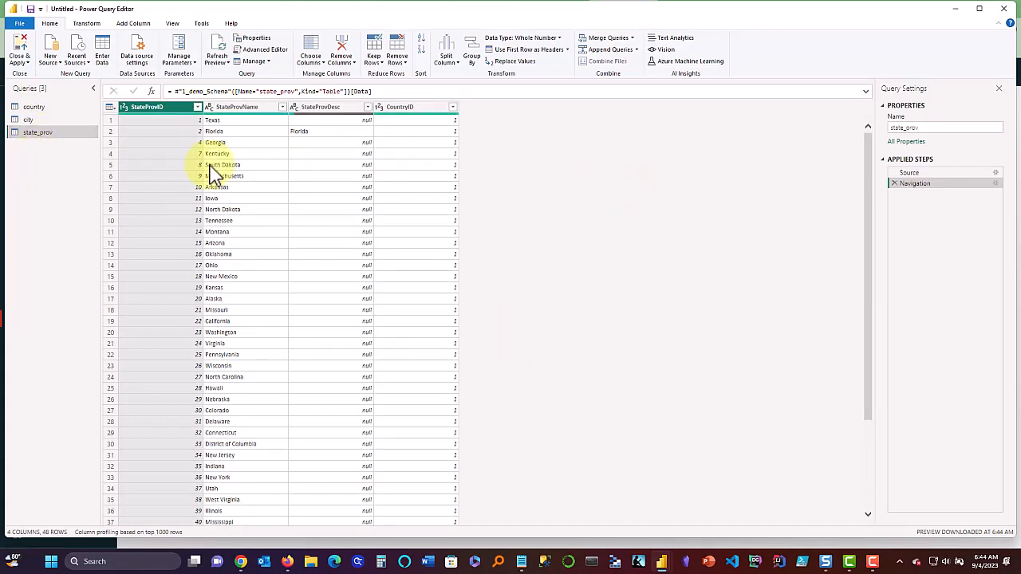
Close & Apply the queries so state_prov loads into the model.
{"action": "left_click", "coordinate": [27, 64]}
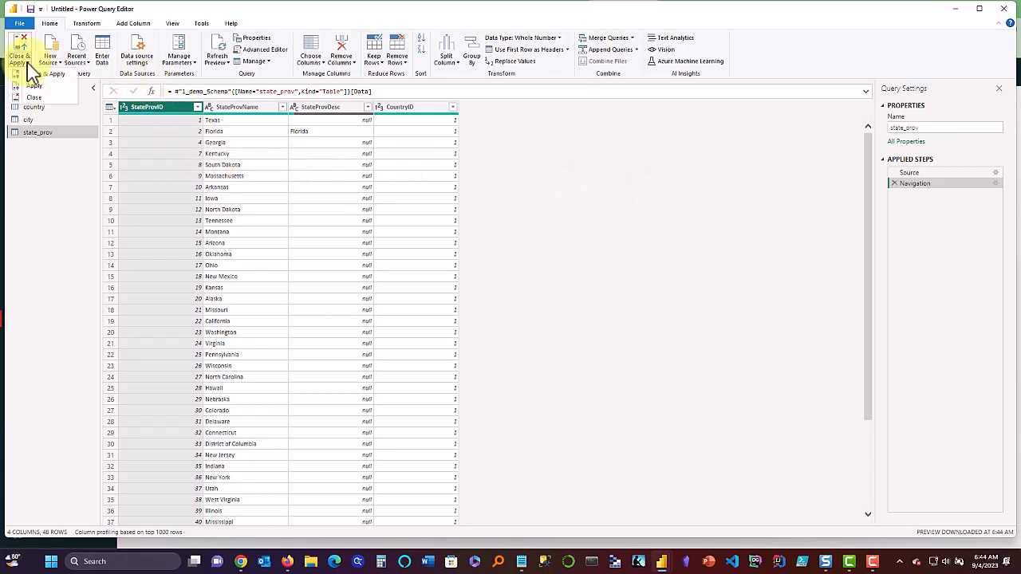
{"action": "left_click", "coordinate": [28, 74]}
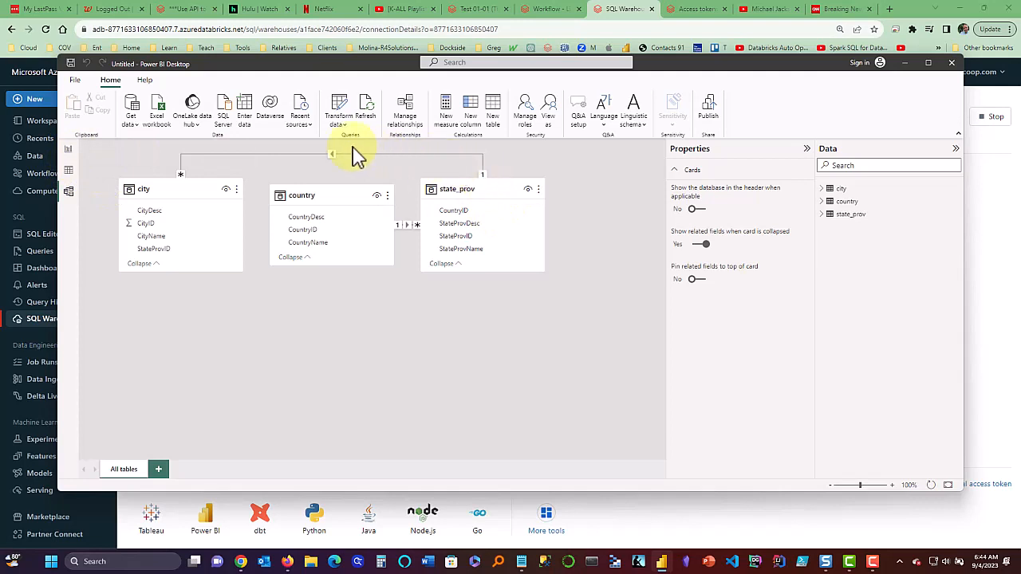
Arrange the model tables as country, state_prov, city left to right, then return to Report view.
{"action": "left_click", "coordinate": [331, 156]}
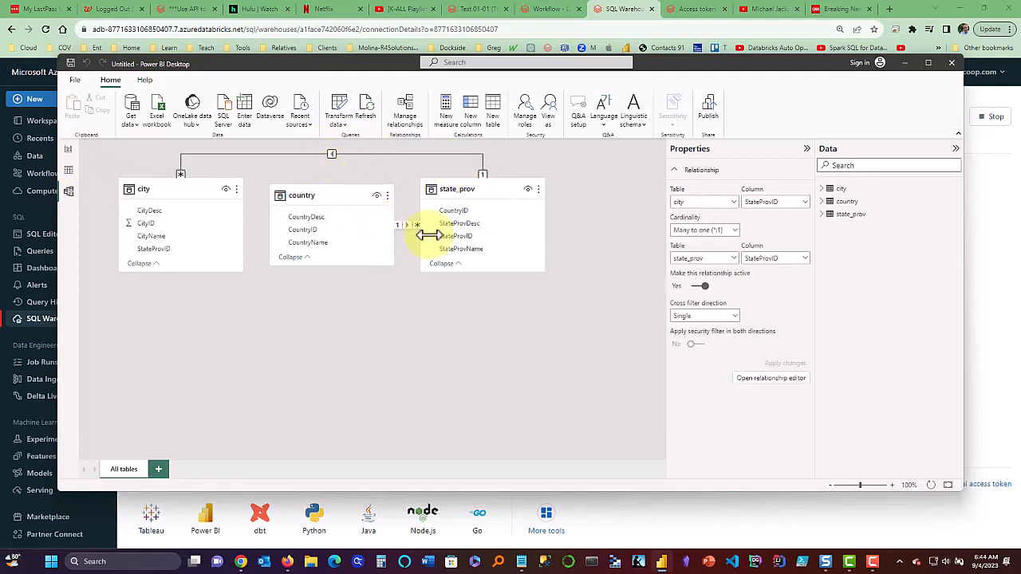
{"action": "left_click_drag", "start_coordinate": [478, 195], "coordinate": [533, 210]}
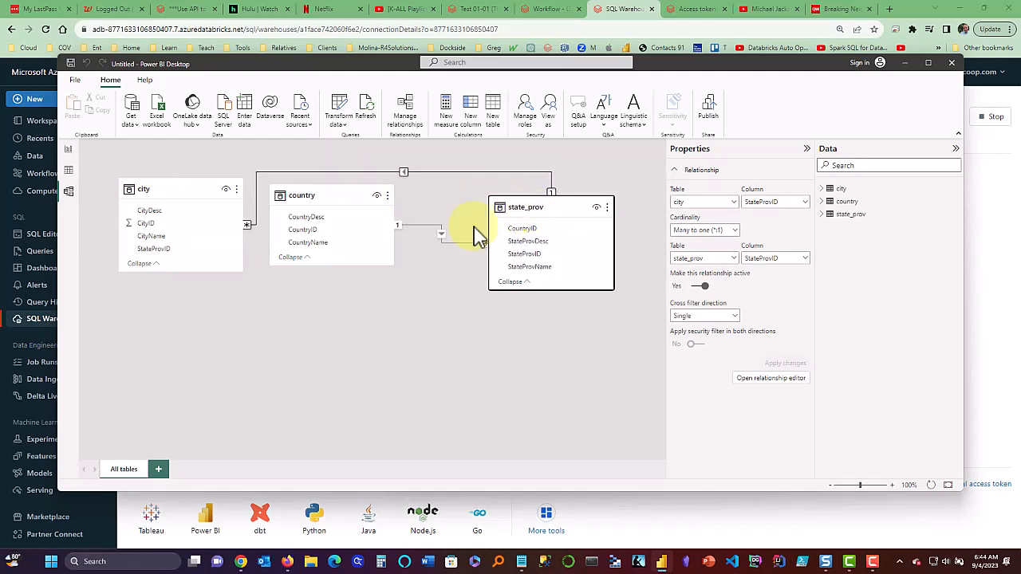
{"action": "left_click_drag", "start_coordinate": [330, 200], "coordinate": [582, 327]}
{"action": "left_click_drag", "start_coordinate": [531, 205], "coordinate": [326, 208]}
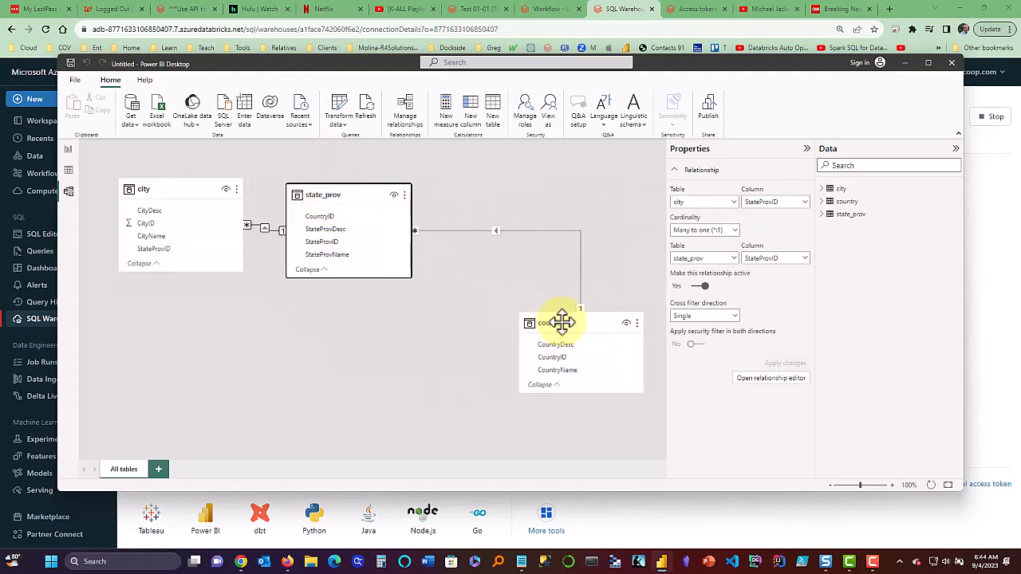
{"action": "left_click_drag", "start_coordinate": [564, 329], "coordinate": [528, 204]}
{"action": "left_click", "coordinate": [496, 351]}
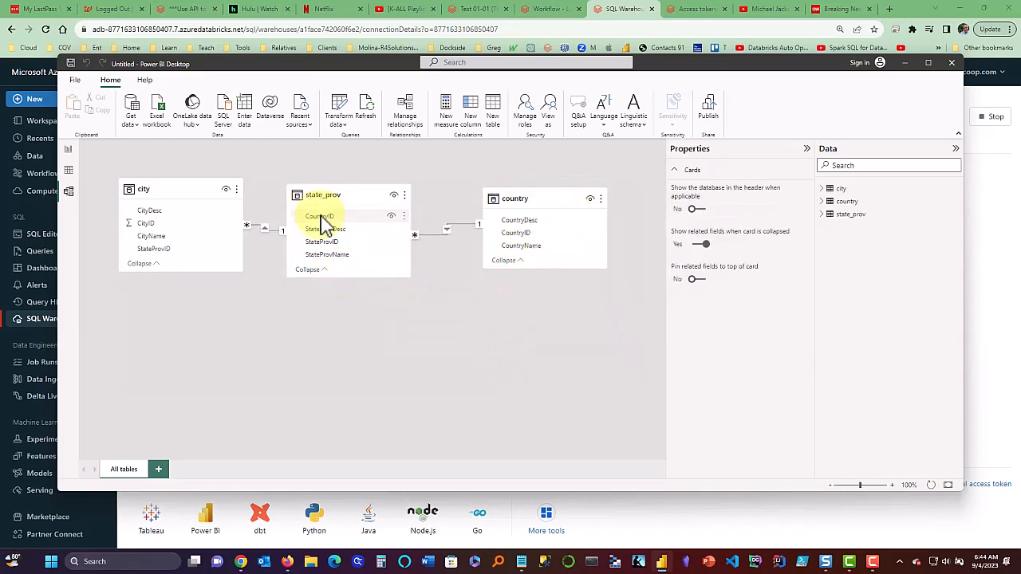
{"action": "left_click_drag", "start_coordinate": [165, 192], "coordinate": [659, 404]}
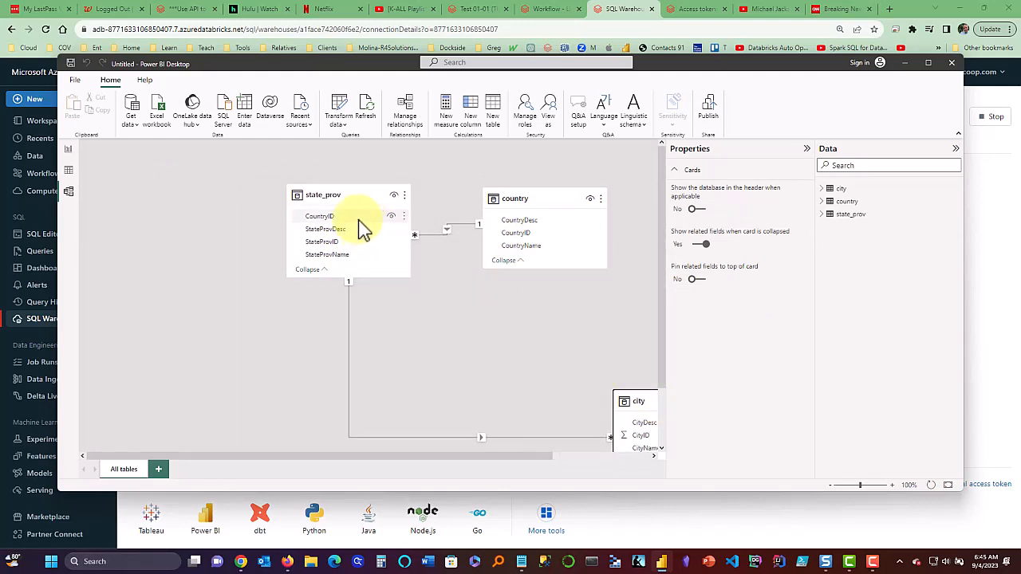
{"action": "left_click_drag", "start_coordinate": [514, 199], "coordinate": [137, 193]}
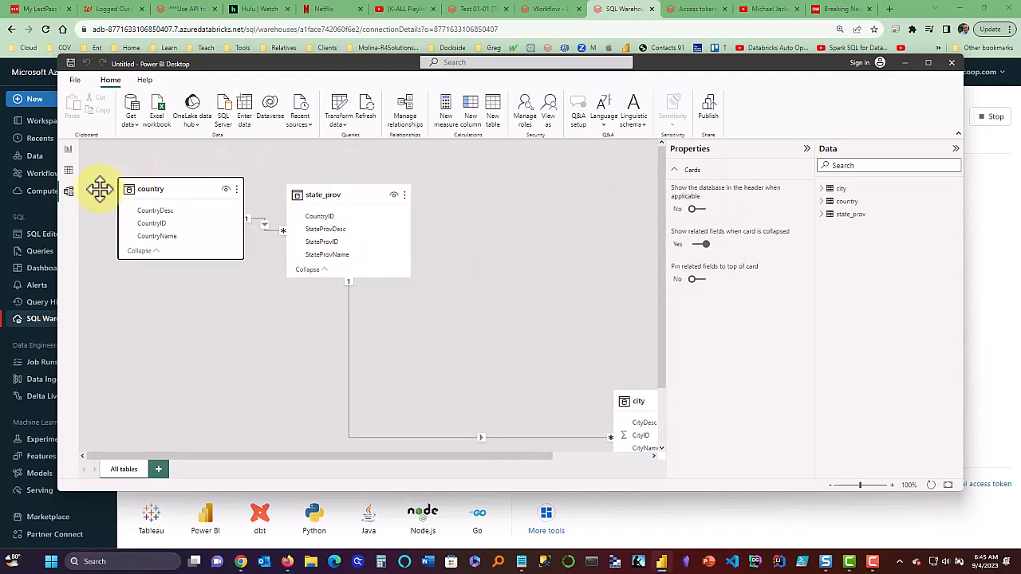
{"action": "left_click_drag", "start_coordinate": [647, 410], "coordinate": [515, 197]}
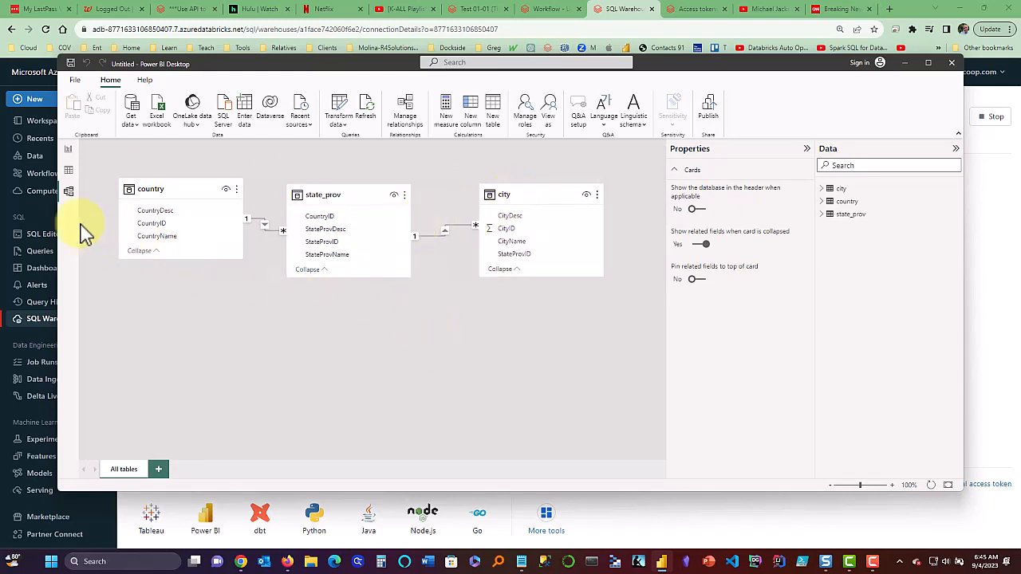
{"action": "left_click", "coordinate": [68, 149]}
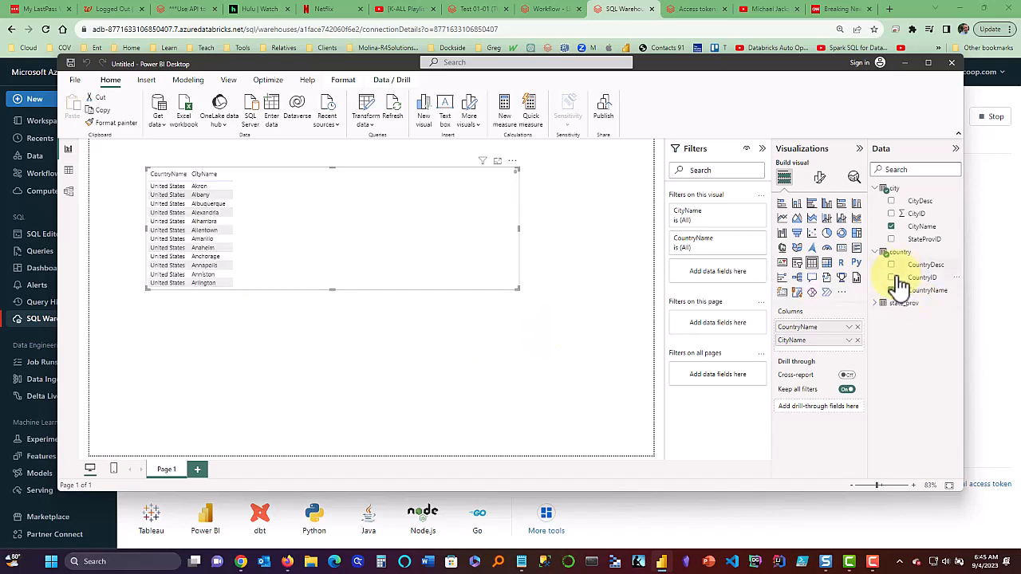
Add StateProvName to the table visual, placed between CountryName and CityName.
{"action": "left_click", "coordinate": [877, 303]}
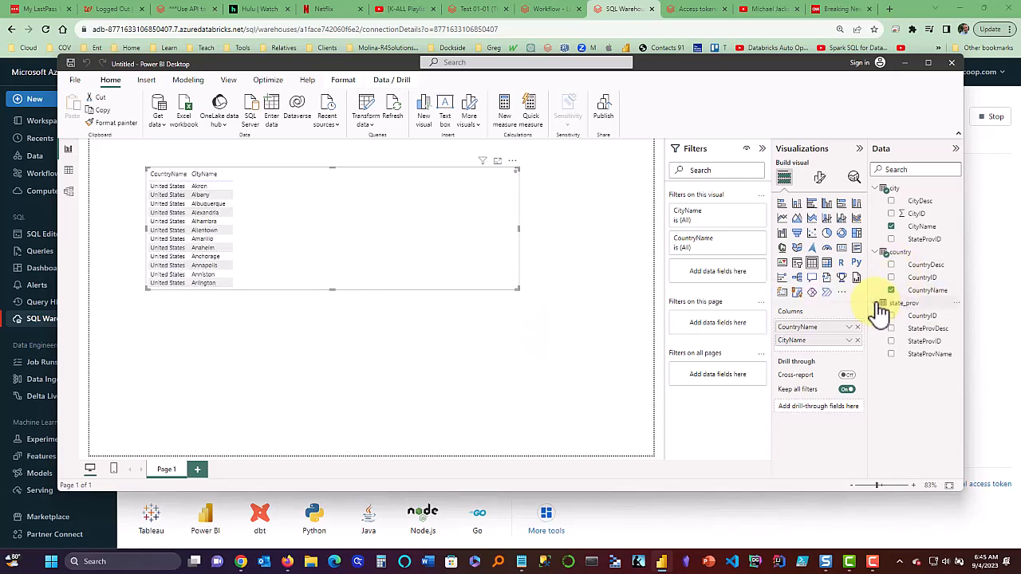
{"action": "left_click", "coordinate": [892, 354]}
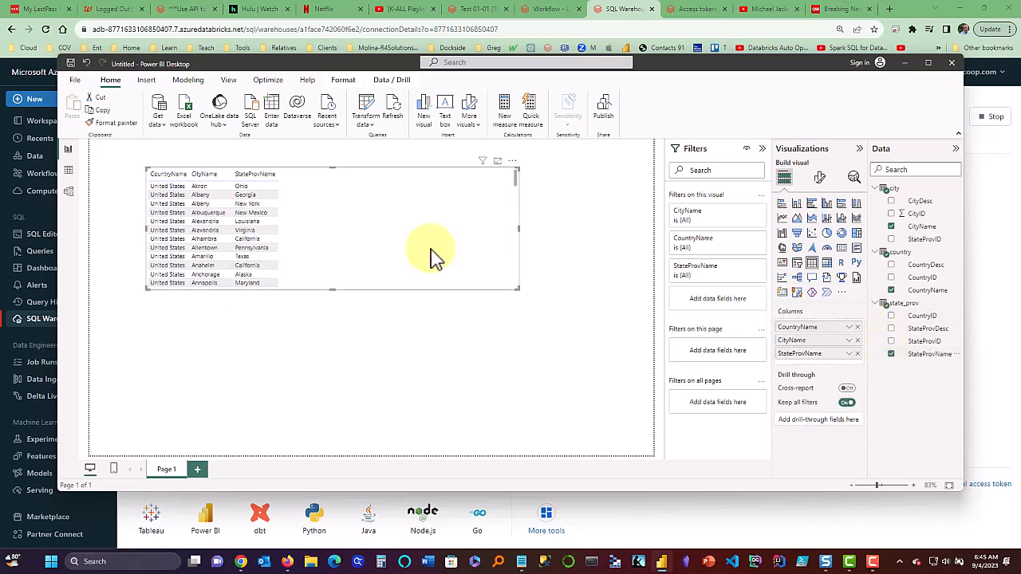
{"action": "left_click_drag", "start_coordinate": [835, 356], "coordinate": [828, 347]}
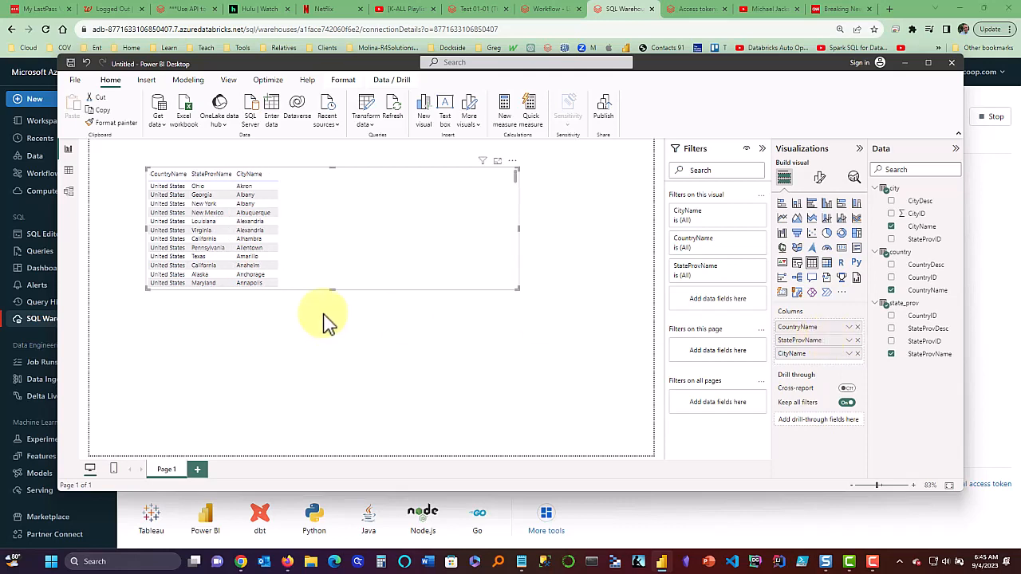
Convert the table to a matrix and make StateProvName a row level under country.
{"action": "left_click", "coordinate": [827, 264]}
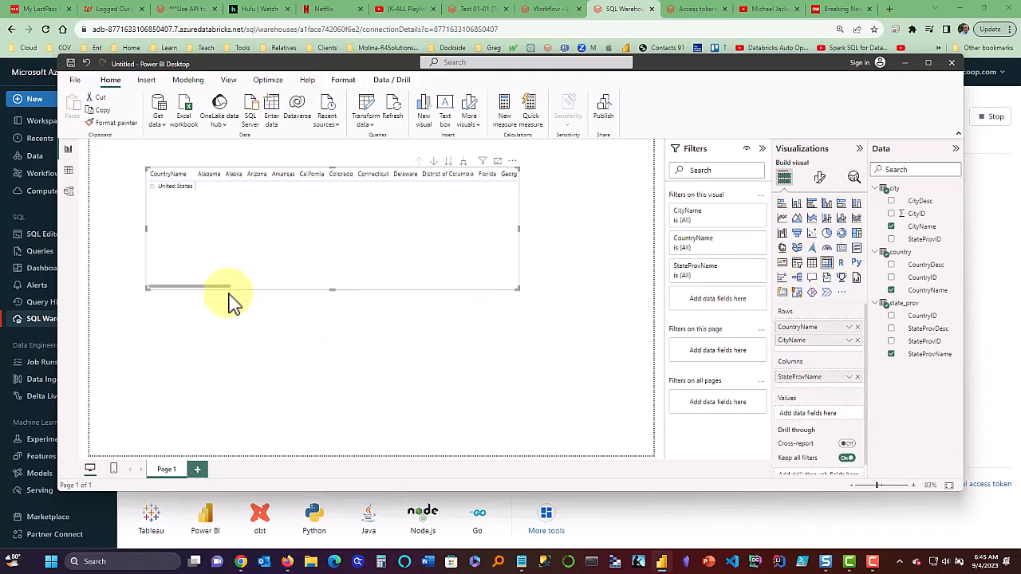
{"action": "left_click", "coordinate": [156, 190]}
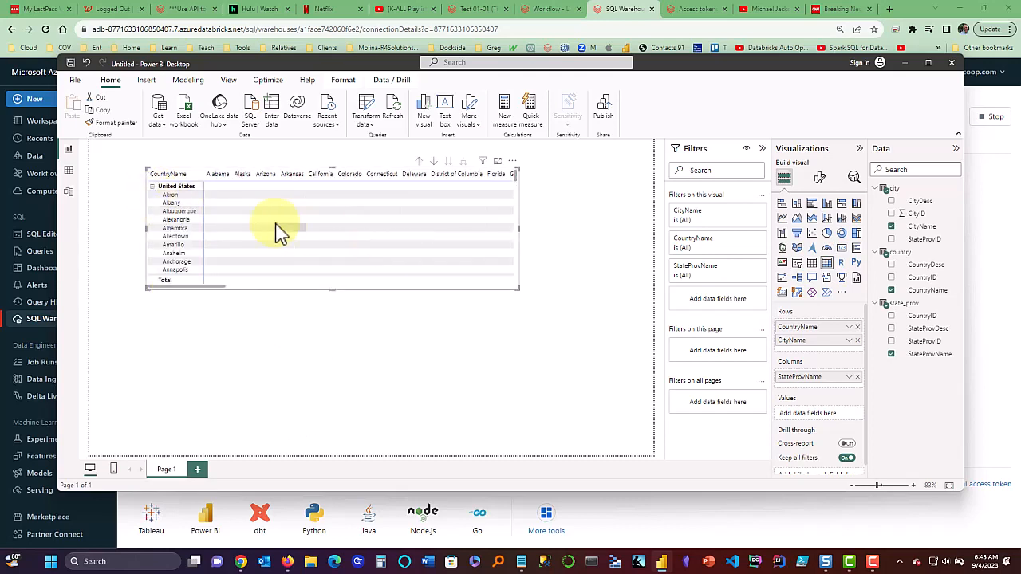
{"action": "left_click", "coordinate": [166, 211]}
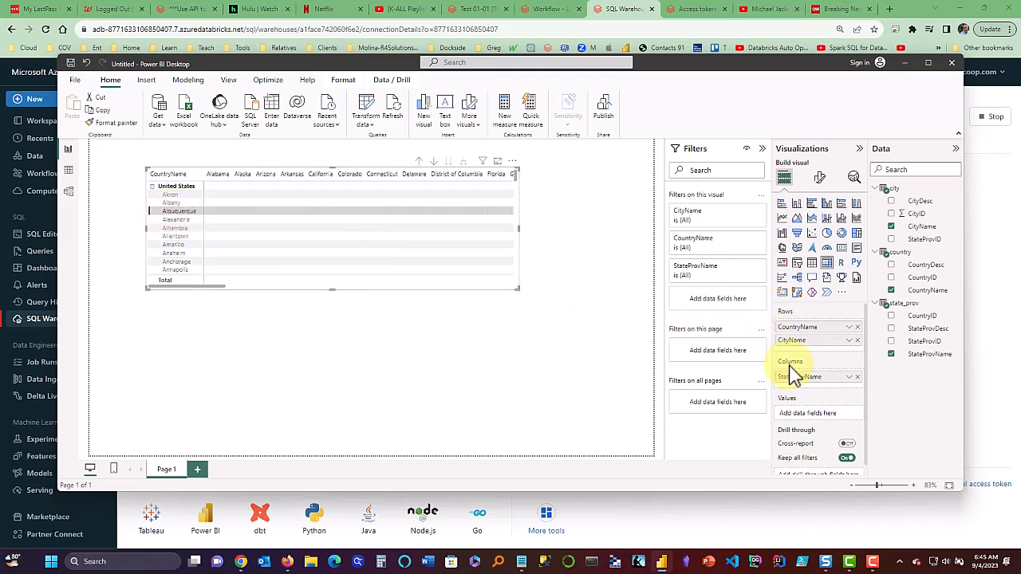
{"action": "left_click_drag", "start_coordinate": [794, 375], "coordinate": [806, 342]}
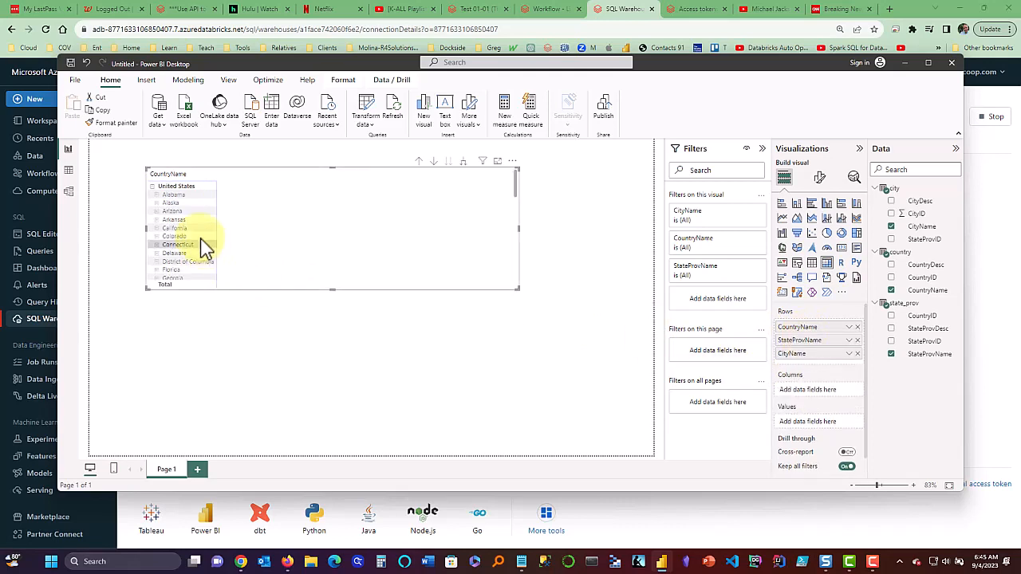
Expand Alabama and Alaska in the matrix to list their cities.
{"action": "left_click", "coordinate": [156, 196]}
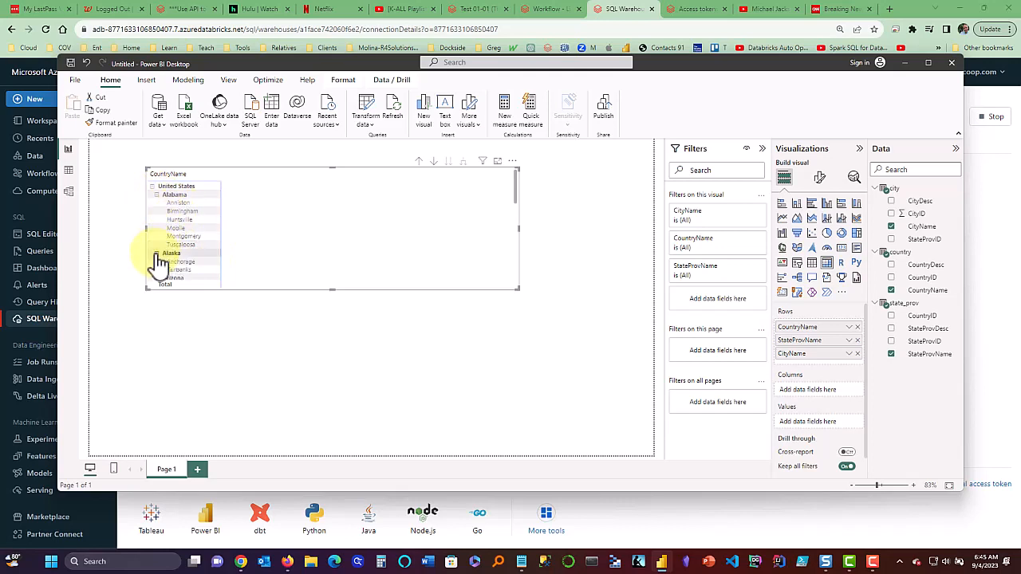
{"action": "left_click", "coordinate": [156, 253]}
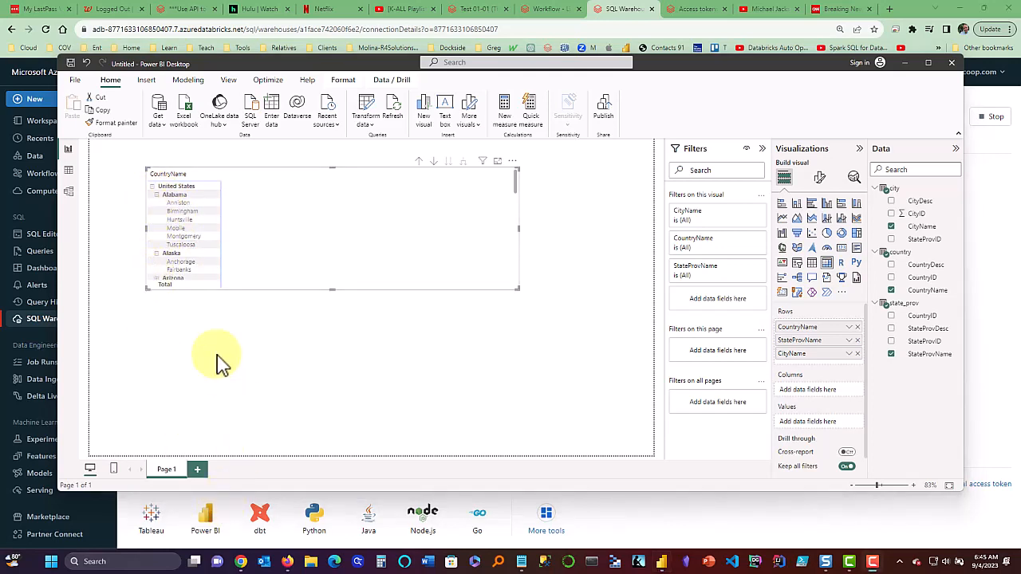
{"action": "scroll", "coordinate": [192, 248], "scroll_direction": "down", "scroll_amount": 1}
{"action": "scroll", "coordinate": [195, 254], "scroll_direction": "down", "scroll_amount": 2}
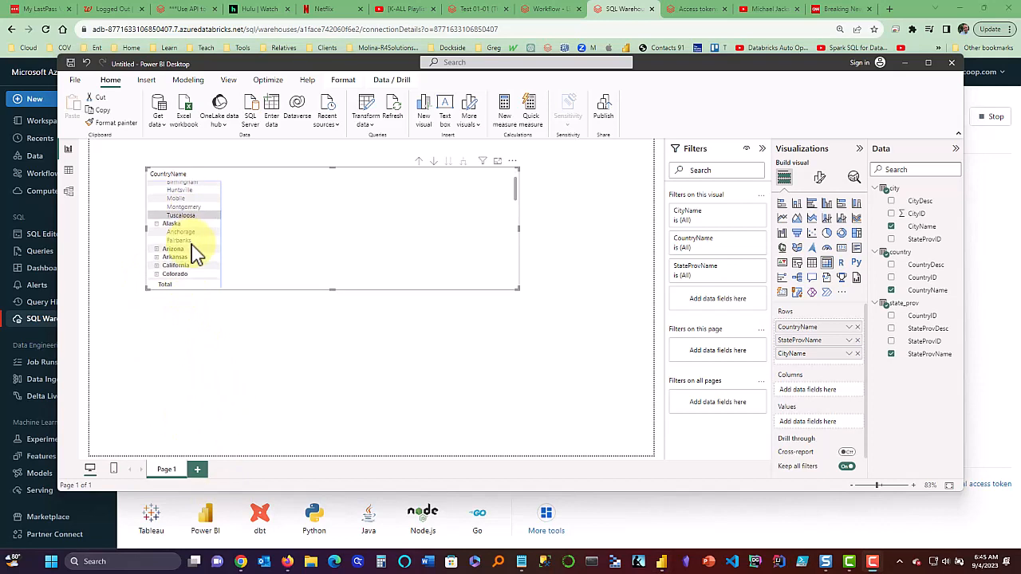
{"action": "scroll", "coordinate": [195, 254], "scroll_direction": "up", "scroll_amount": 3}
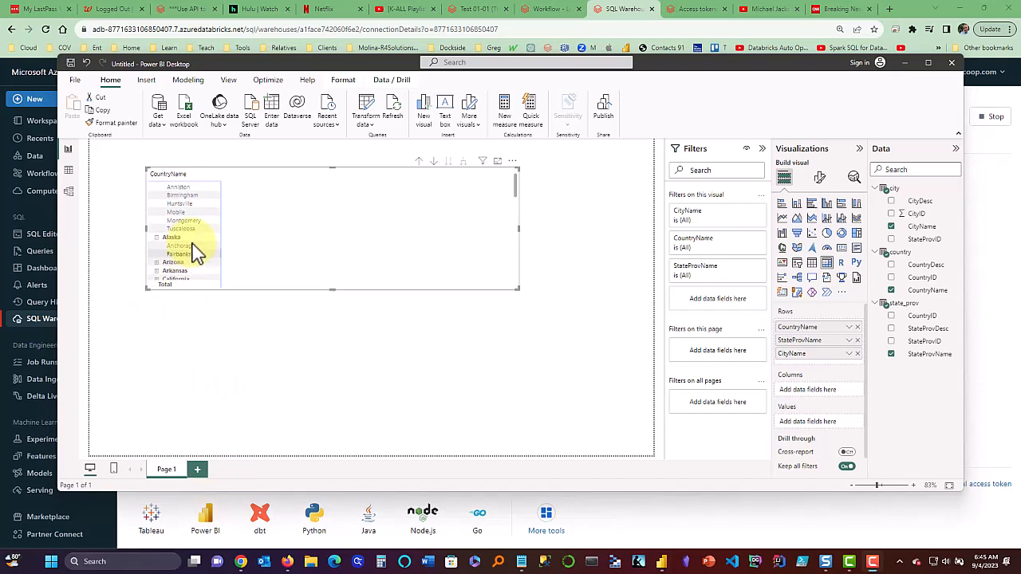
{"action": "left_click", "coordinate": [230, 351]}
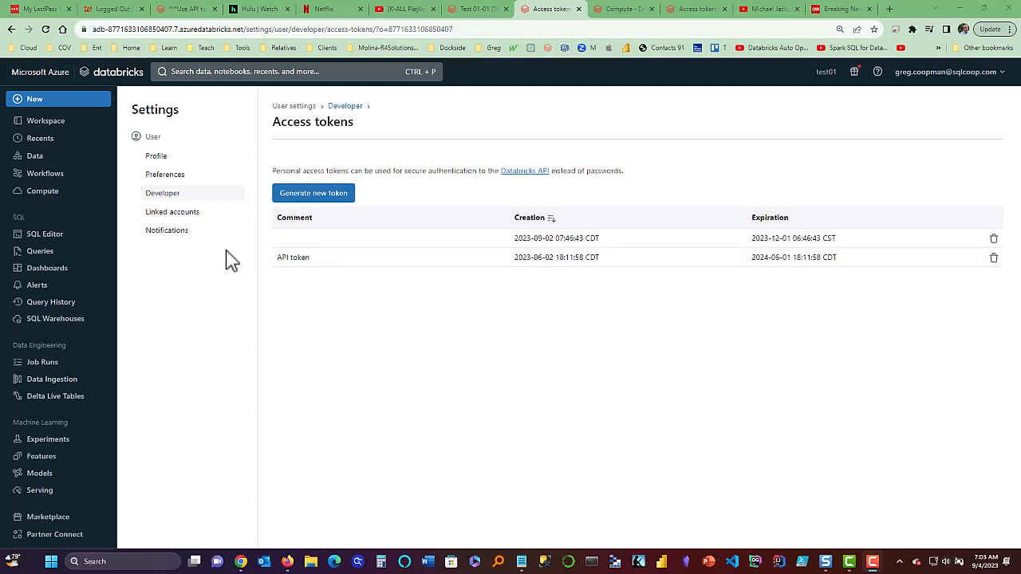
Check the Databricks SQL warehouses list, then launch a new Power BI Desktop window.
{"action": "left_click", "coordinate": [53, 237]}
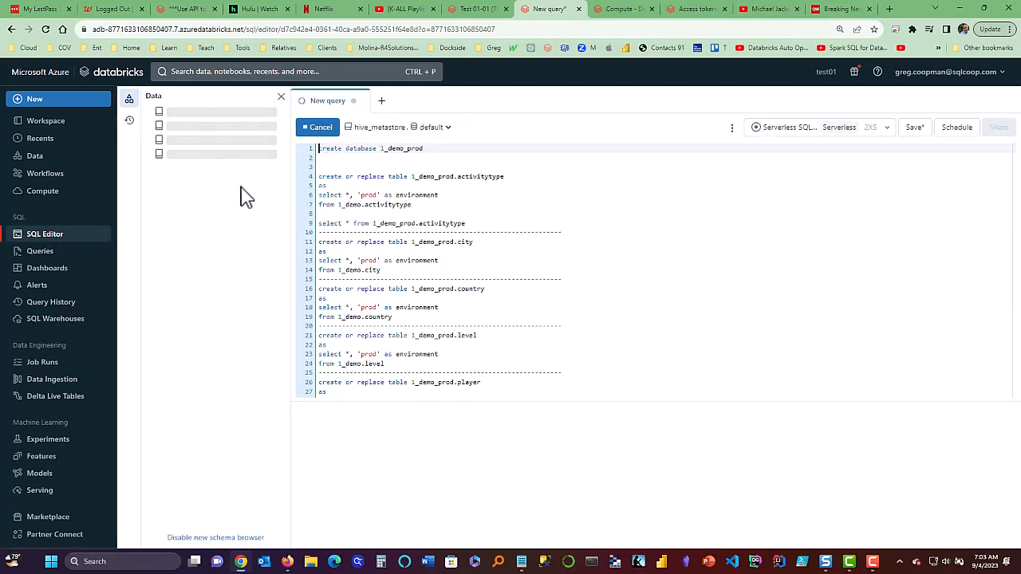
{"action": "left_click", "coordinate": [35, 319]}
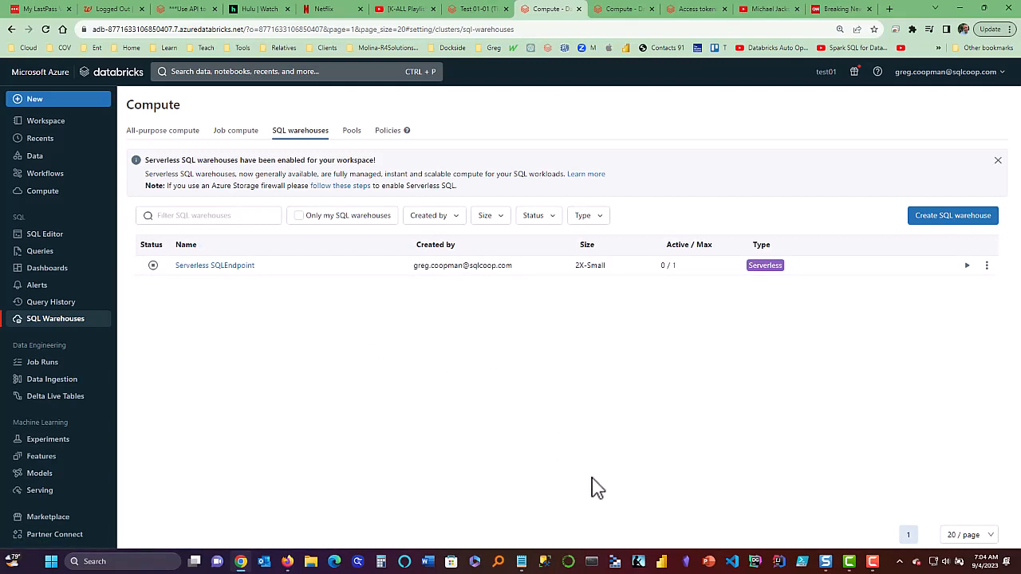
{"action": "left_click", "coordinate": [662, 562]}
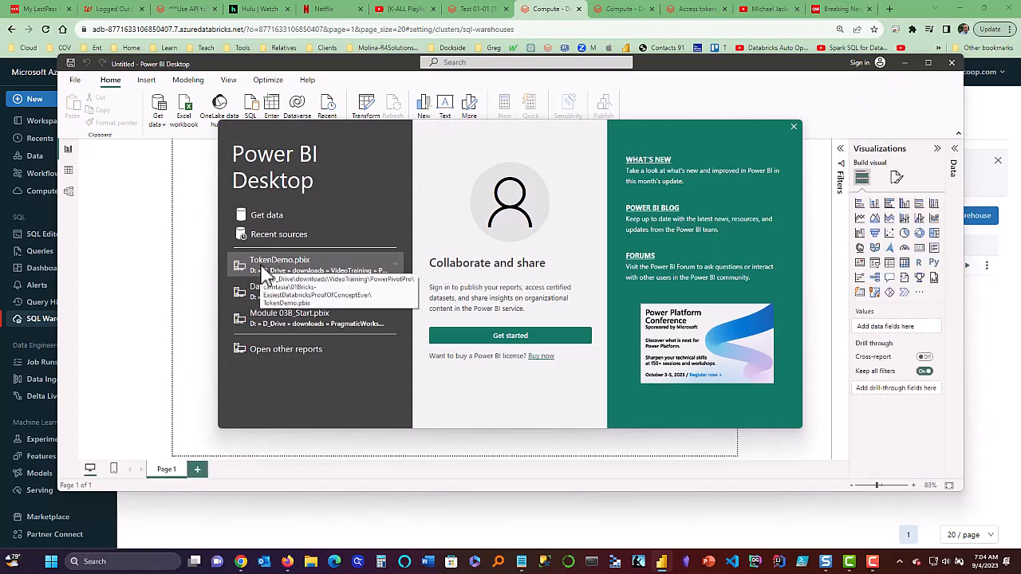
Open TokenDemo.pbix from recent files and maximize the window.
{"action": "left_click", "coordinate": [262, 268]}
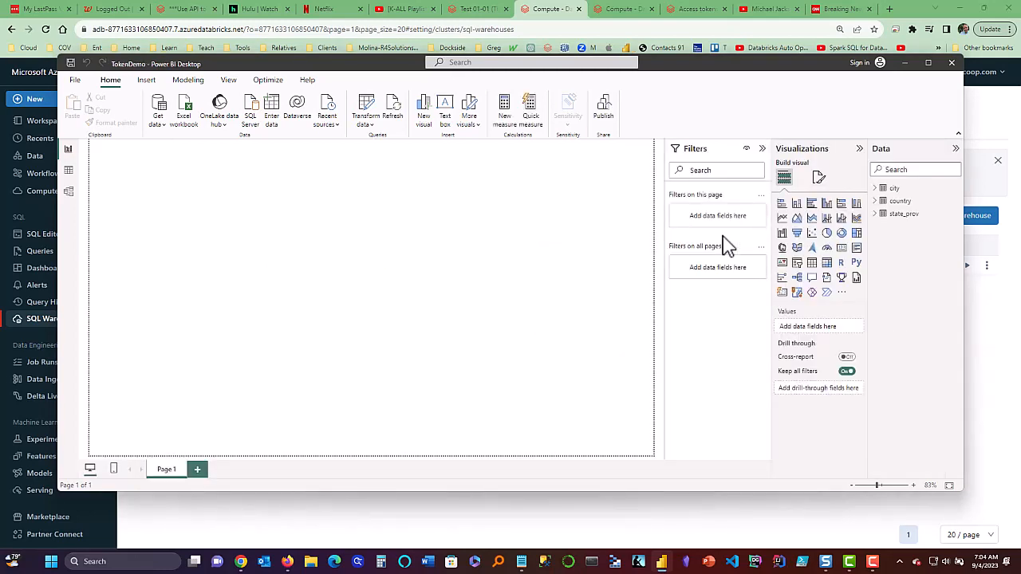
{"action": "left_click", "coordinate": [928, 63]}
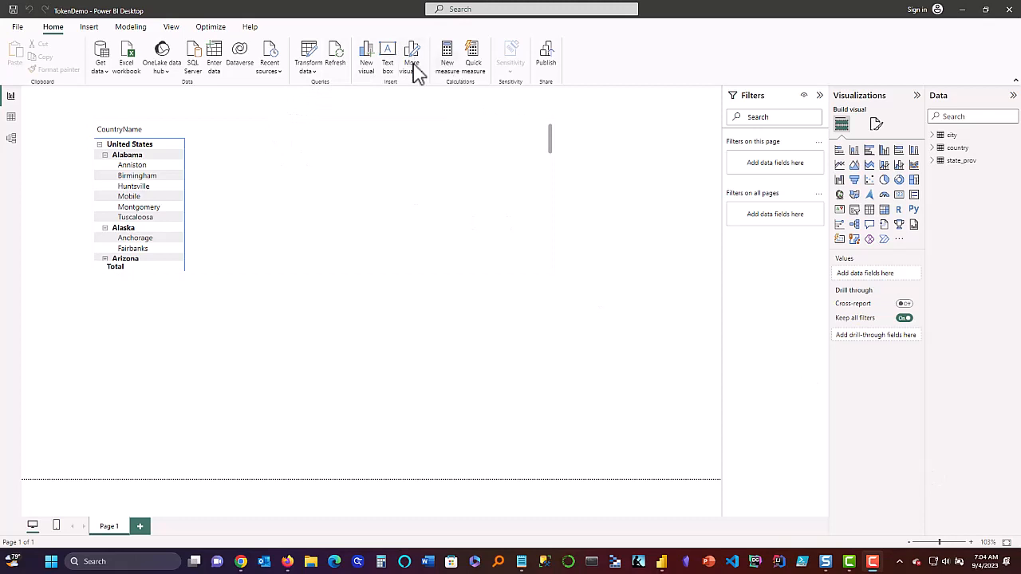
Refresh the report data and, after the token error, start Azure Active Directory sign-in.
{"action": "left_click", "coordinate": [337, 61]}
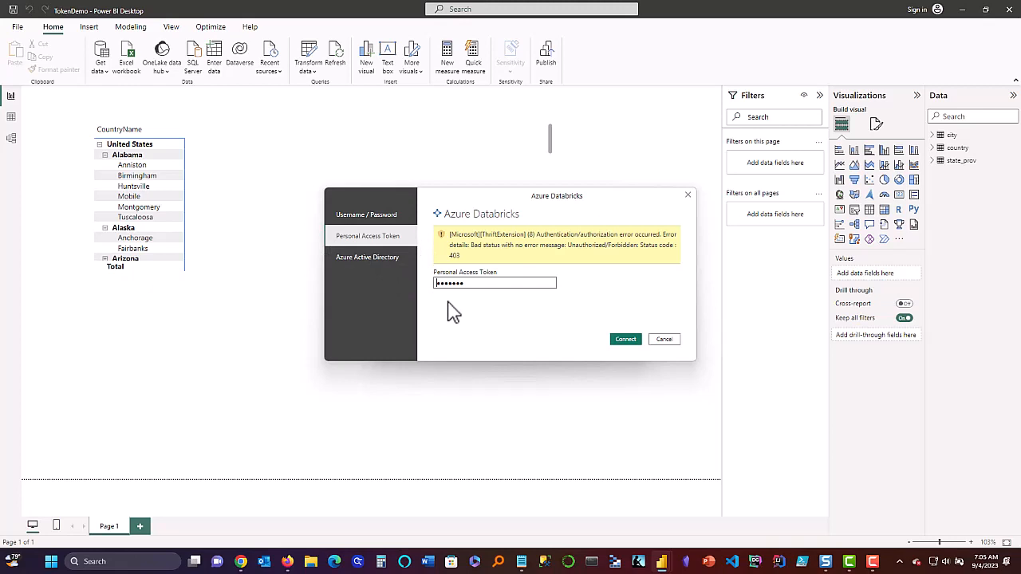
{"action": "left_click", "coordinate": [351, 258]}
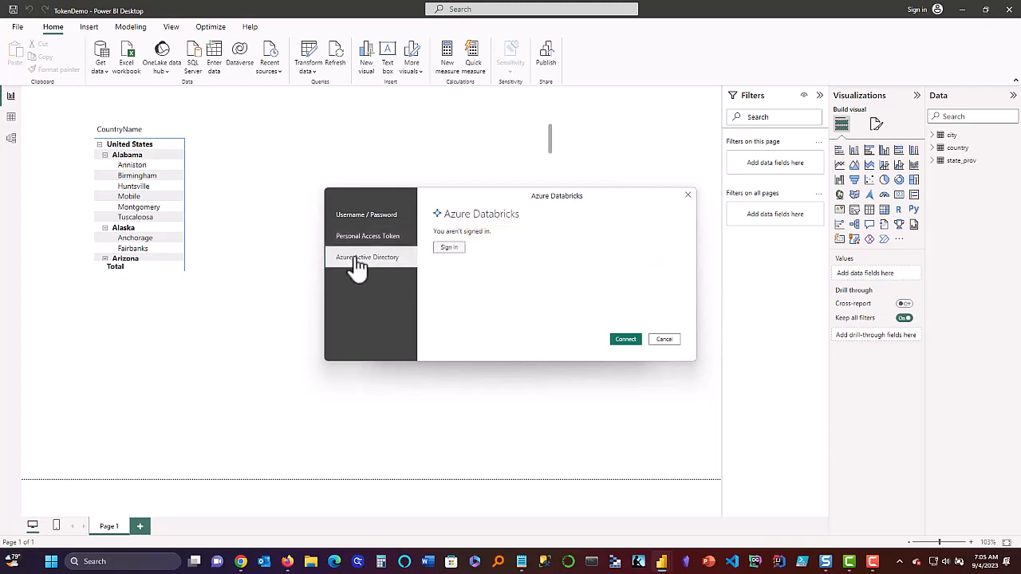
{"action": "left_click", "coordinate": [449, 249]}
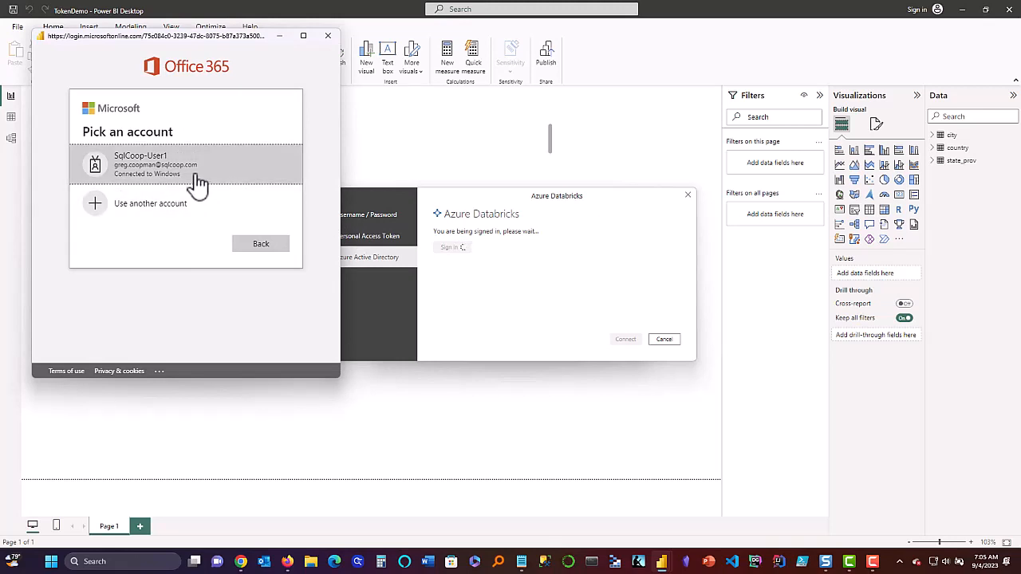
Sign in with the work account, verifying with a code received by text message.
{"action": "left_click", "coordinate": [189, 181]}
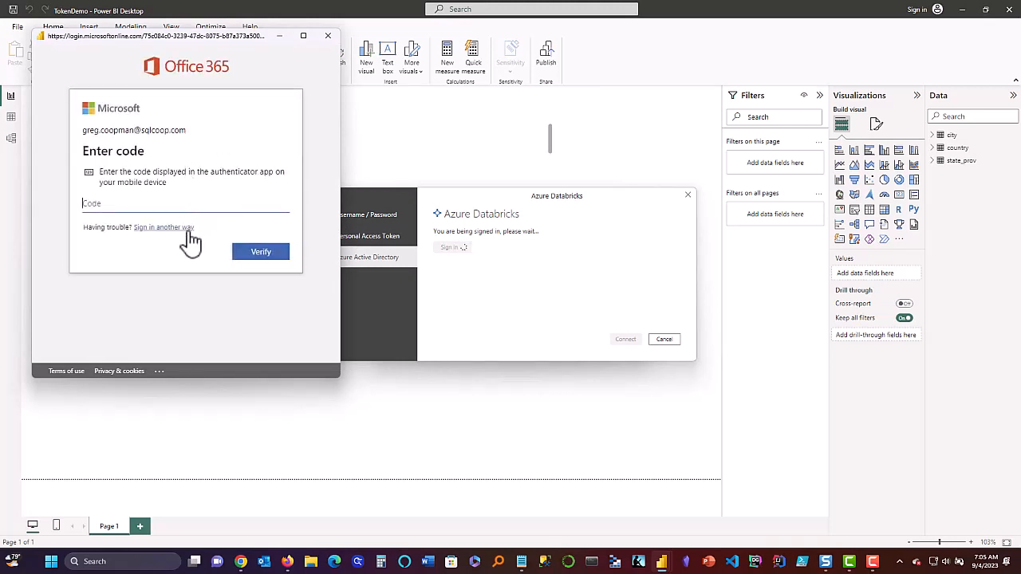
{"action": "left_click", "coordinate": [177, 231]}
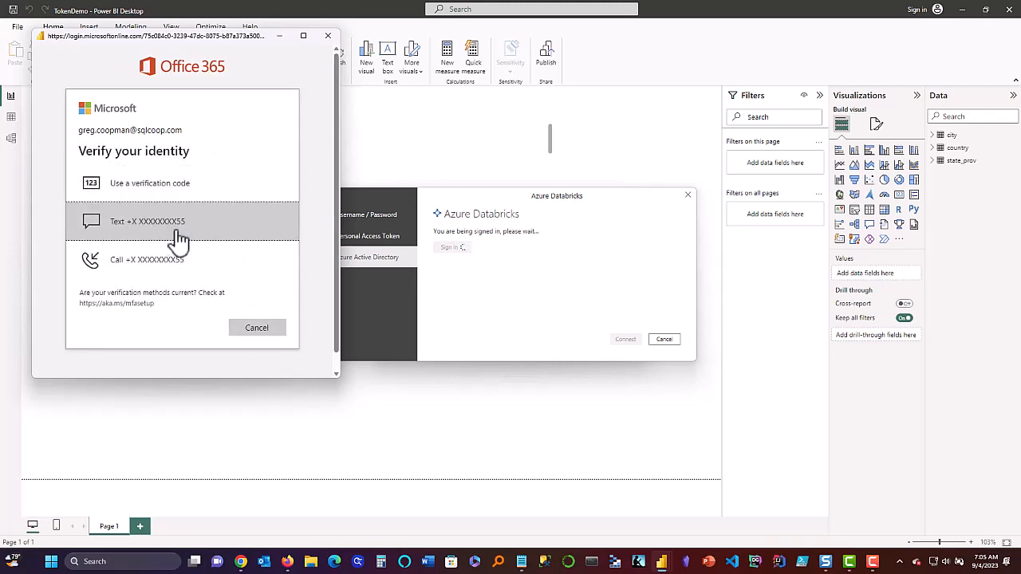
{"action": "left_click", "coordinate": [176, 232]}
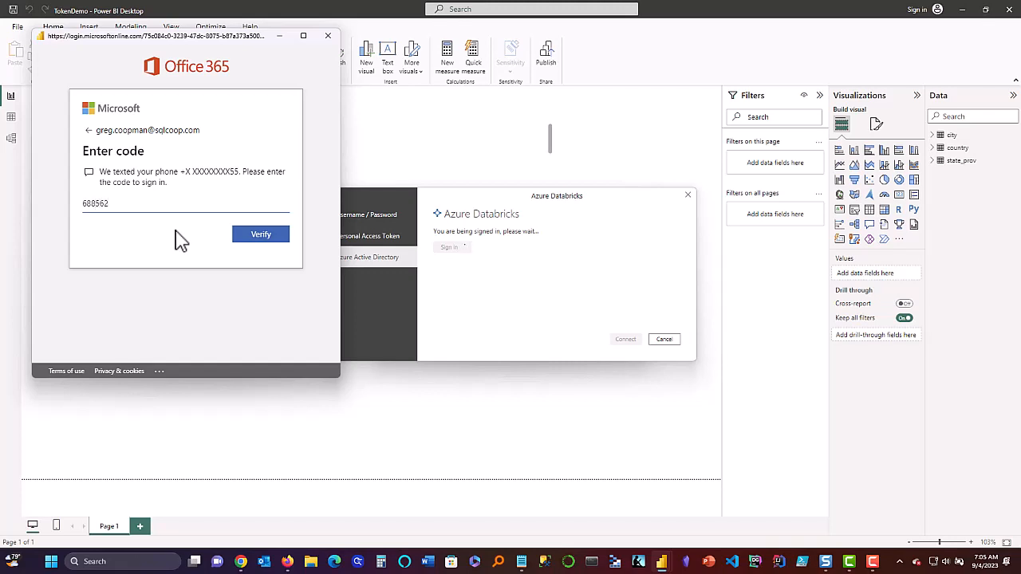
{"action": "left_click", "coordinate": [246, 243]}
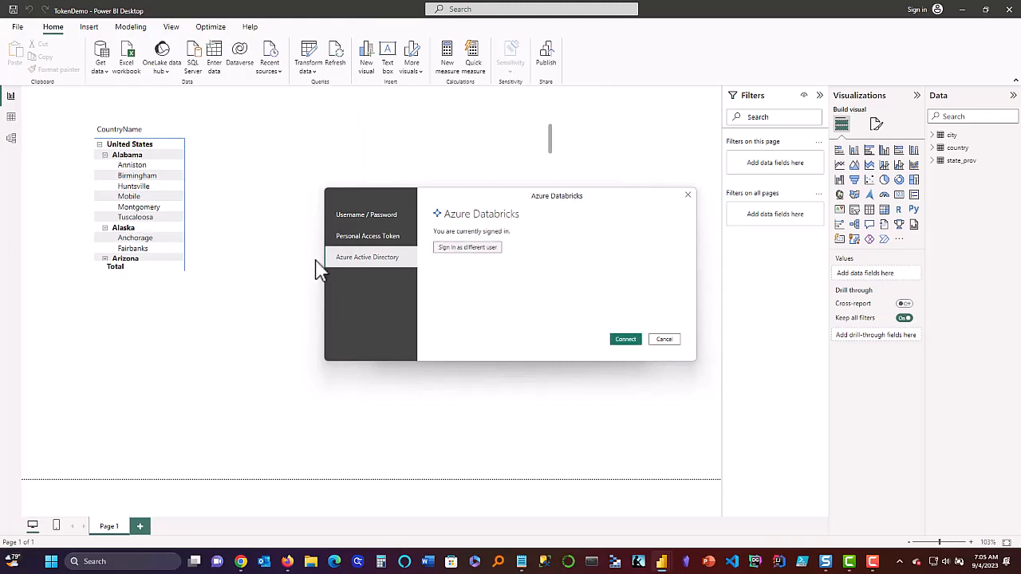
Connect as the signed-in user, review the missing-warehouse refresh errors, and dismiss them.
{"action": "left_click", "coordinate": [626, 342]}
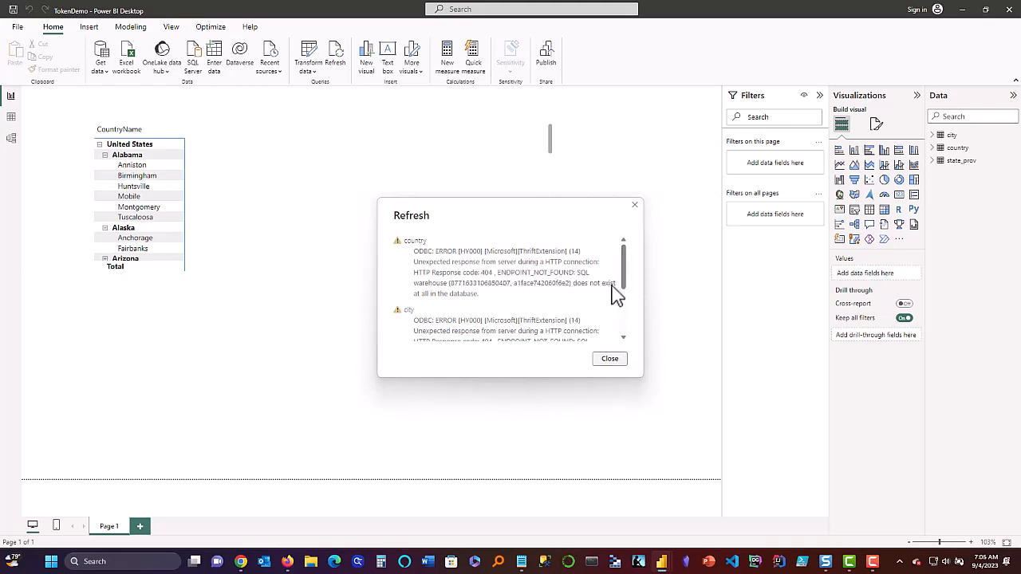
{"action": "left_click_drag", "start_coordinate": [627, 291], "coordinate": [624, 335]}
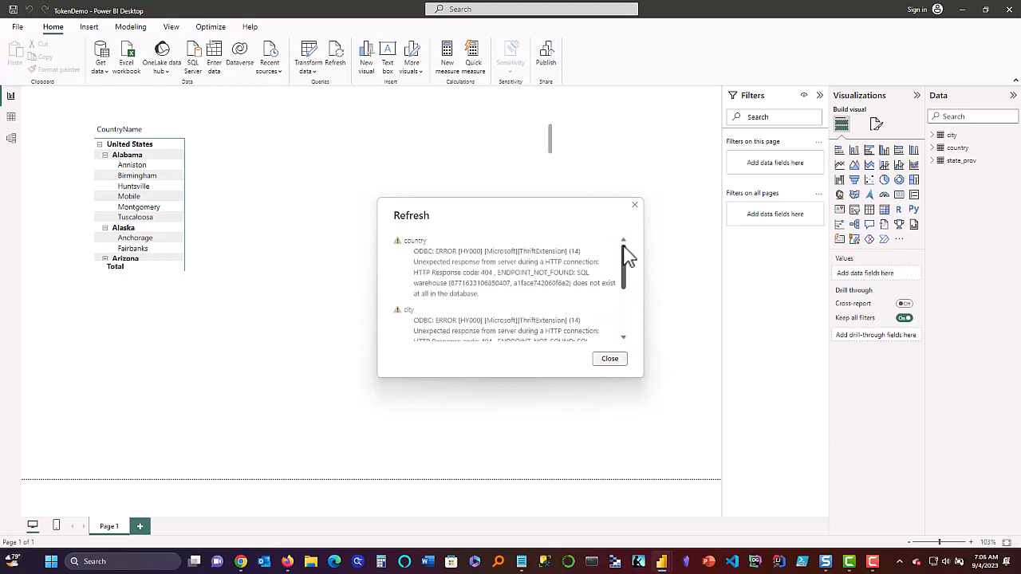
{"action": "left_click", "coordinate": [604, 360]}
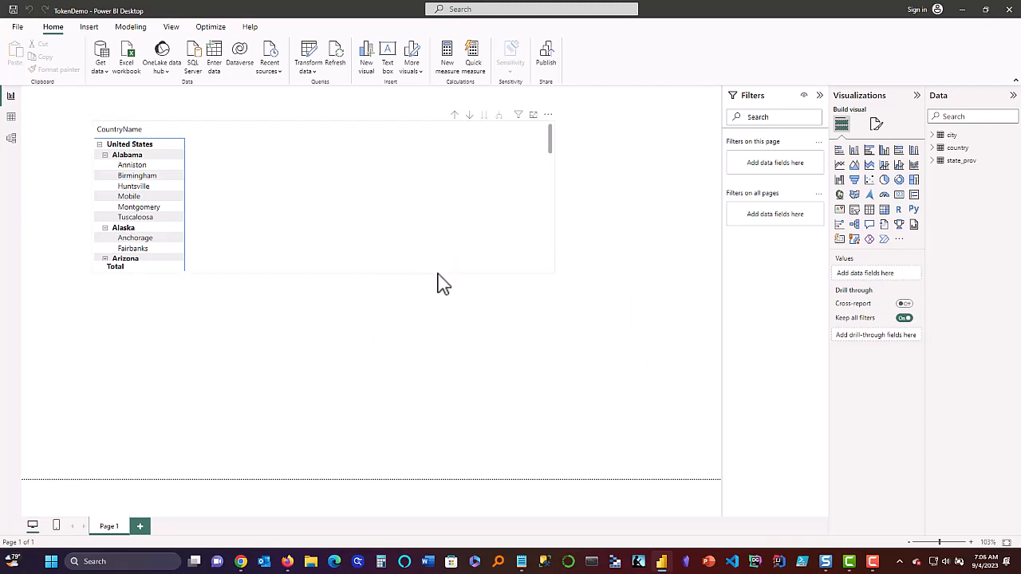
{"action": "left_click", "coordinate": [443, 285]}
{"action": "left_click", "coordinate": [353, 337]}
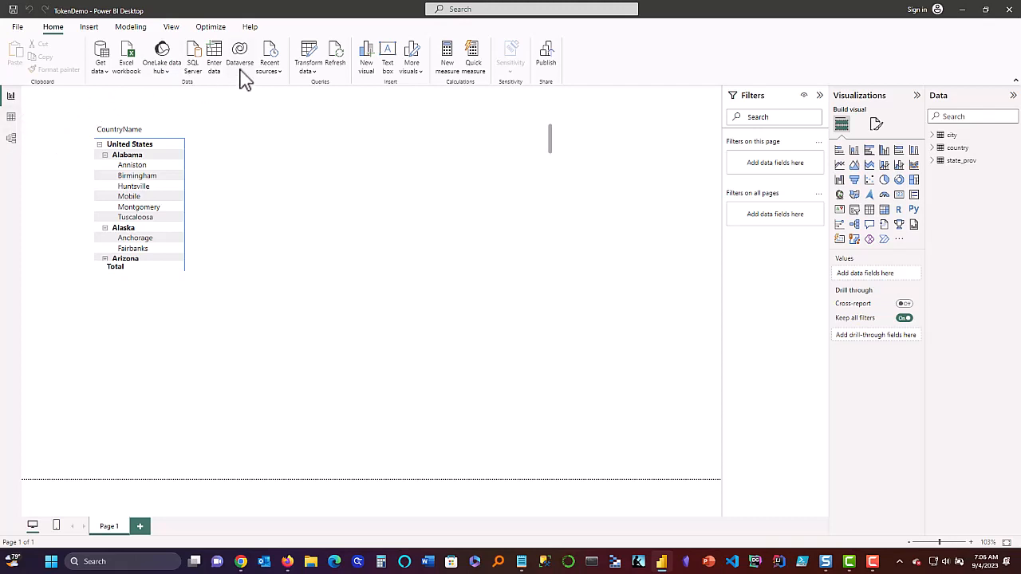
{"action": "left_click", "coordinate": [317, 80]}
{"action": "left_click", "coordinate": [319, 107]}
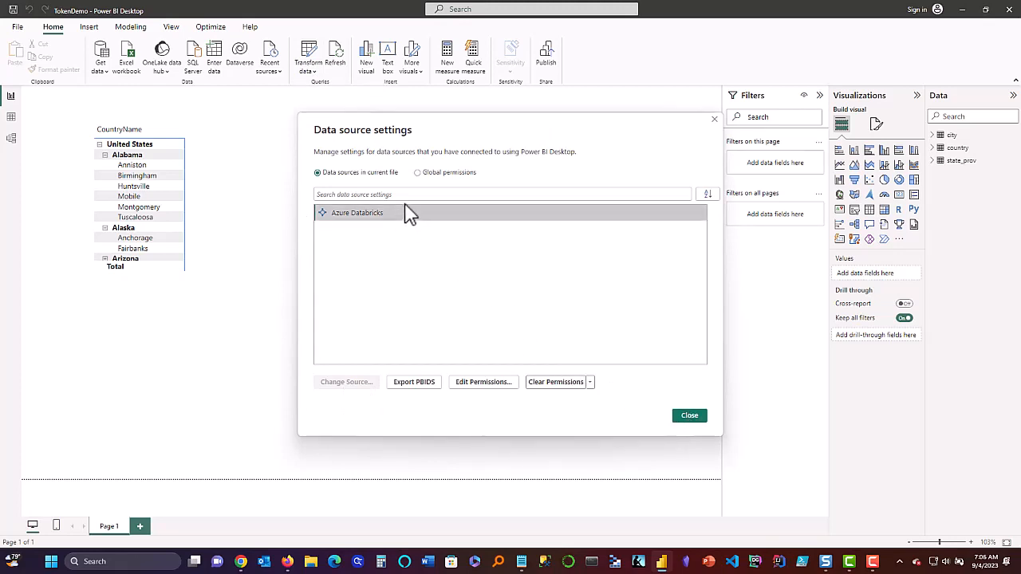
{"action": "left_click", "coordinate": [420, 173]}
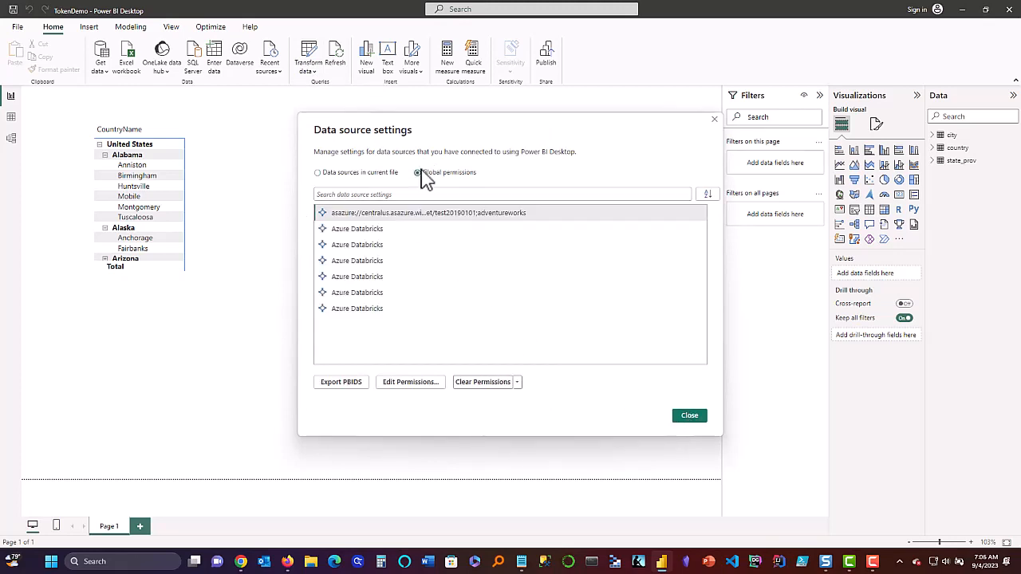
{"action": "left_click", "coordinate": [361, 174]}
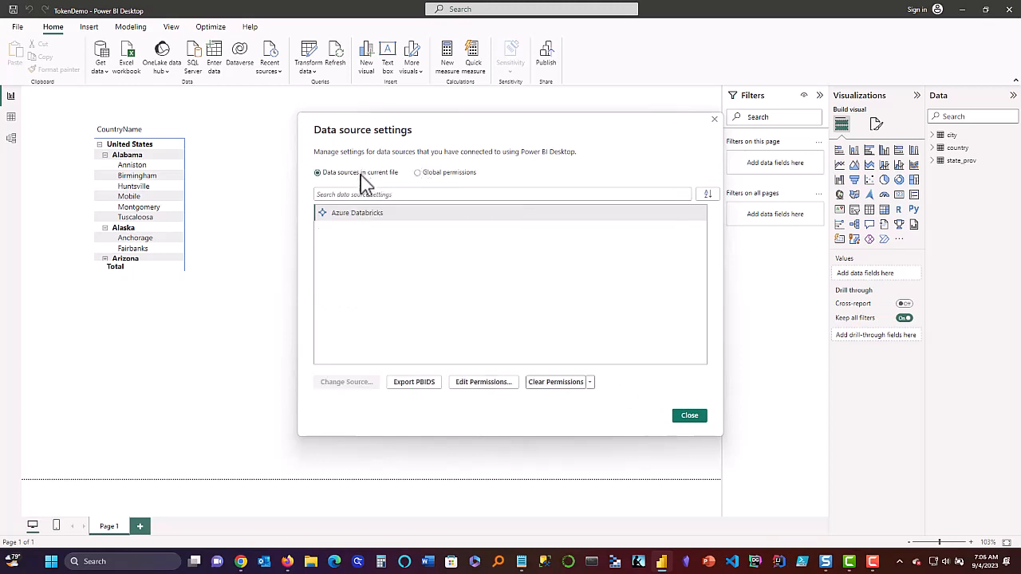
{"action": "left_click", "coordinate": [687, 417]}
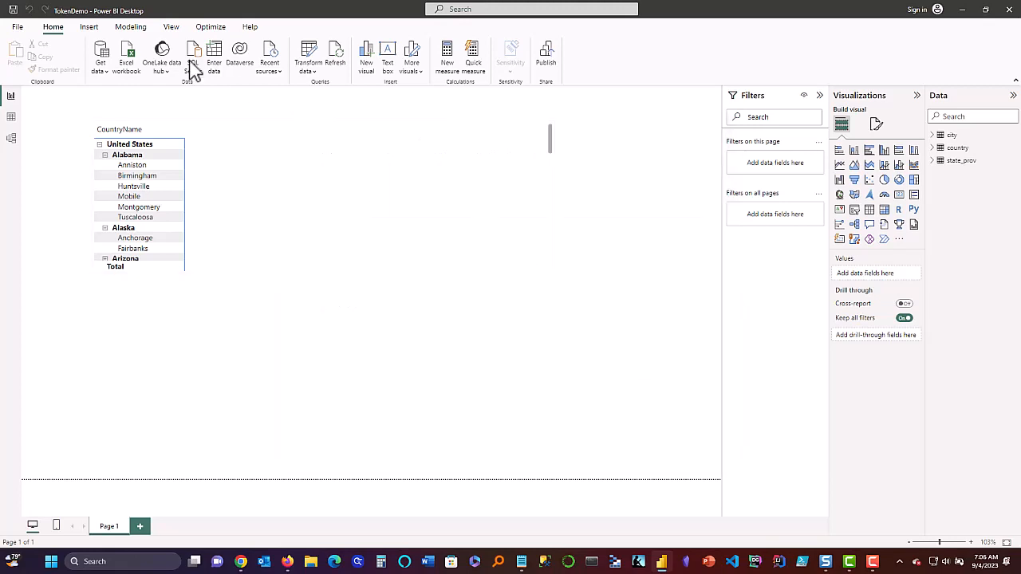
{"action": "left_click", "coordinate": [17, 26]}
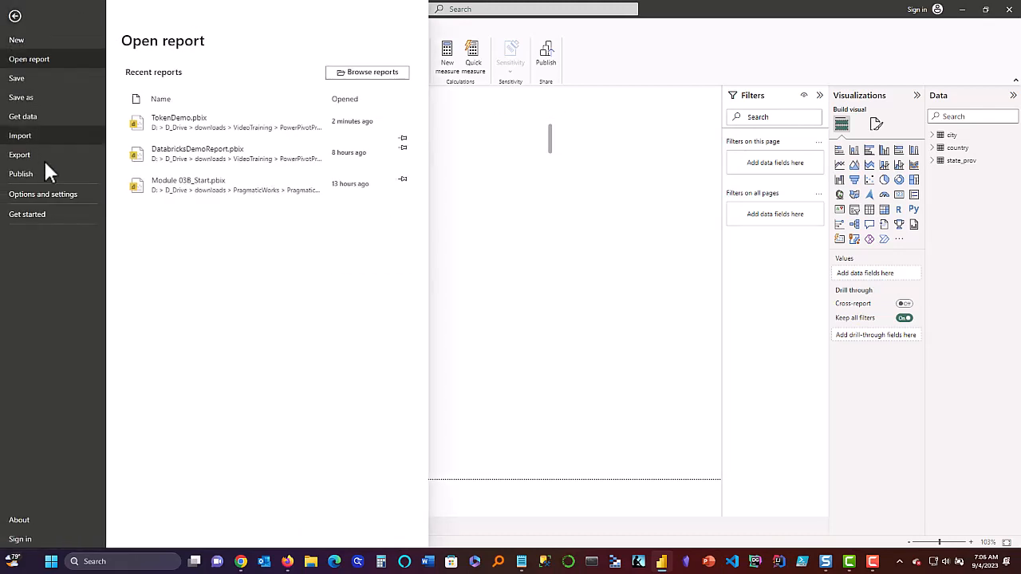
{"action": "left_click", "coordinate": [49, 194]}
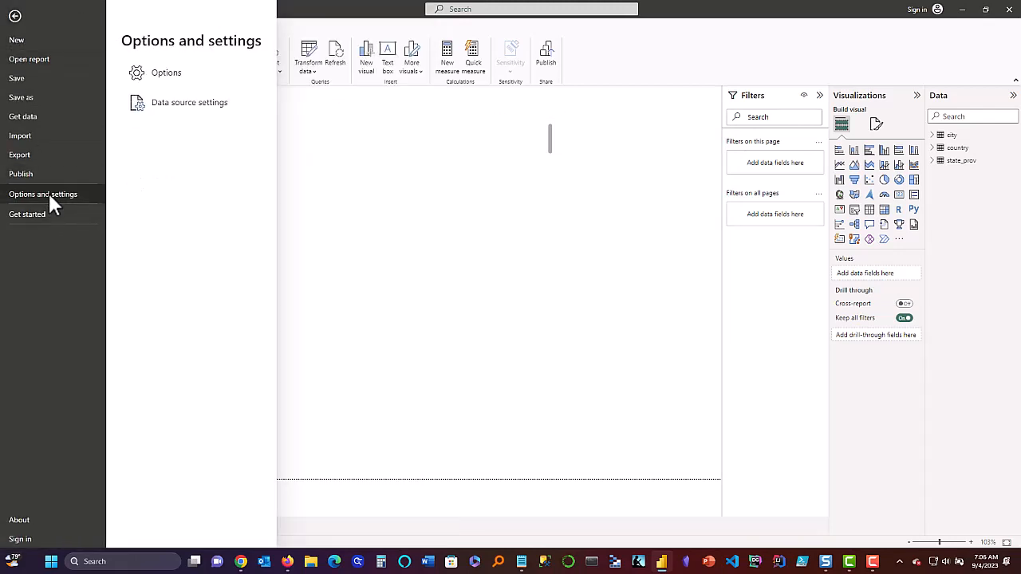
{"action": "left_click", "coordinate": [171, 106]}
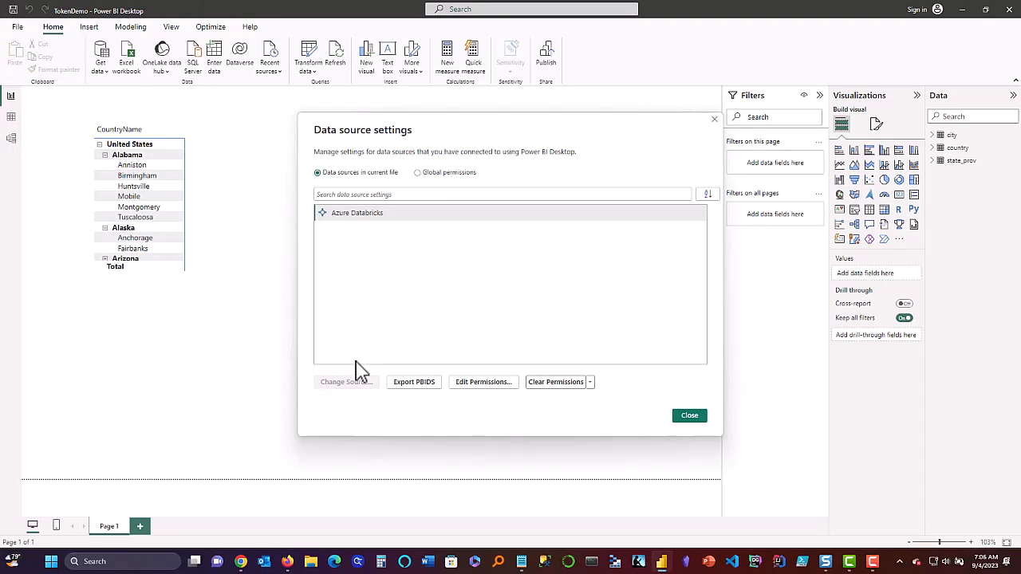
{"action": "left_click", "coordinate": [689, 415]}
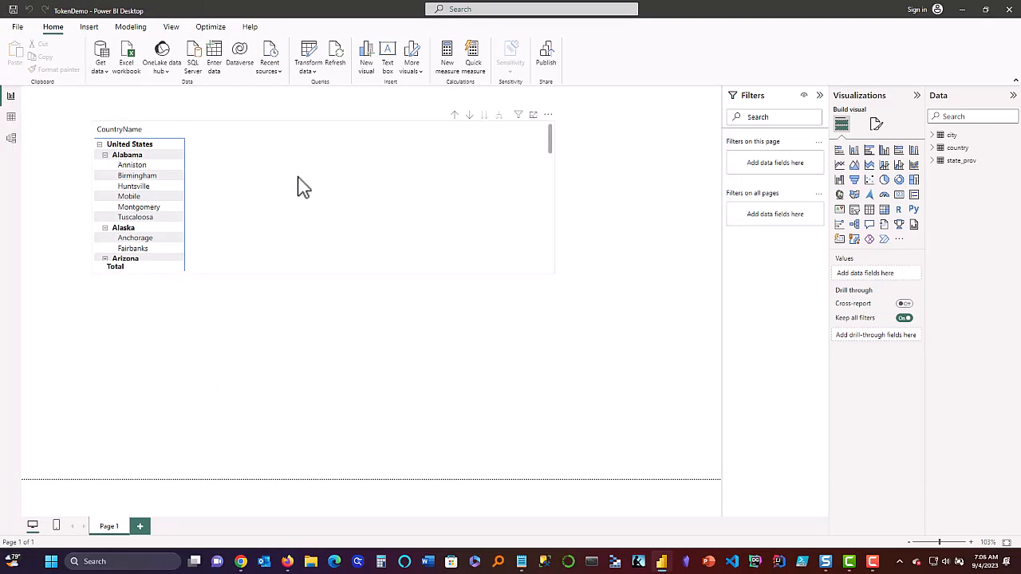
{"action": "left_click", "coordinate": [313, 70]}
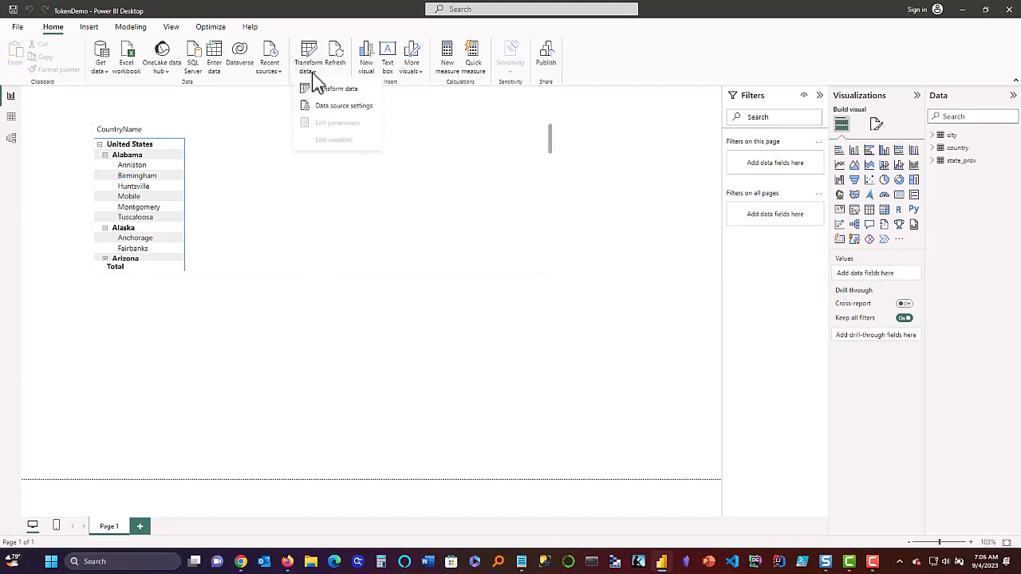
In the Power Query Editor, view the country query's M code with its old warehouse path.
{"action": "left_click", "coordinate": [319, 57]}
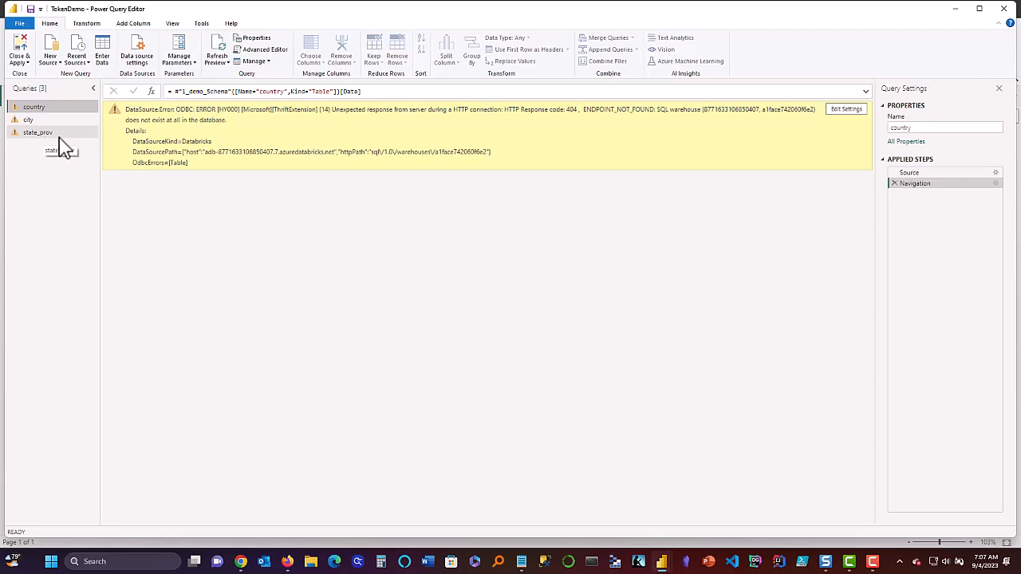
{"action": "left_click", "coordinate": [263, 56]}
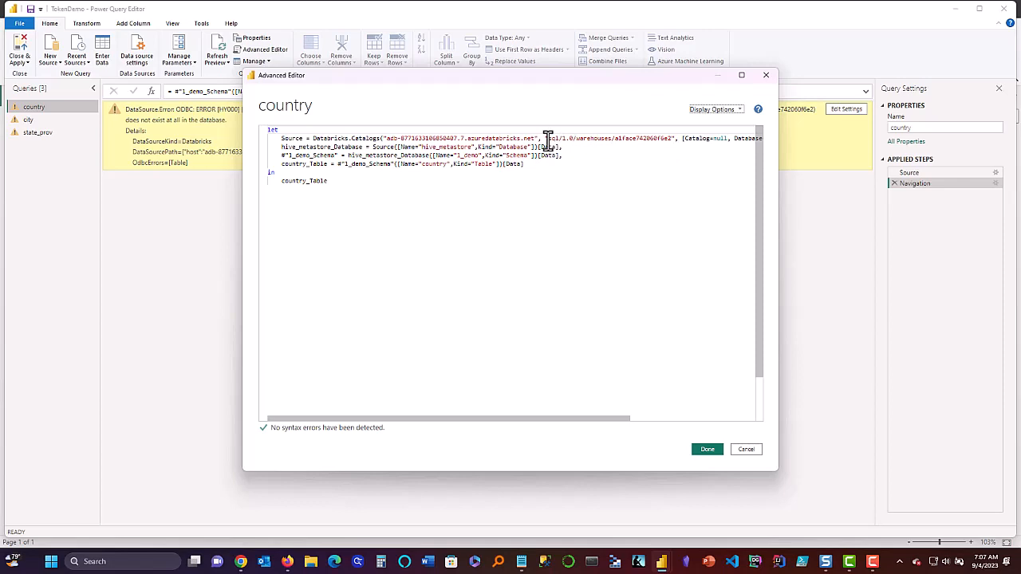
{"action": "left_click_drag", "start_coordinate": [548, 137], "coordinate": [671, 139]}
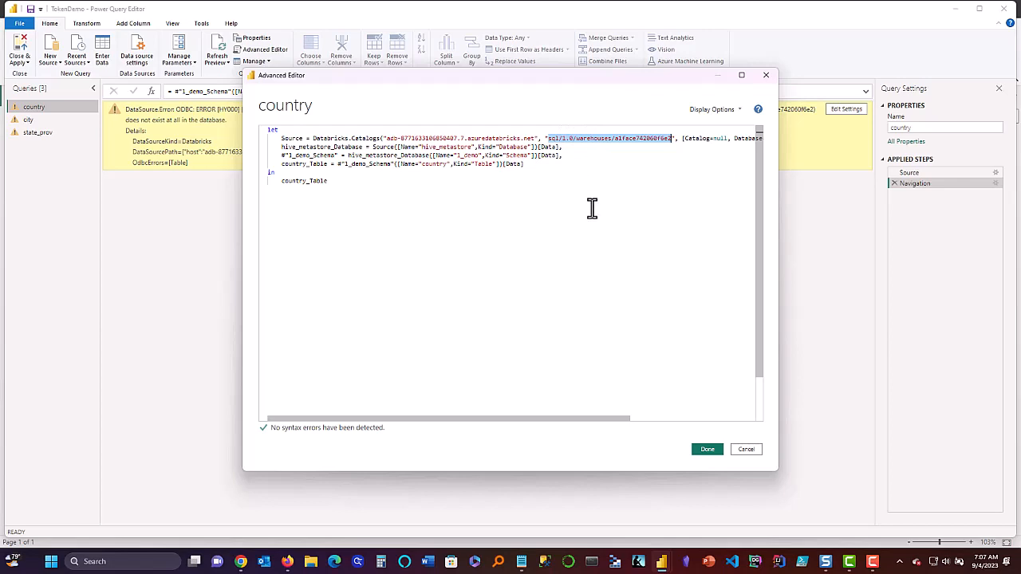
{"action": "left_click", "coordinate": [744, 452]}
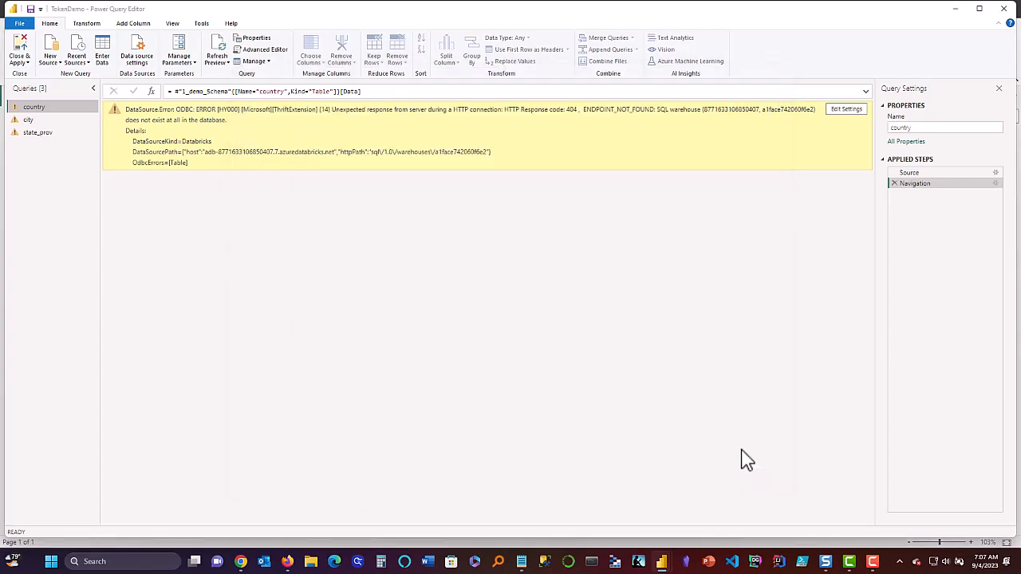
Inspect the country query's Source step Databricks connection settings without changing them.
{"action": "left_click", "coordinate": [909, 174]}
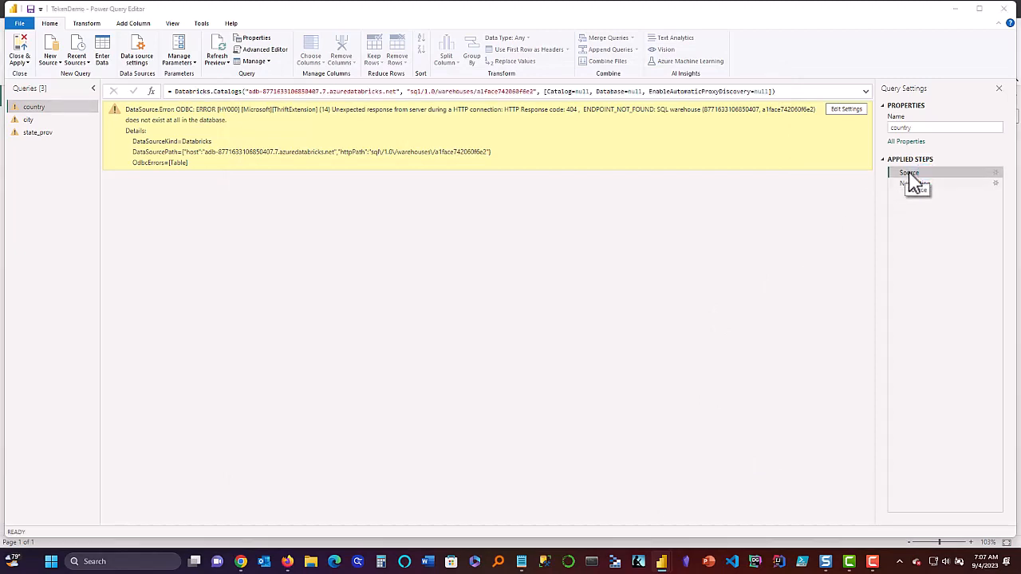
{"action": "double_click", "coordinate": [913, 181]}
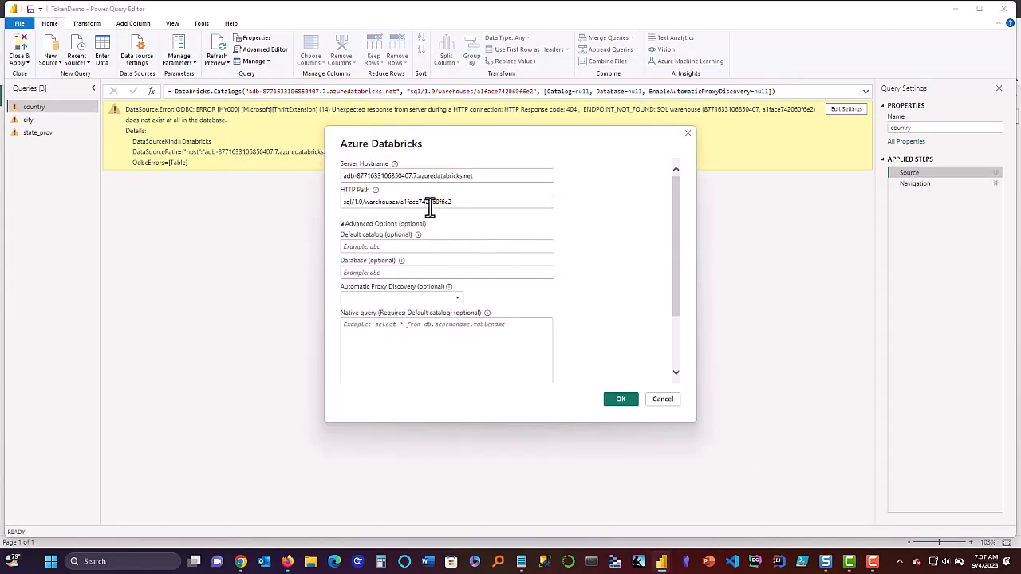
{"action": "left_click", "coordinate": [662, 399]}
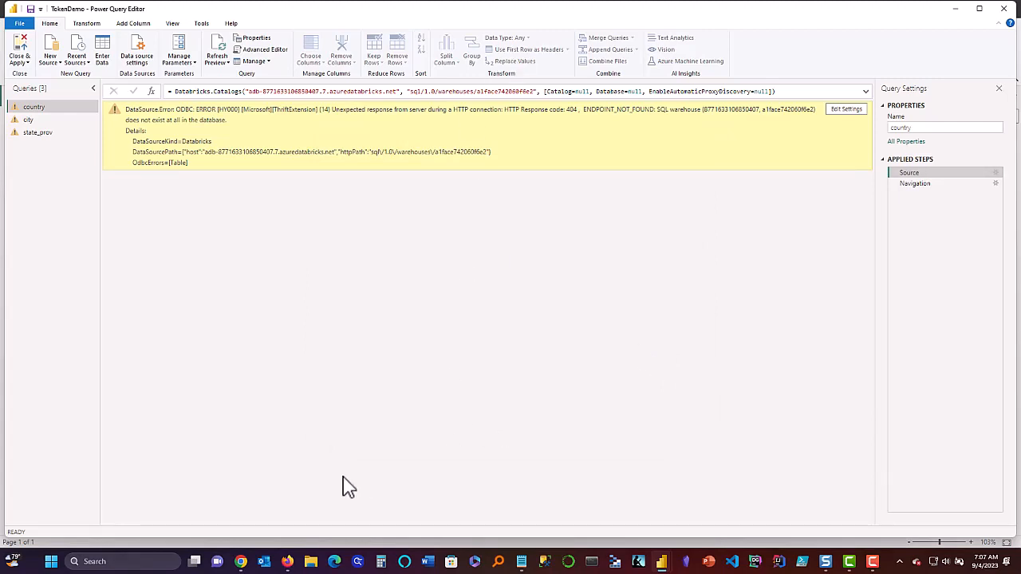
{"action": "key", "text": "alt+Tab"}
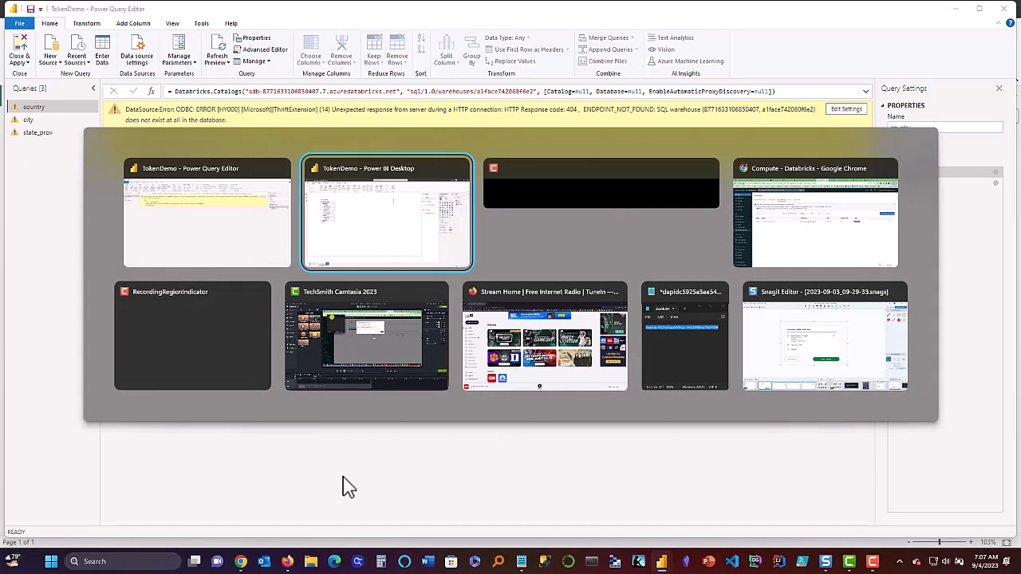
Copy the Serverless SQLEndpoint warehouse ID from its JDBC URL in Databricks, then return to Power BI.
{"action": "key", "text": "alt+Tab"}
{"action": "key", "text": "alt+Tab"}
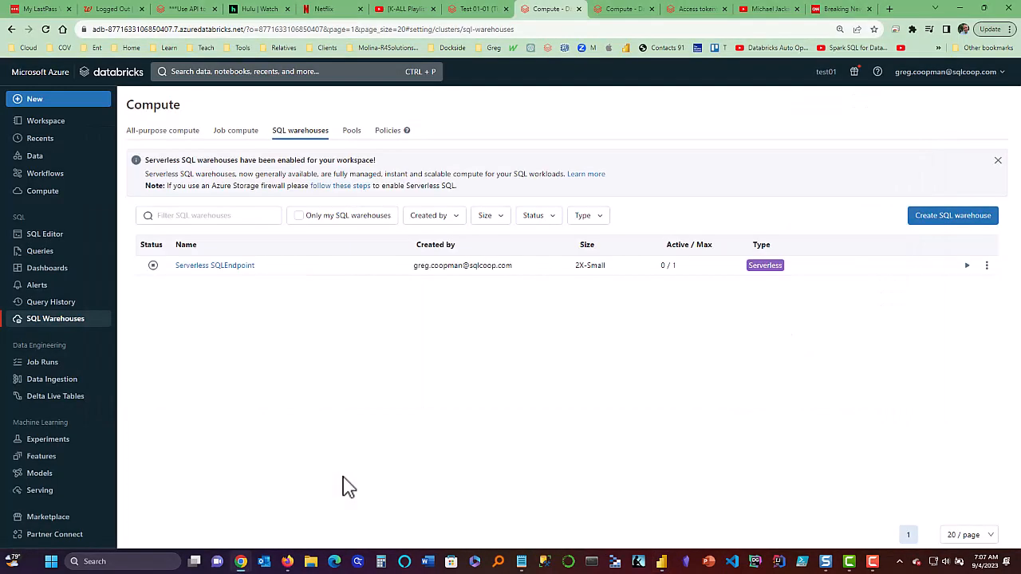
{"action": "left_click", "coordinate": [218, 269]}
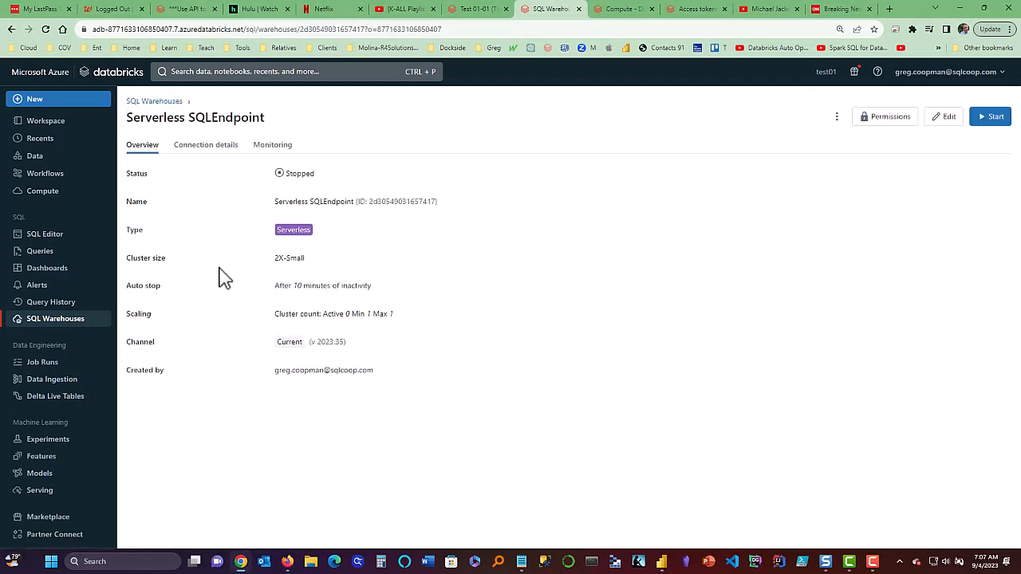
{"action": "left_click", "coordinate": [221, 148]}
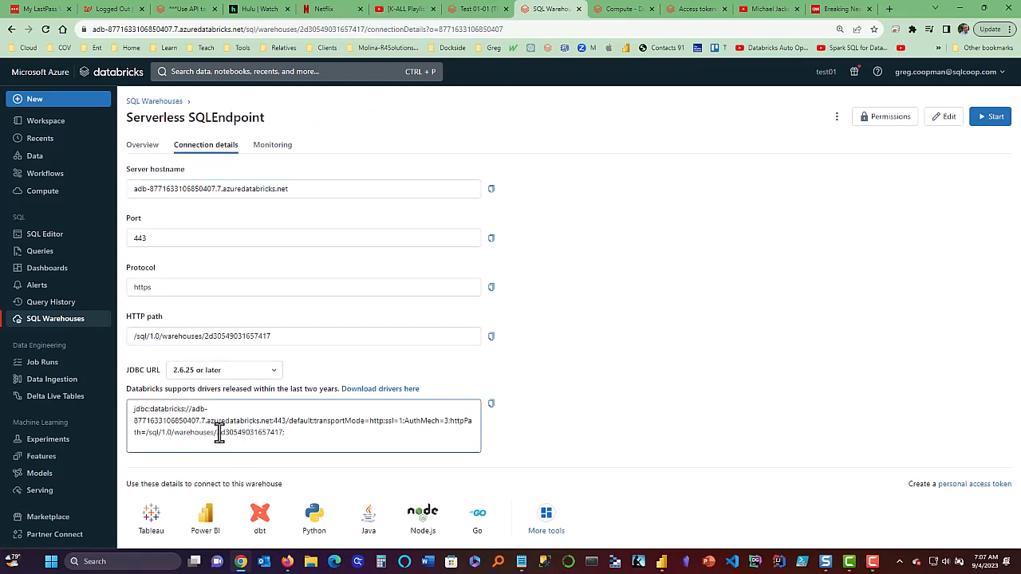
{"action": "left_click_drag", "start_coordinate": [215, 432], "coordinate": [284, 433]}
{"action": "key", "text": "ctrl+c"}
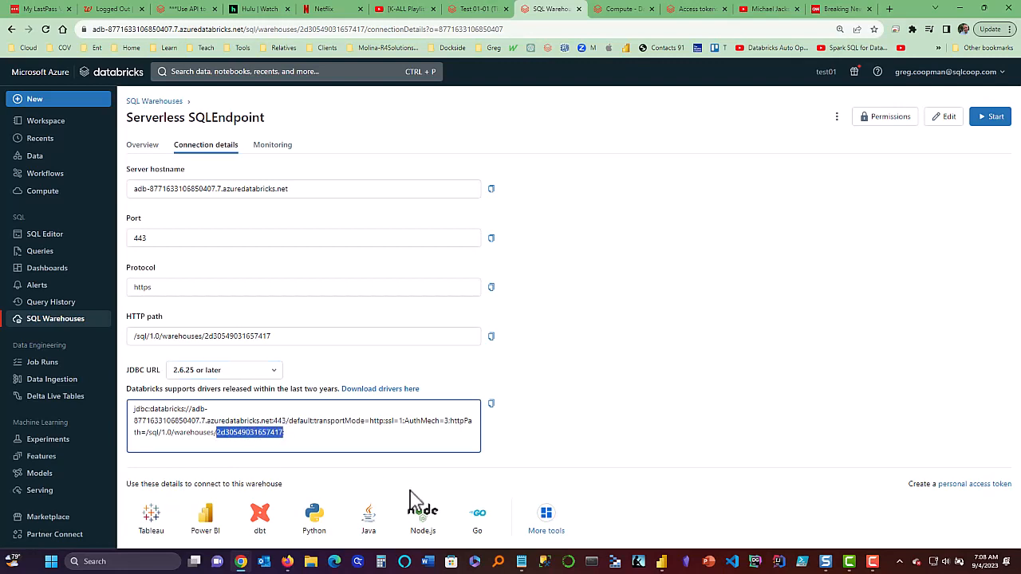
{"action": "key", "text": "alt+Tab"}
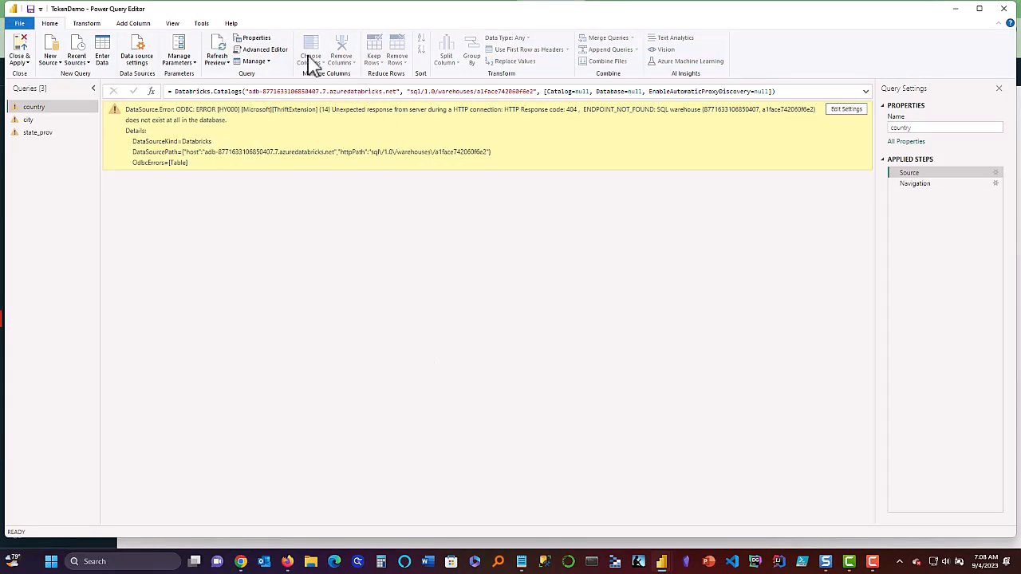
Paste the copied warehouse ID over the old one in the country query's Source line and save.
{"action": "left_click", "coordinate": [275, 50]}
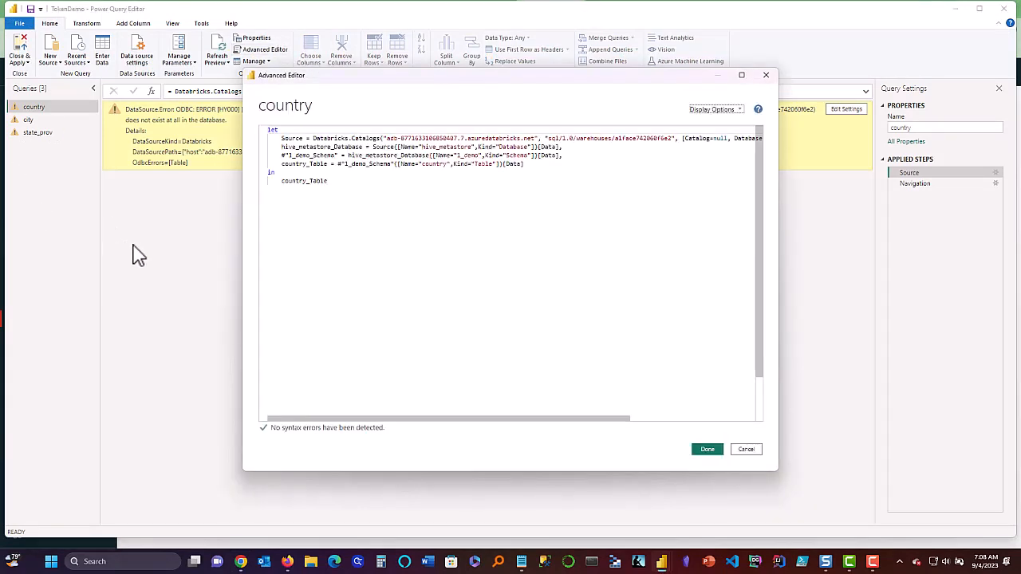
{"action": "left_click", "coordinate": [745, 449]}
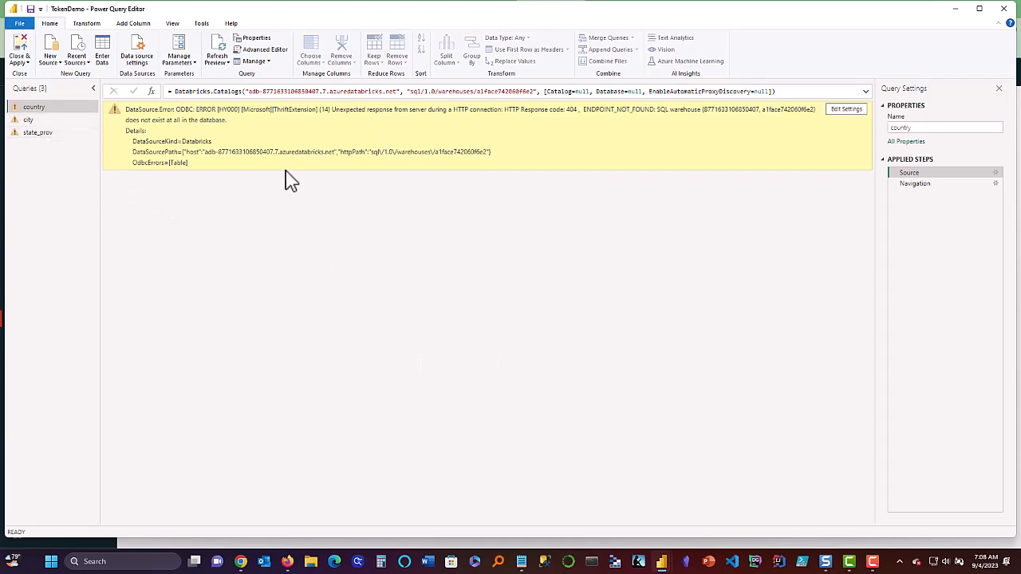
{"action": "left_click", "coordinate": [266, 50]}
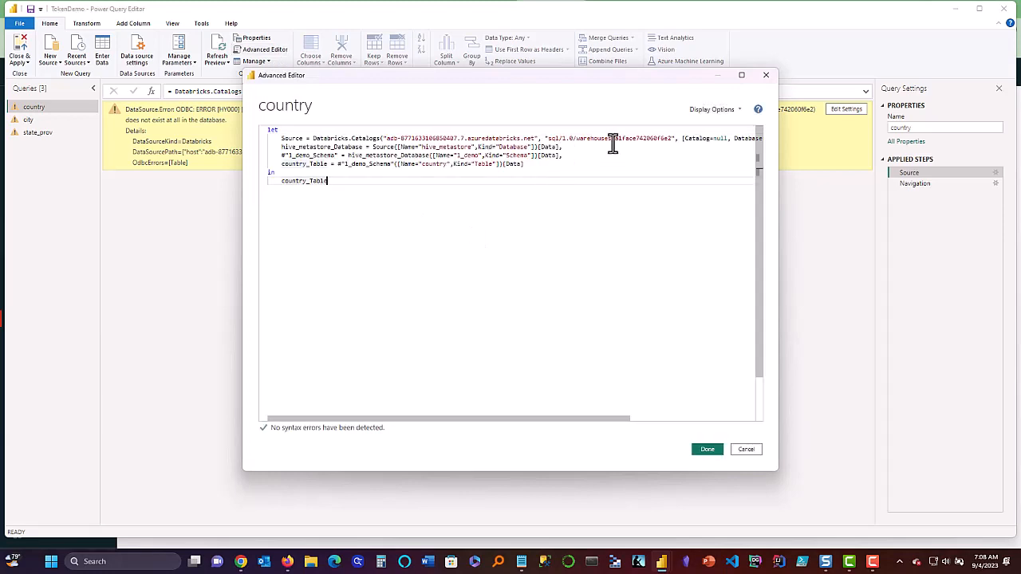
{"action": "left_click_drag", "start_coordinate": [614, 139], "coordinate": [673, 140]}
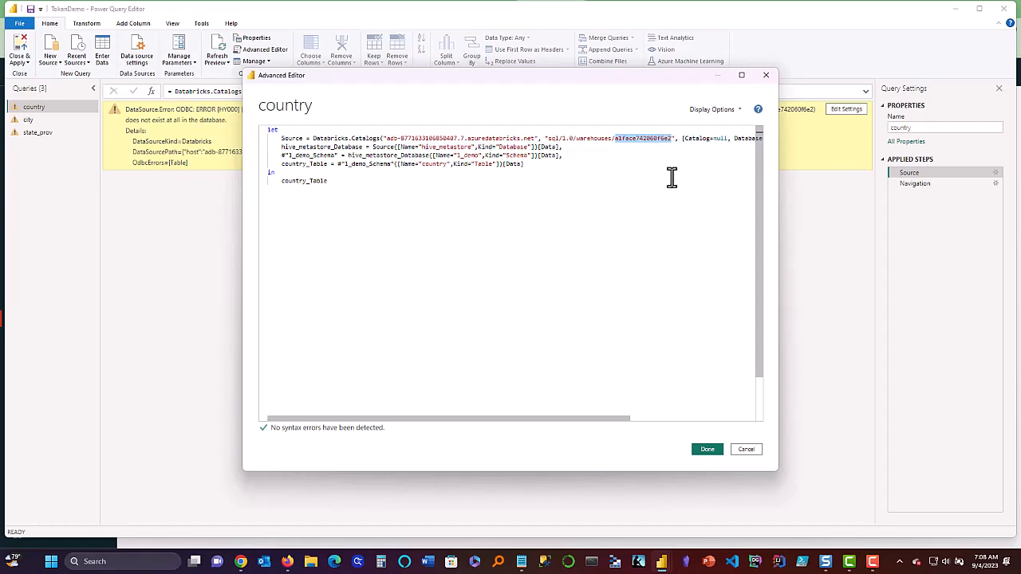
{"action": "key", "text": "ctrl+v"}
{"action": "left_click", "coordinate": [706, 449]}
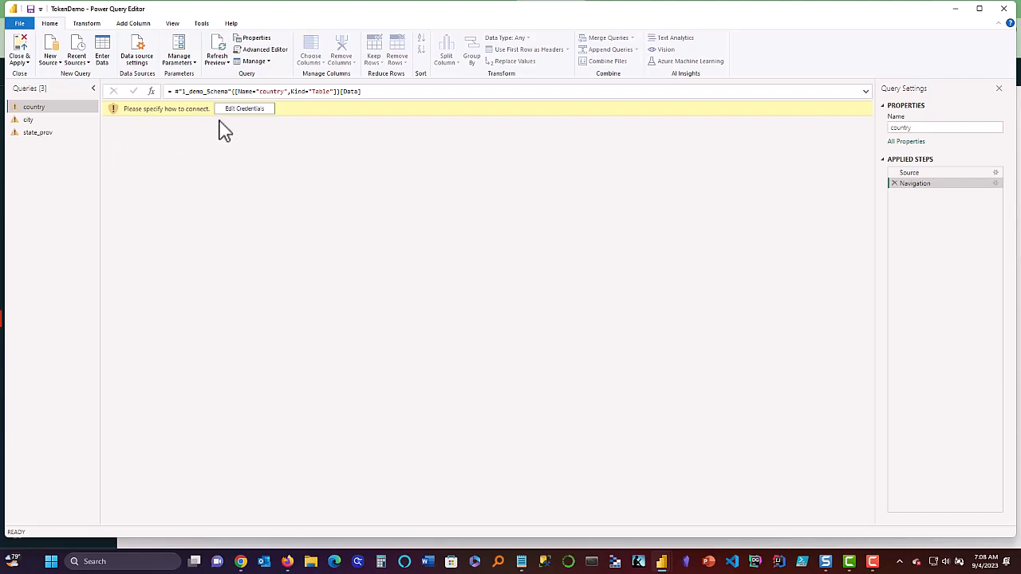
Sign in via Azure Active Directory with the work account, verifying by texted code, and connect.
{"action": "left_click", "coordinate": [246, 109]}
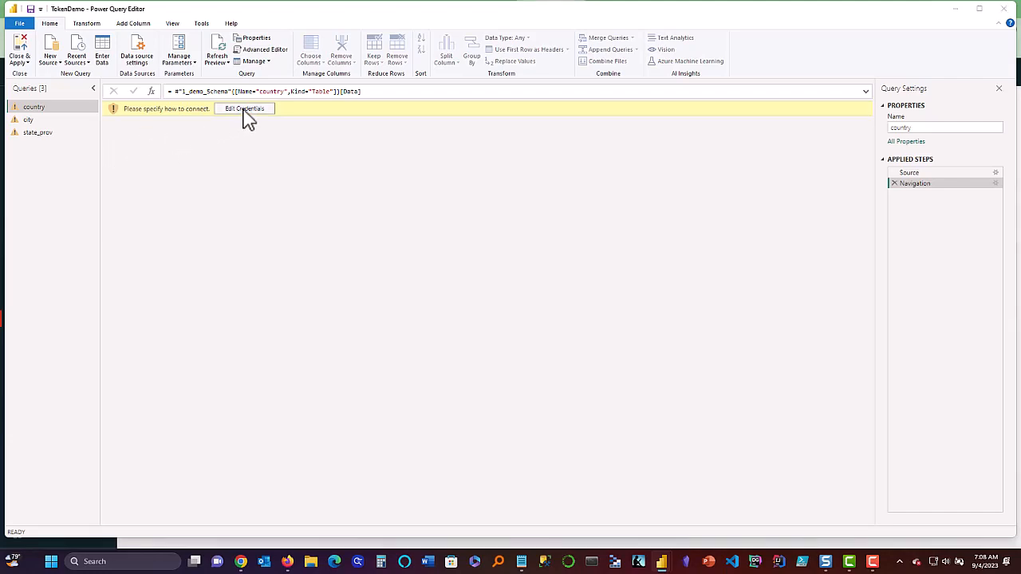
{"action": "left_click", "coordinate": [358, 271]}
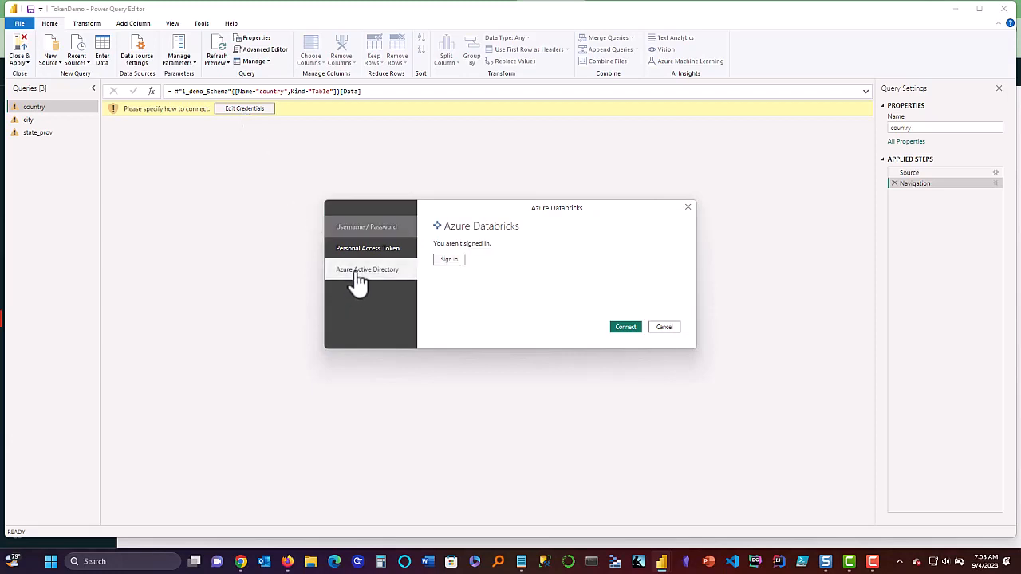
{"action": "left_click", "coordinate": [444, 261]}
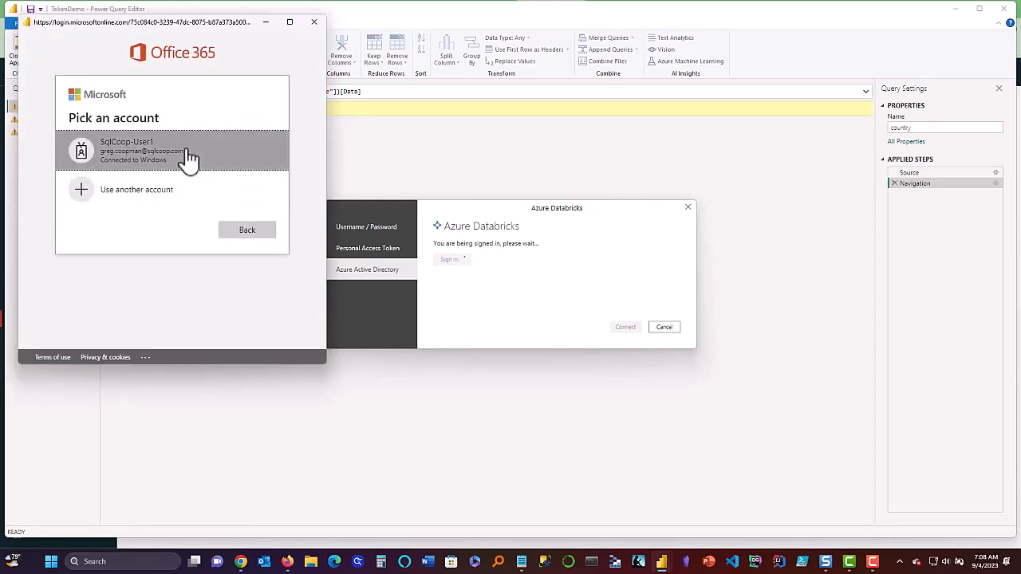
{"action": "left_click", "coordinate": [189, 159]}
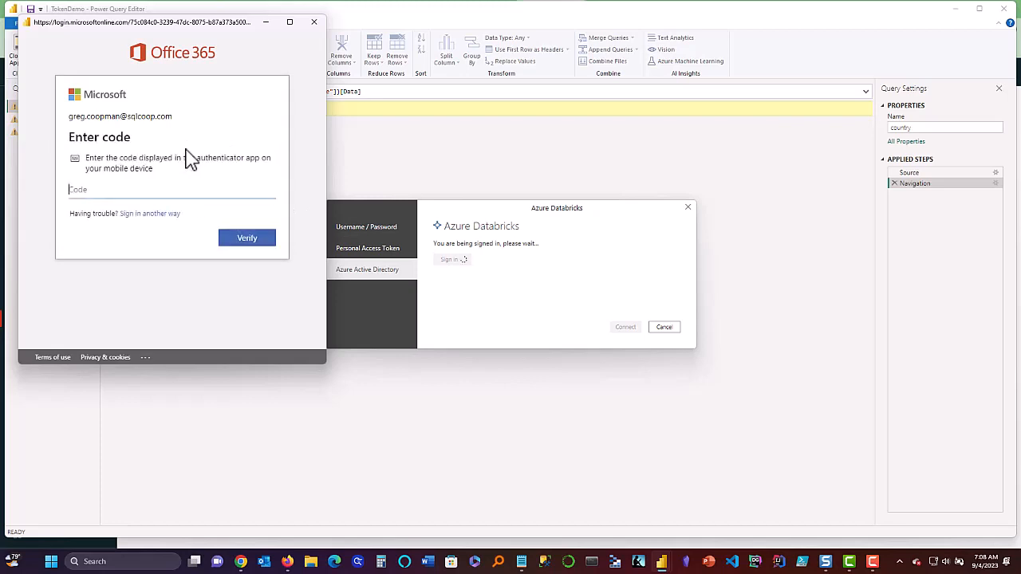
{"action": "left_click", "coordinate": [165, 214]}
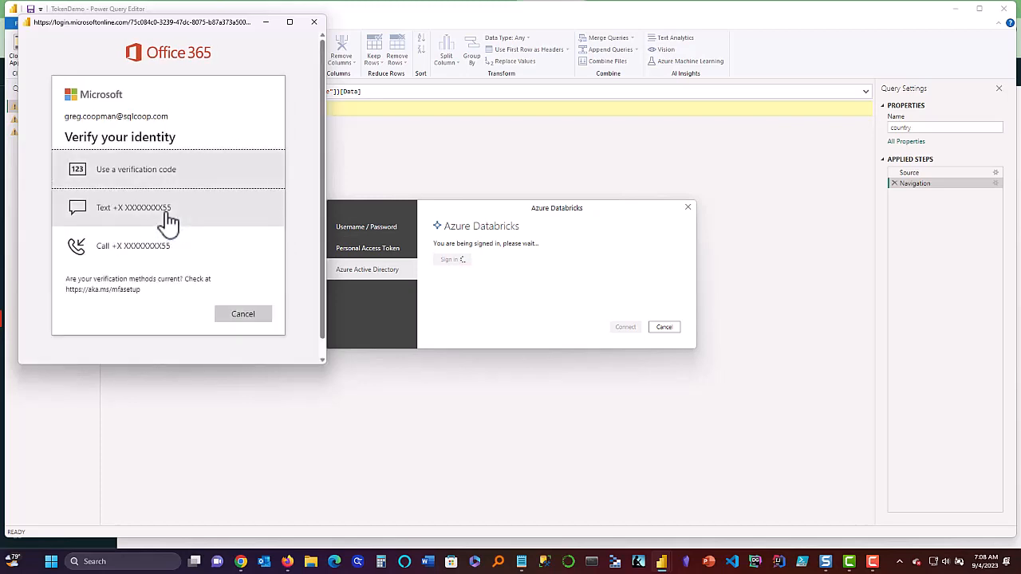
{"action": "left_click", "coordinate": [168, 222]}
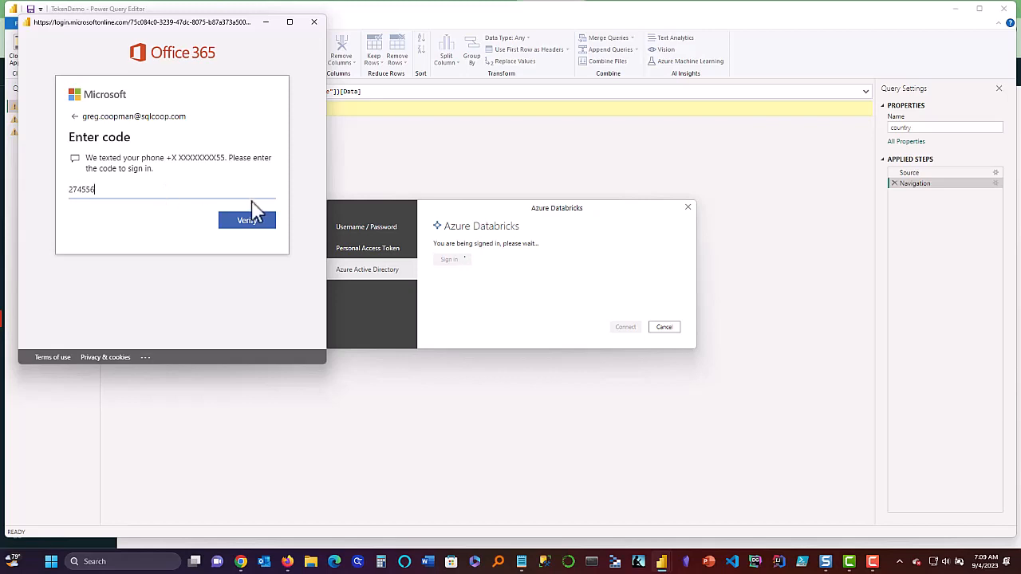
{"action": "left_click", "coordinate": [254, 227]}
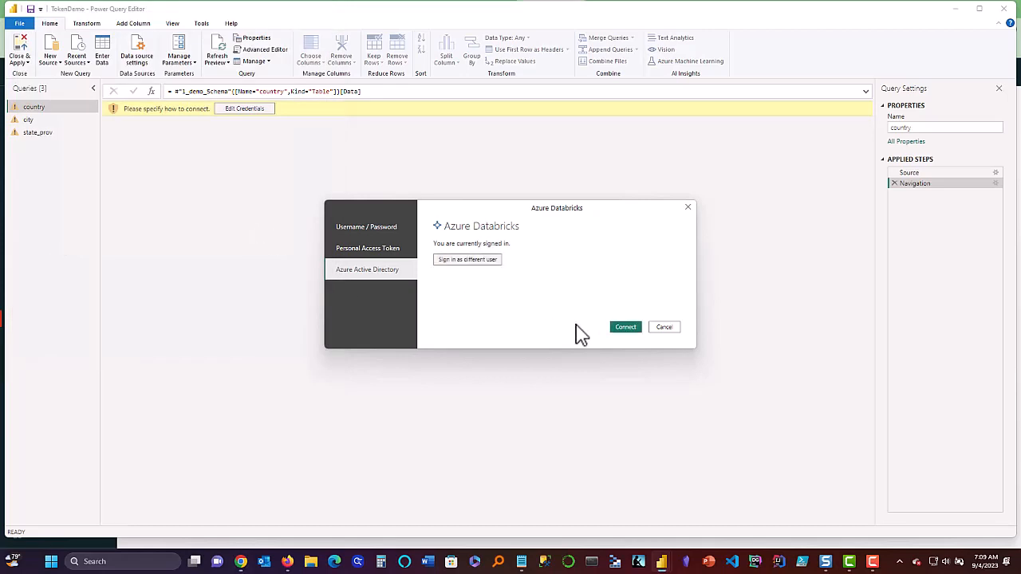
{"action": "left_click", "coordinate": [623, 327]}
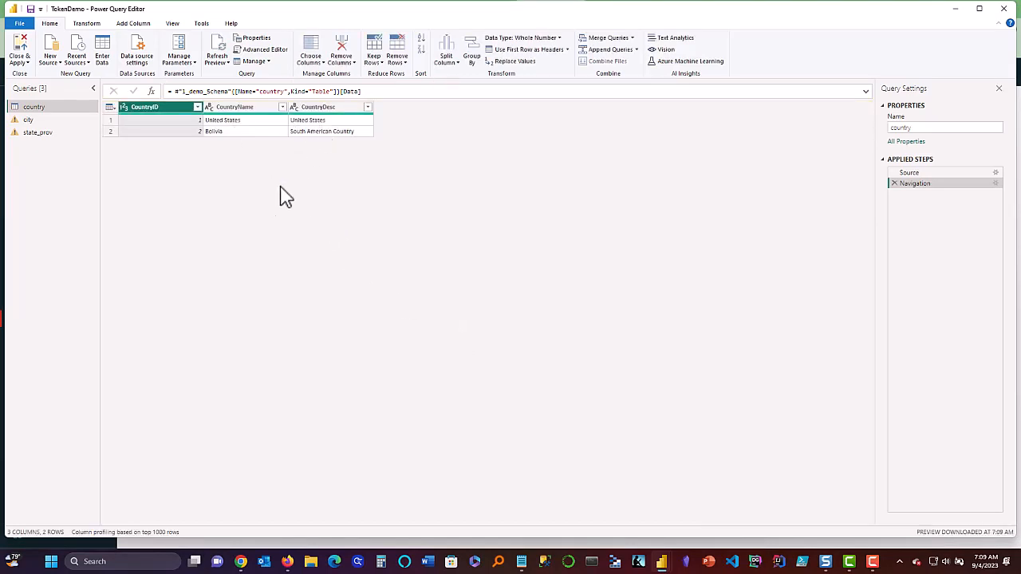
Replace the old warehouse ID in the city query's Source with the copied new one.
{"action": "left_click", "coordinate": [29, 120]}
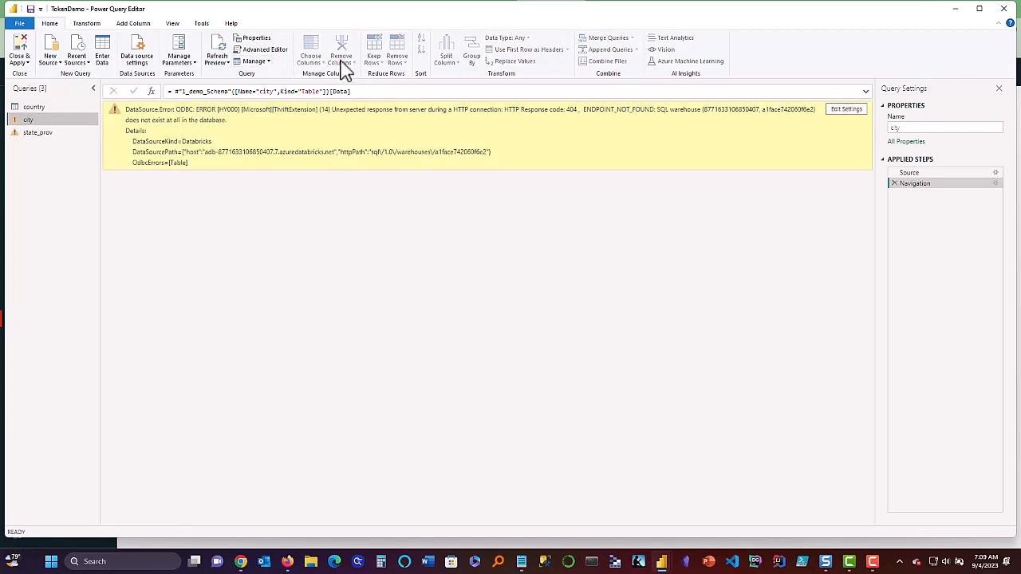
{"action": "left_click", "coordinate": [263, 49]}
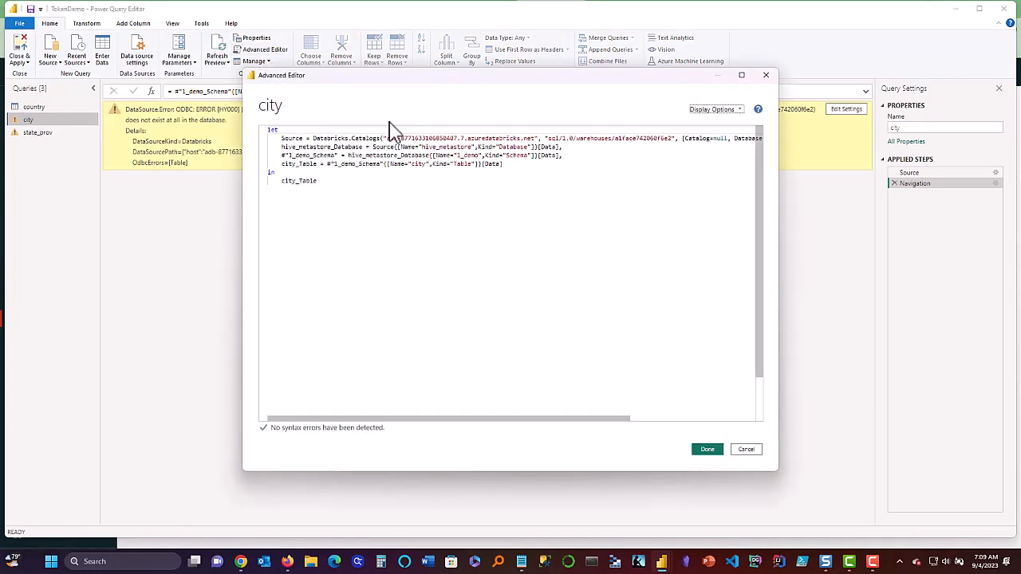
{"action": "left_click", "coordinate": [612, 140]}
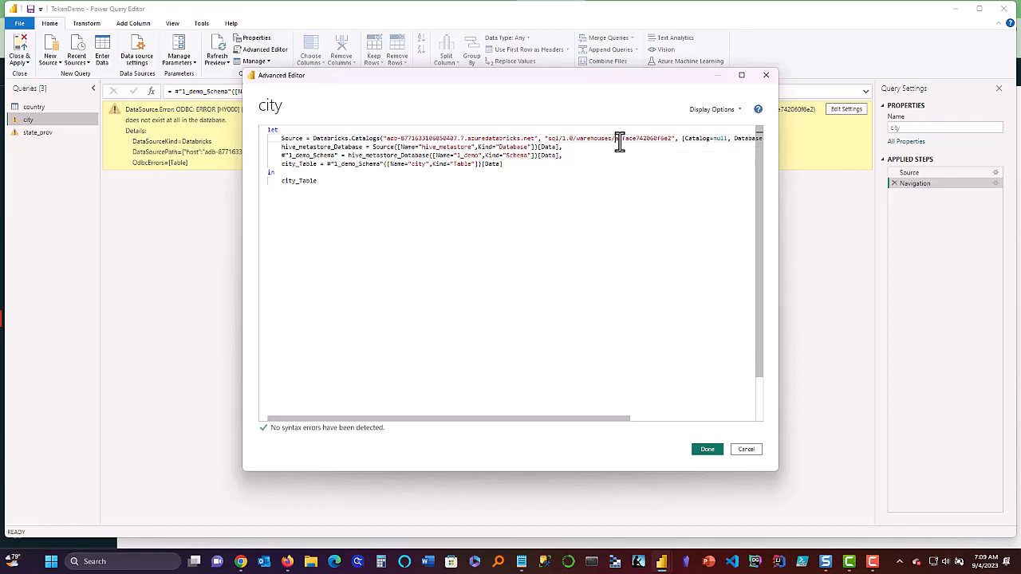
{"action": "left_click_drag", "start_coordinate": [619, 140], "coordinate": [668, 140]}
{"action": "key", "text": "ctrl+v"}
{"action": "left_click", "coordinate": [699, 452]}
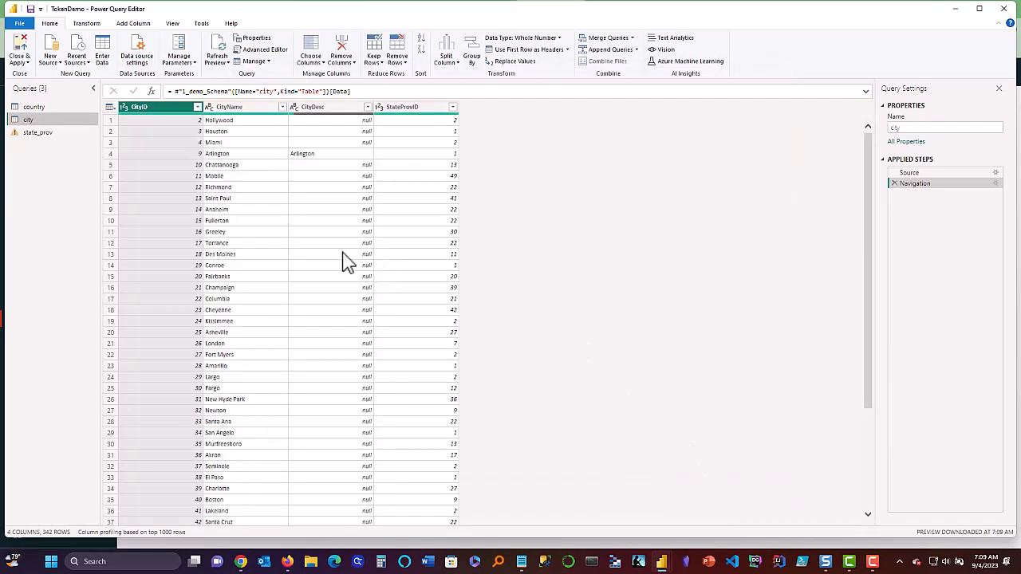
Replace state_prov's old warehouse ID a1face742060f6e2 with the new warehouse ID and save.
{"action": "left_click", "coordinate": [33, 134]}
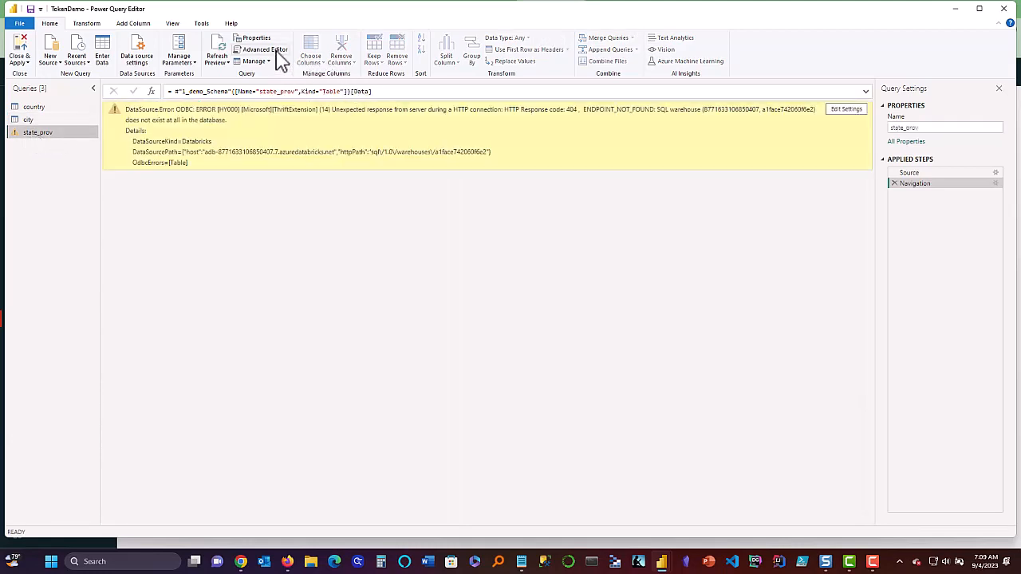
{"action": "left_click", "coordinate": [267, 50]}
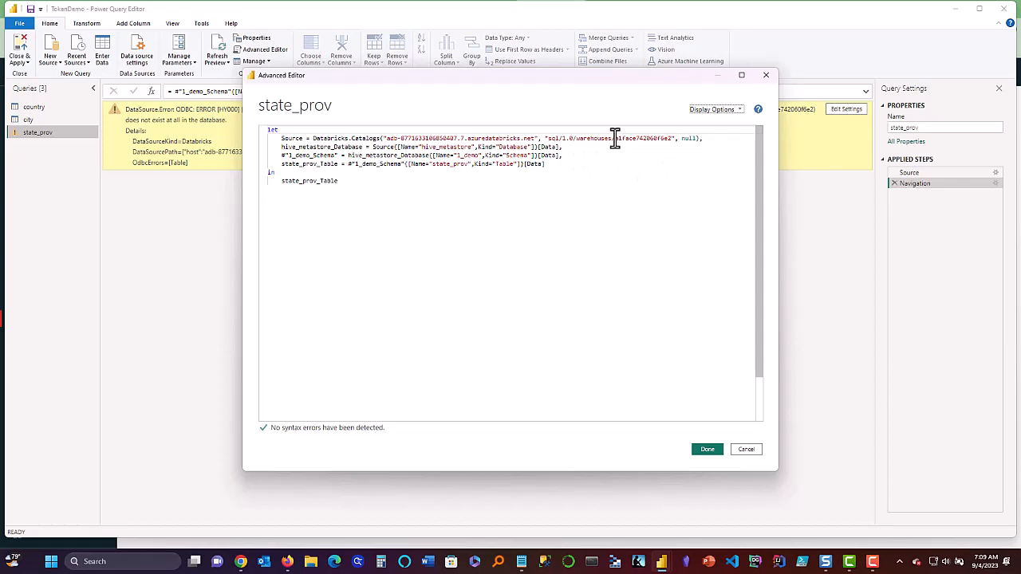
{"action": "left_click_drag", "start_coordinate": [615, 138], "coordinate": [672, 141]}
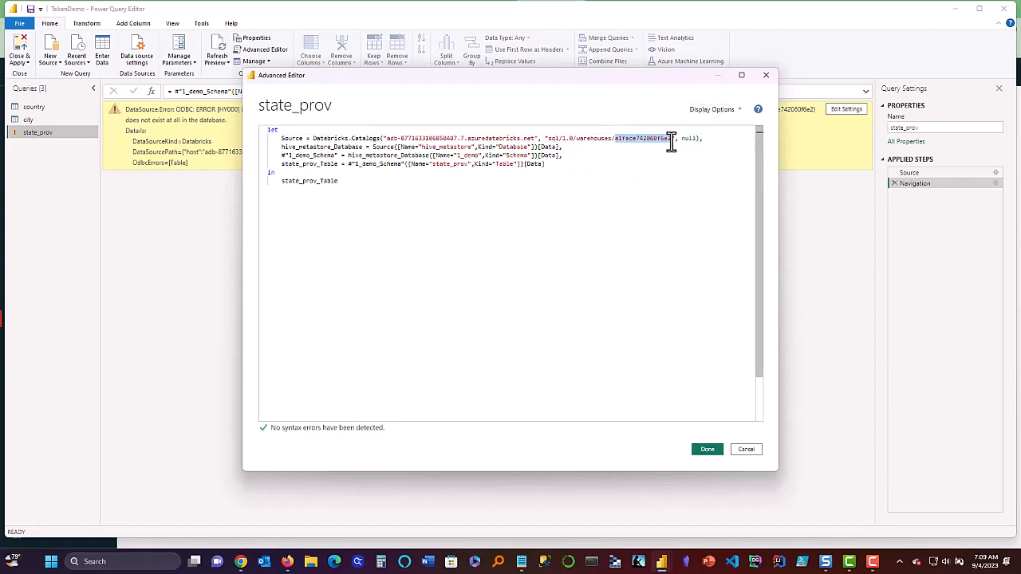
{"action": "key", "text": "ctrl+v"}
{"action": "left_click", "coordinate": [652, 185]}
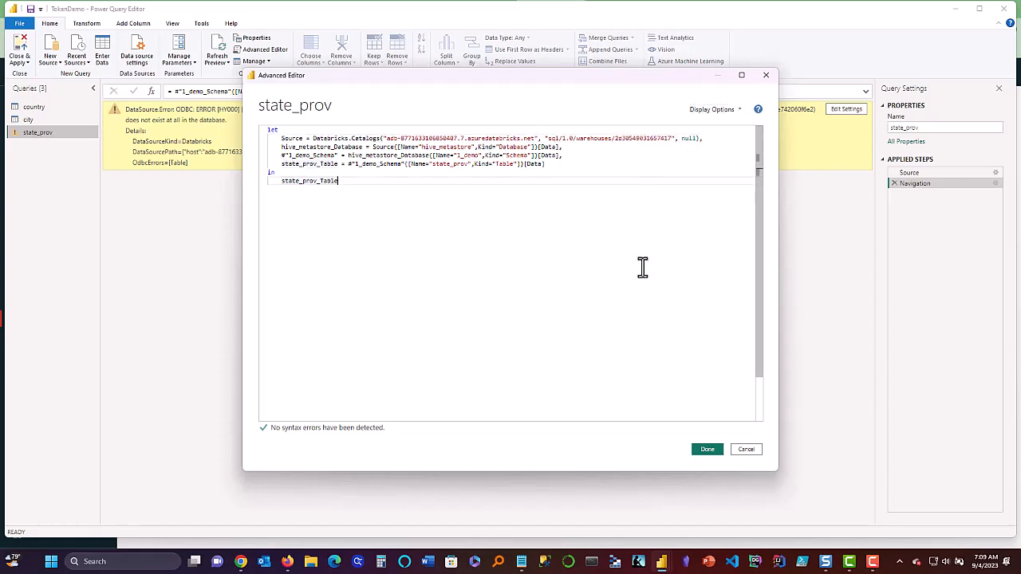
{"action": "left_click", "coordinate": [705, 452]}
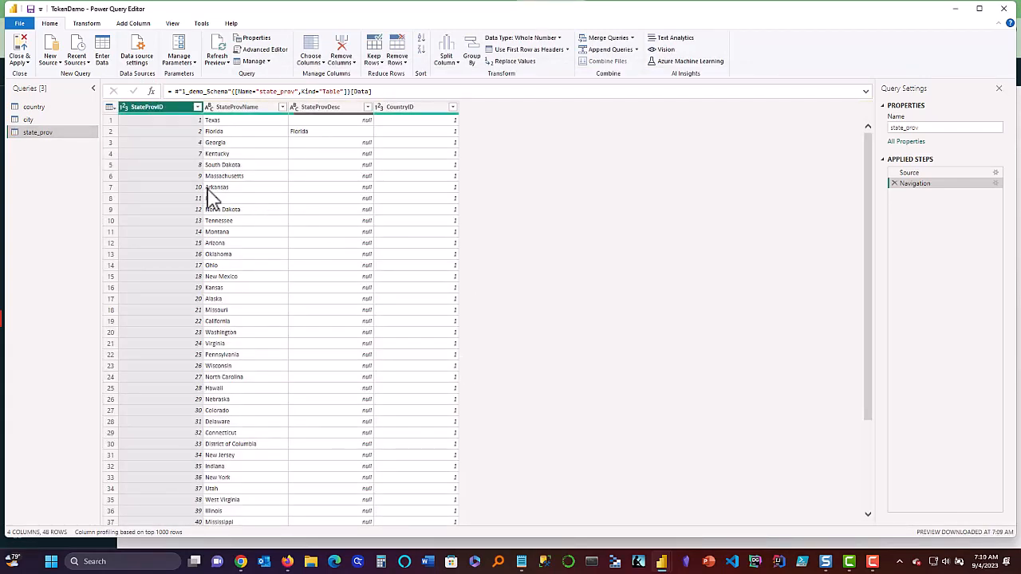
Apply the query edits with Close & Apply and refresh the report data from Databricks.
{"action": "left_click", "coordinate": [19, 62]}
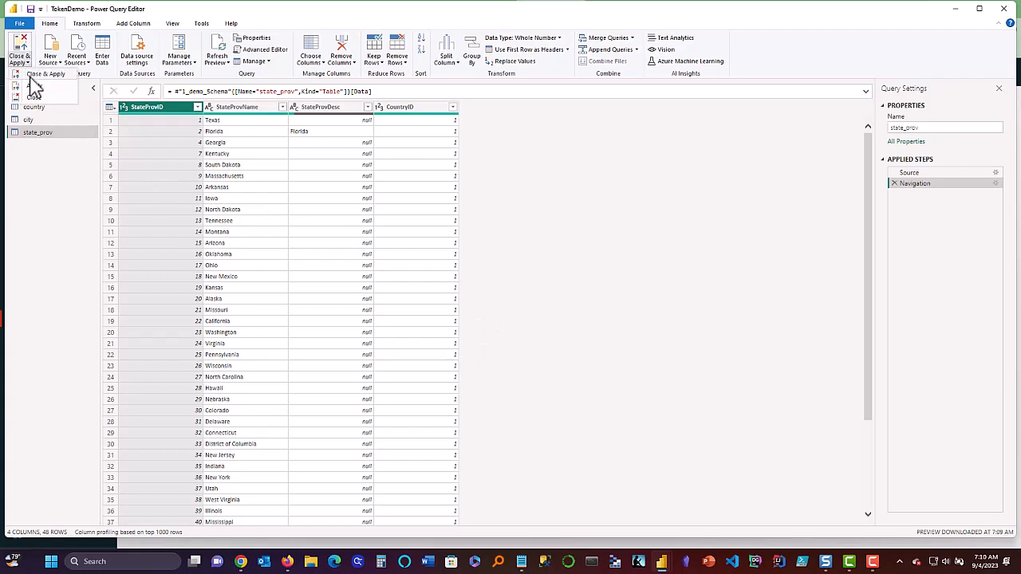
{"action": "left_click", "coordinate": [335, 231]}
{"action": "key", "text": "alt+Tab"}
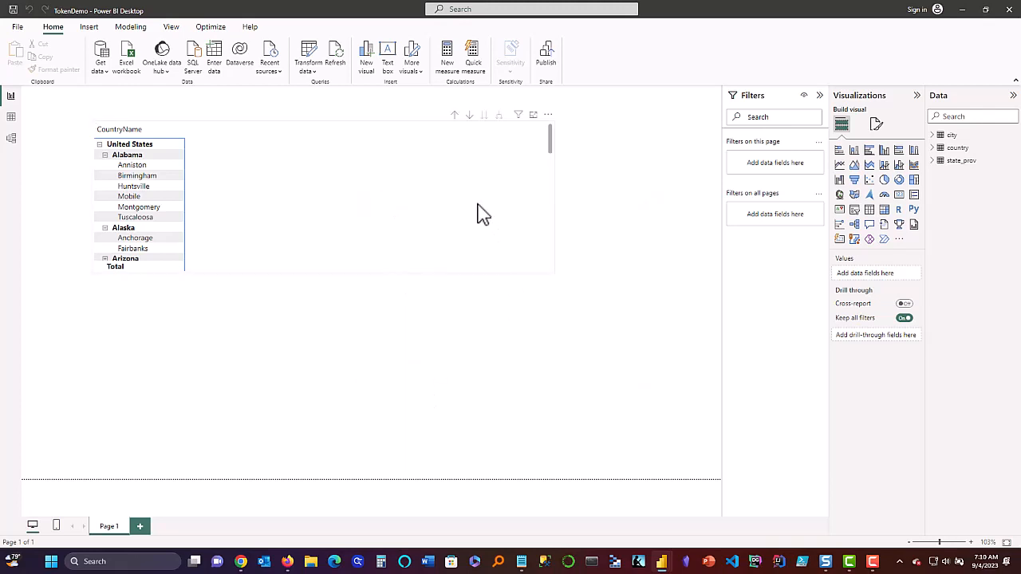
{"action": "left_click", "coordinate": [336, 68]}
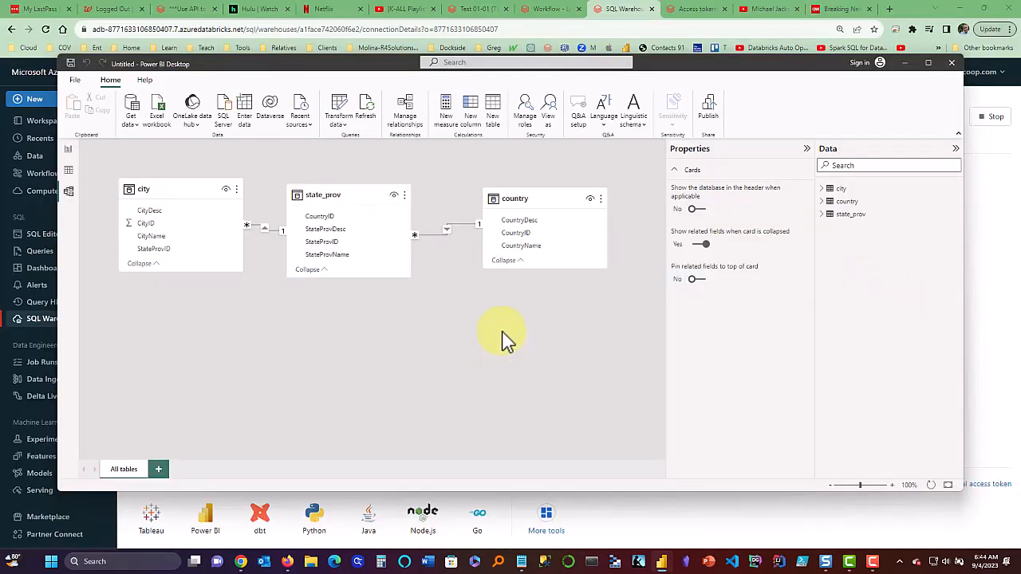
Drag country to the far left and city beside state_prov in Model view, then return to Report view.
{"action": "left_click_drag", "start_coordinate": [163, 192], "coordinate": [661, 404]}
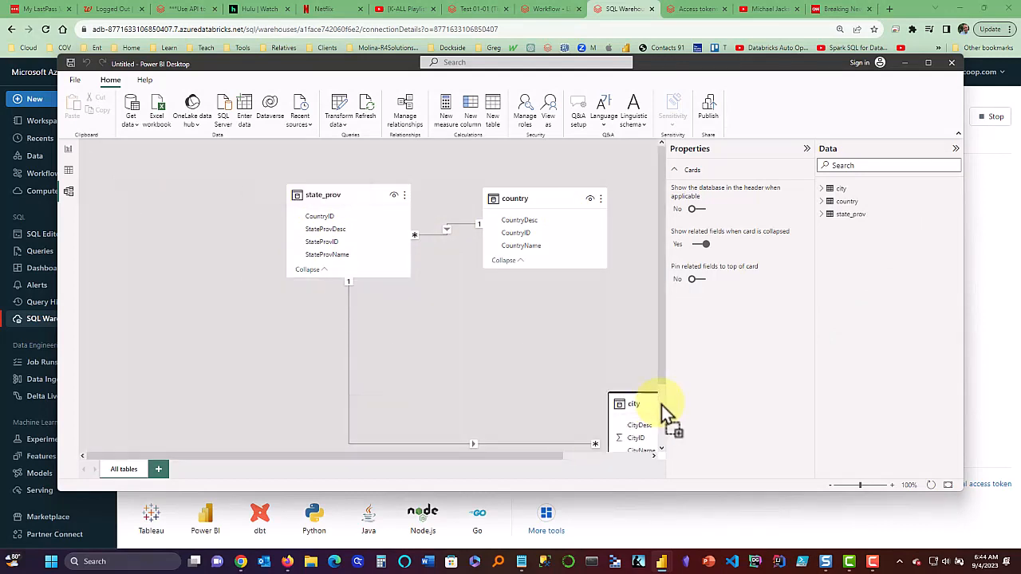
{"action": "left_click_drag", "start_coordinate": [511, 199], "coordinate": [143, 192]}
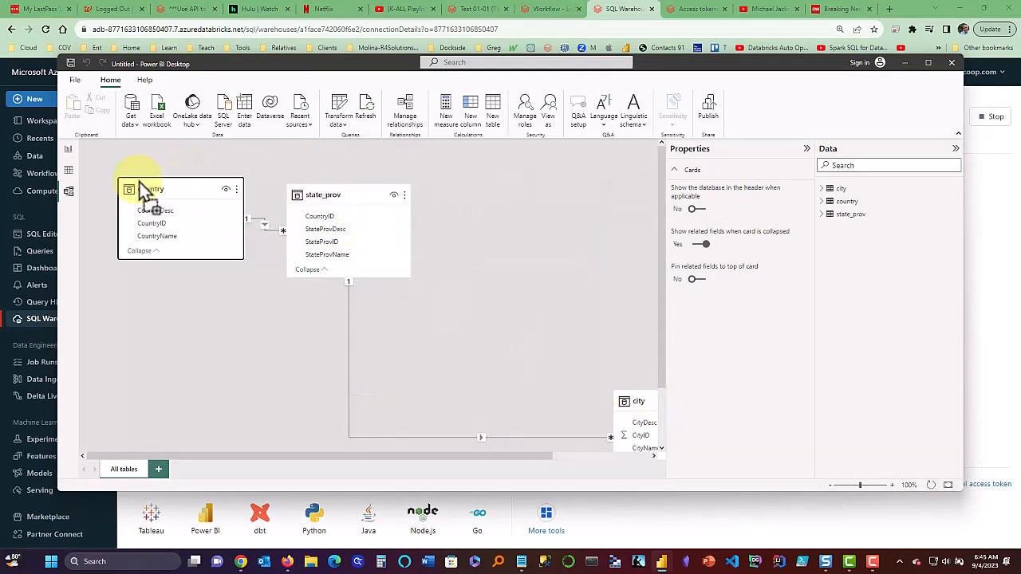
{"action": "left_click_drag", "start_coordinate": [646, 409], "coordinate": [511, 200]}
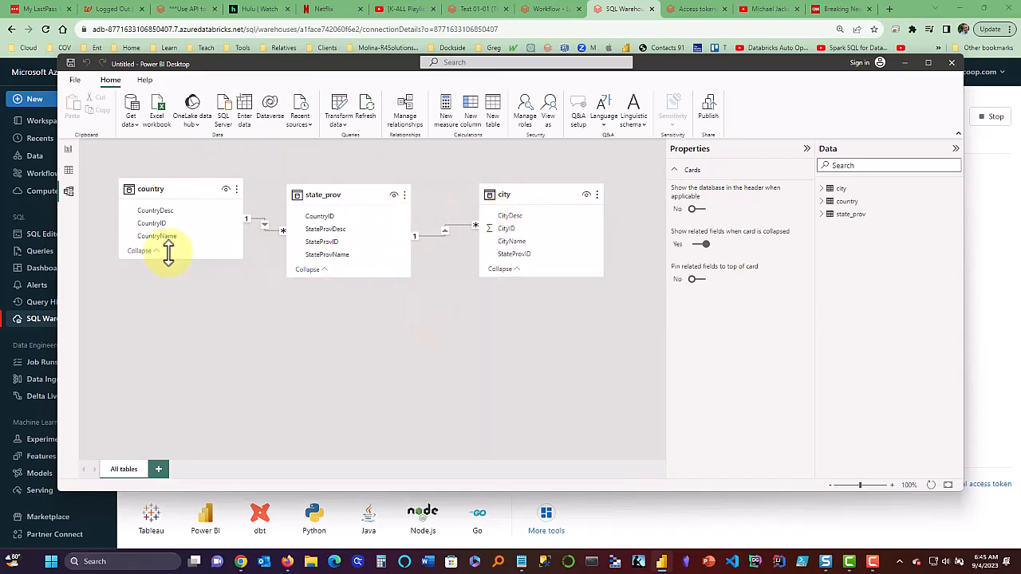
{"action": "left_click", "coordinate": [68, 148]}
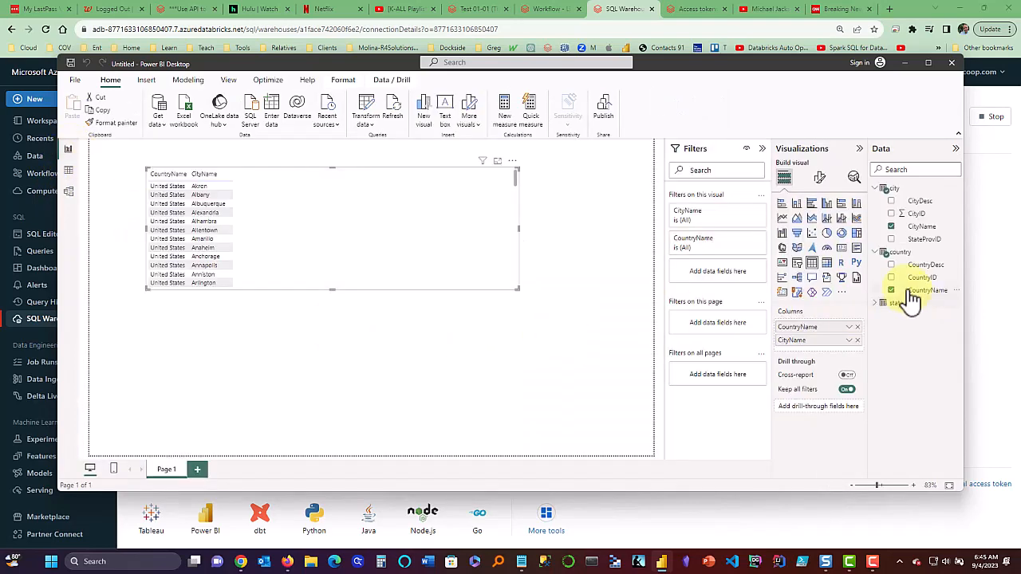